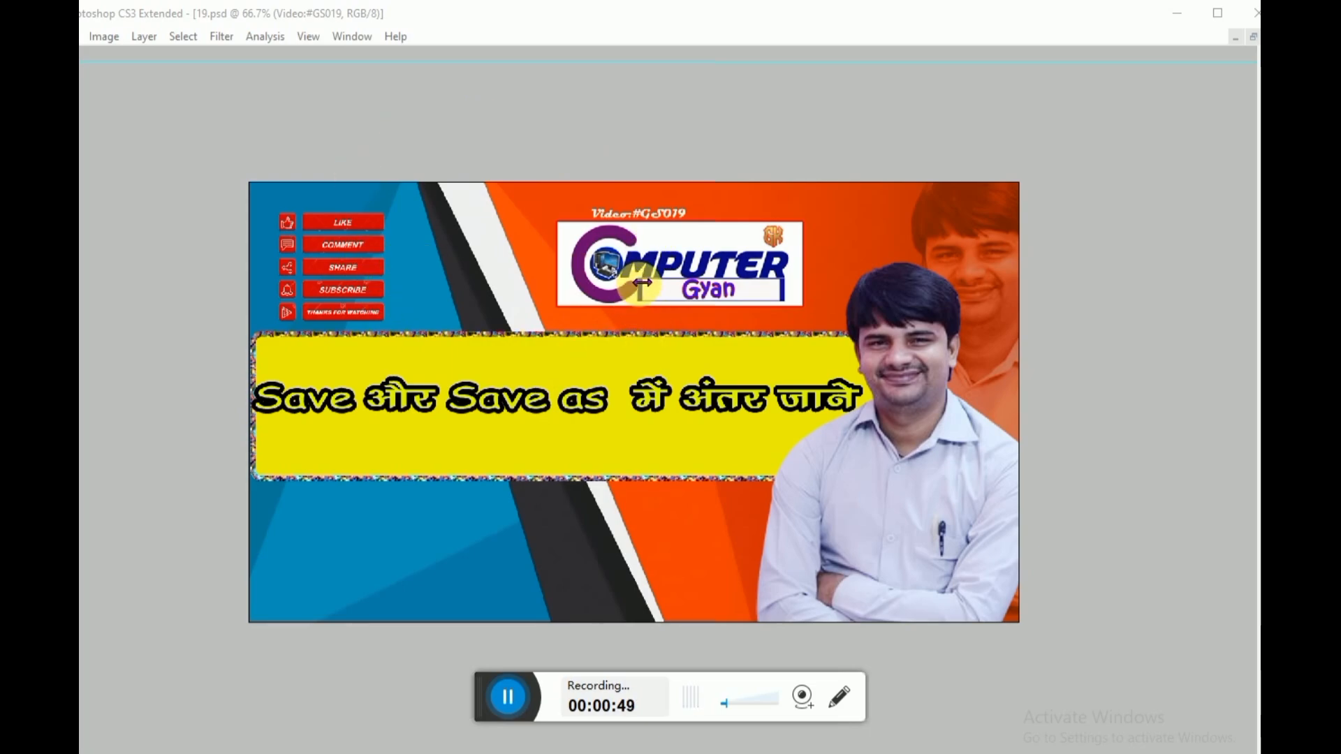
# Step: Launch Microsoft Word by running the winword command
pyautogui.press('super+r')
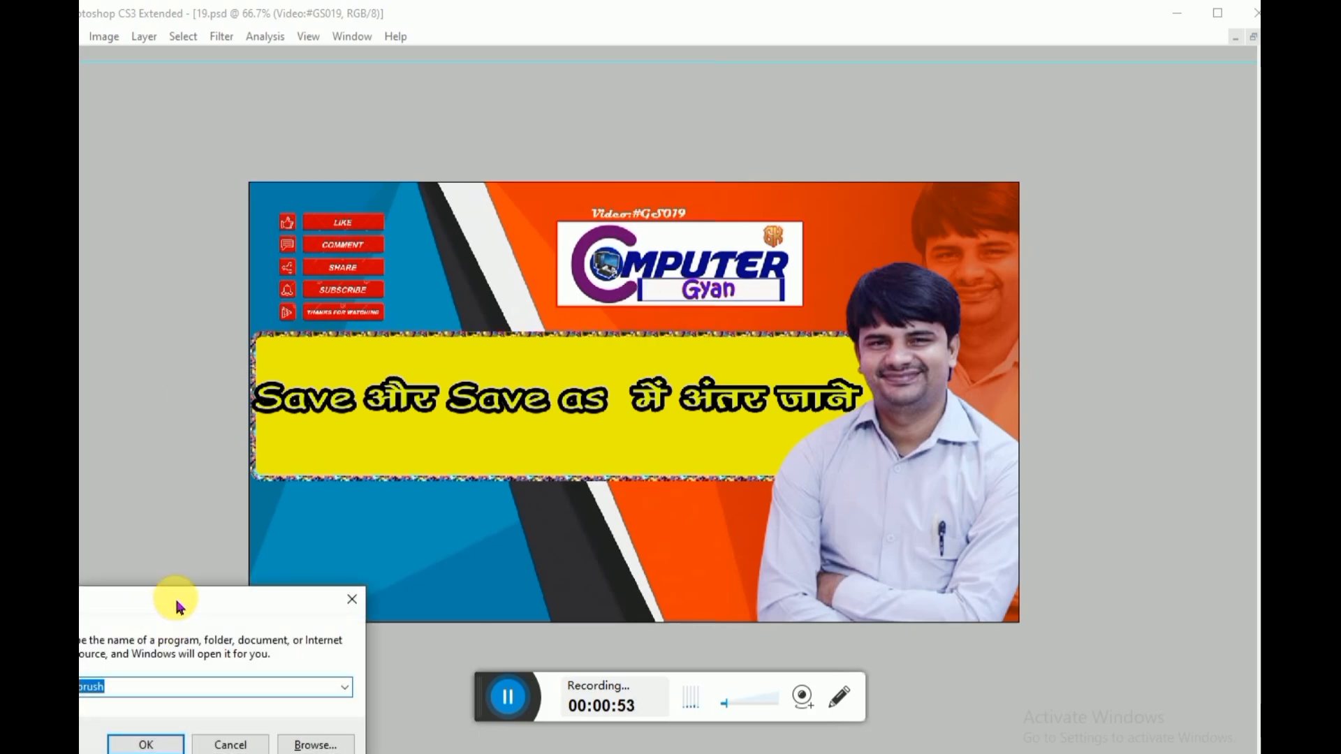
pyautogui.moveTo(179, 607); pyautogui.dragTo(203, 599)
pyautogui.write('w')
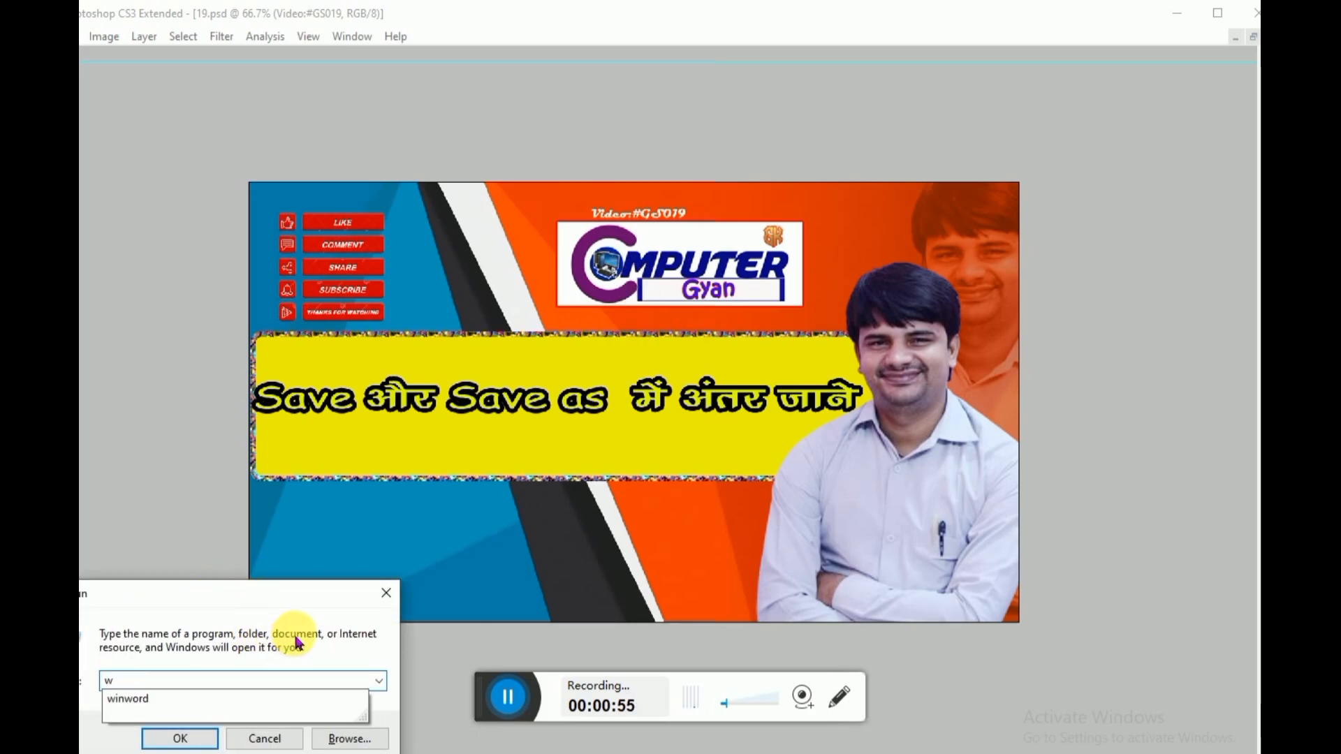
pyautogui.press('Down')
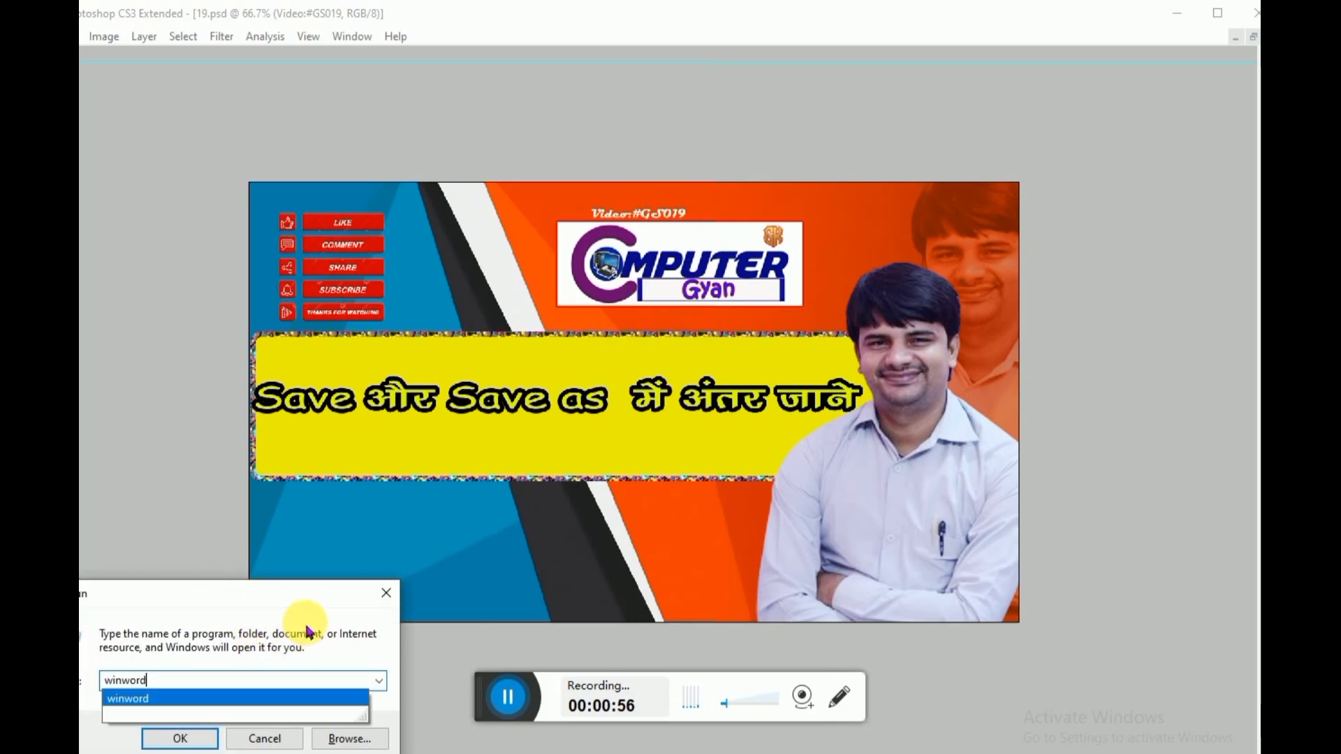
pyautogui.click(155, 705)
pyautogui.click(189, 733)
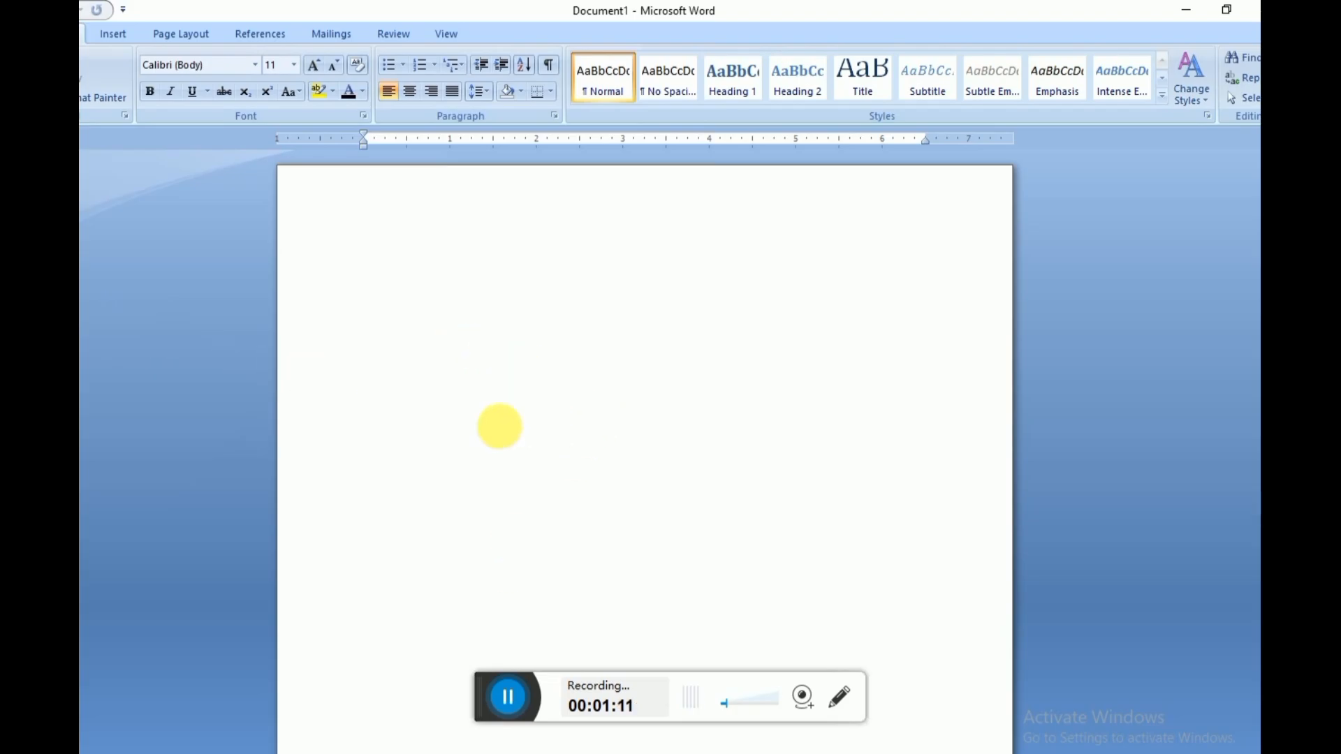
# Step: Restore the maximized Word window and resize it to nearly fill the screen
pyautogui.doubleClick(681, 21)
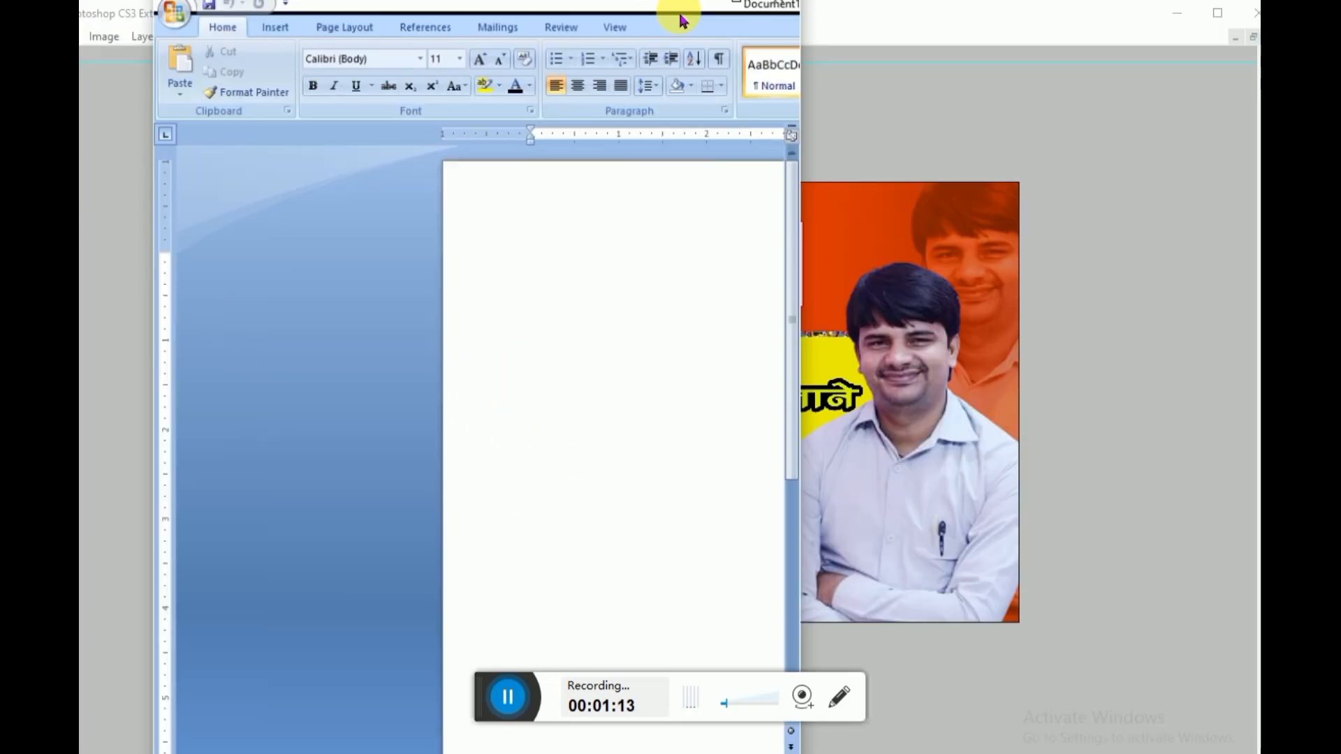
pyautogui.moveTo(643, 24); pyautogui.dragTo(566, 25)
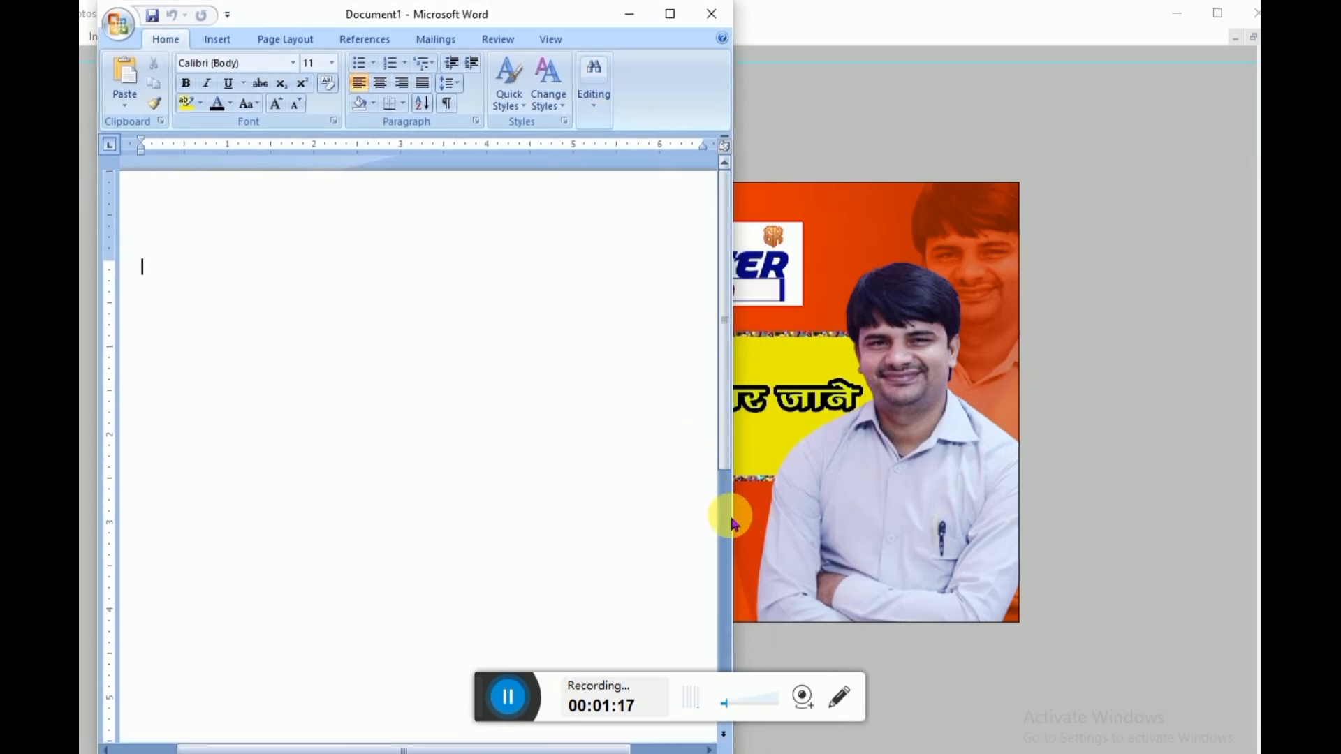
pyautogui.moveTo(744, 530); pyautogui.dragTo(1246, 530)
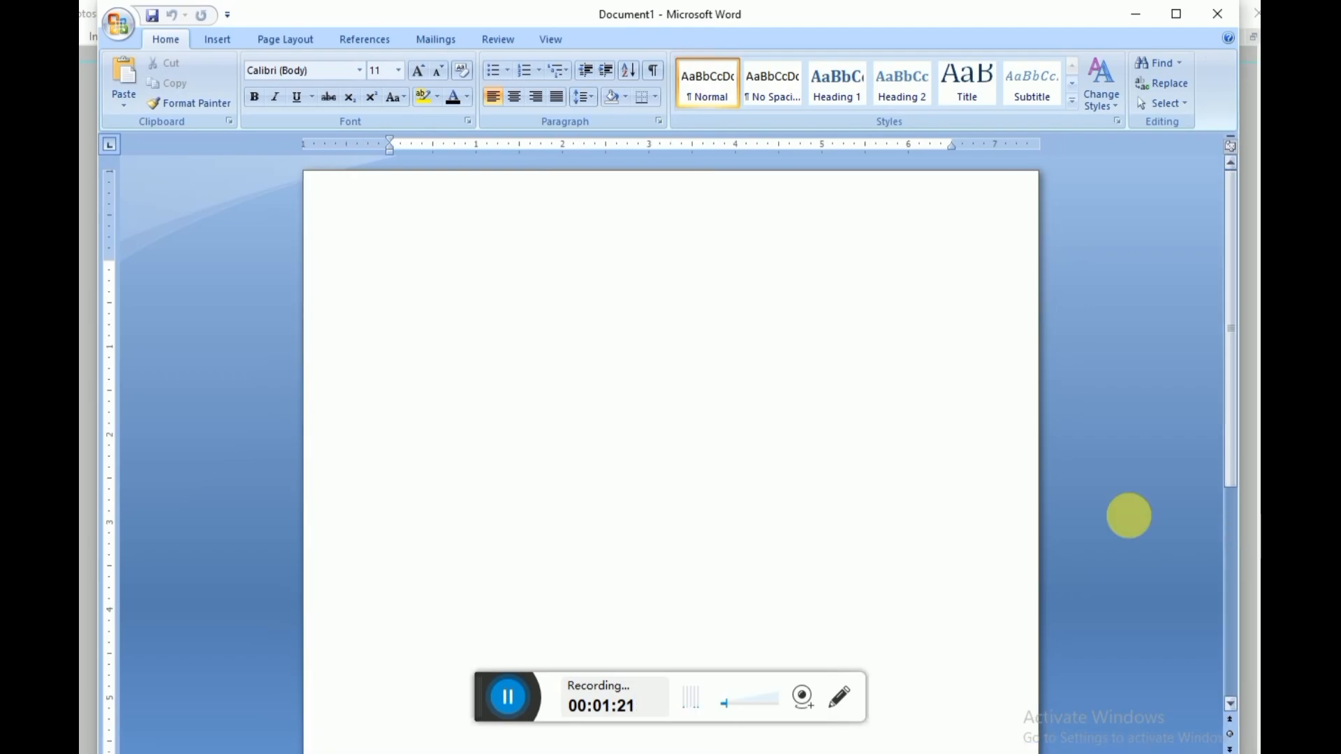
pyautogui.moveTo(467, 24); pyautogui.dragTo(454, 24)
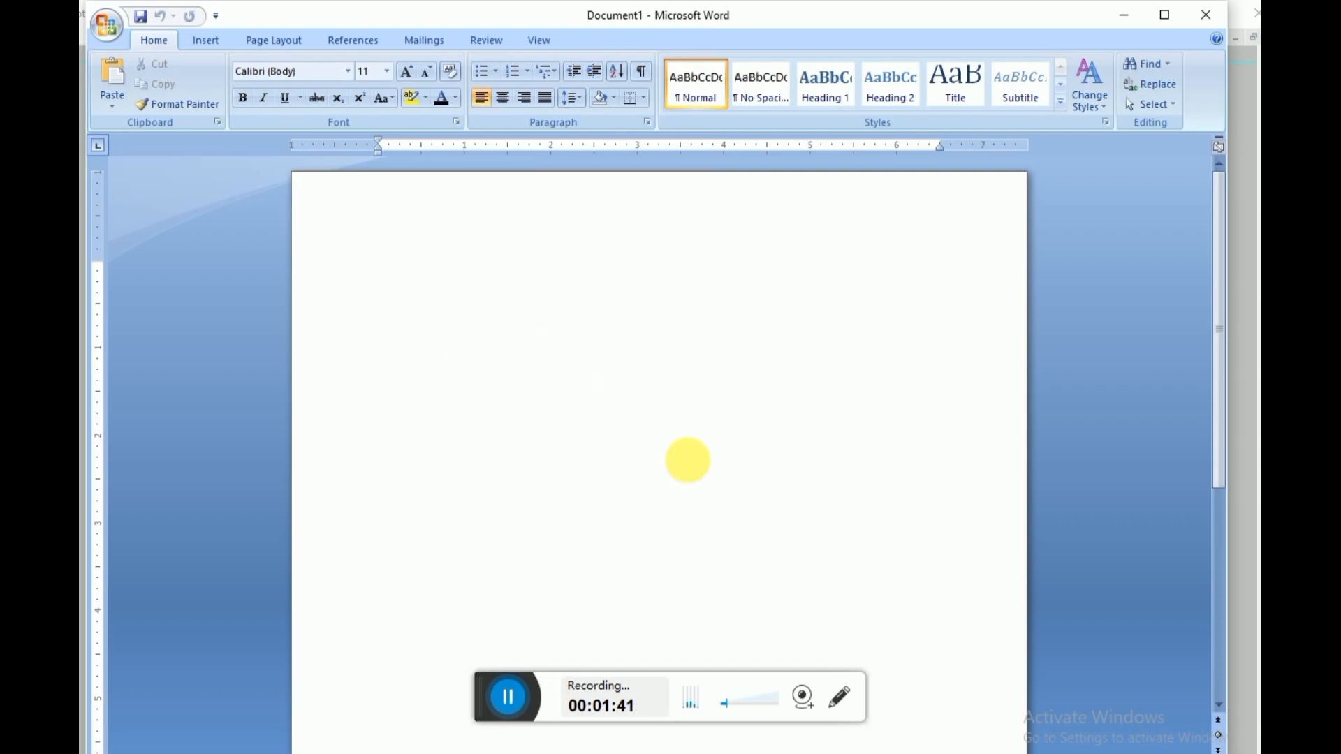
# Step: Enter the label "Name" in the blank document and enlarge its font size to 22
pyautogui.write('Name')
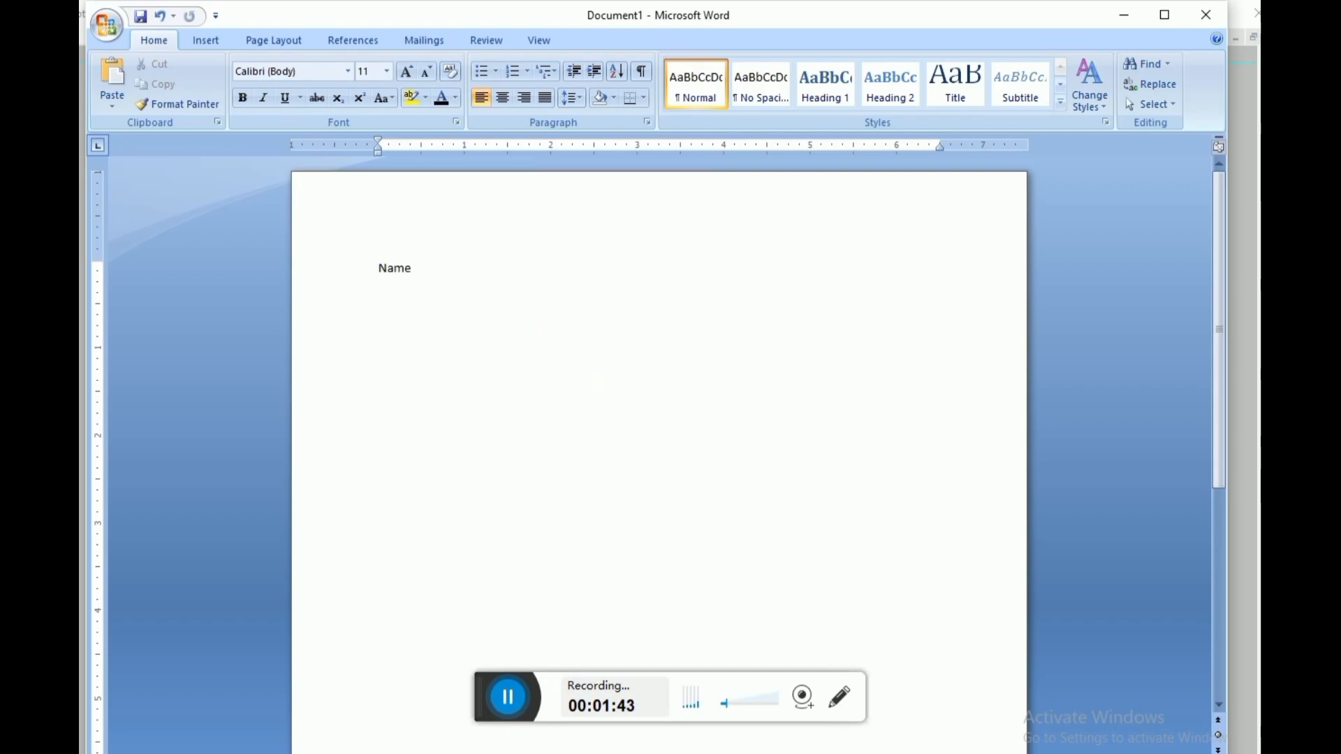
pyautogui.hotkey('ctrl', 'a')
pyautogui.hotkey('ctrl', 'shift', '.')
pyautogui.hotkey('ctrl', 'shift', '.')
pyautogui.hotkey('ctrl', 'shift', '.')
pyautogui.hotkey('ctrl', 'shift', '.')
pyautogui.hotkey('ctrl', 'shift', '.')
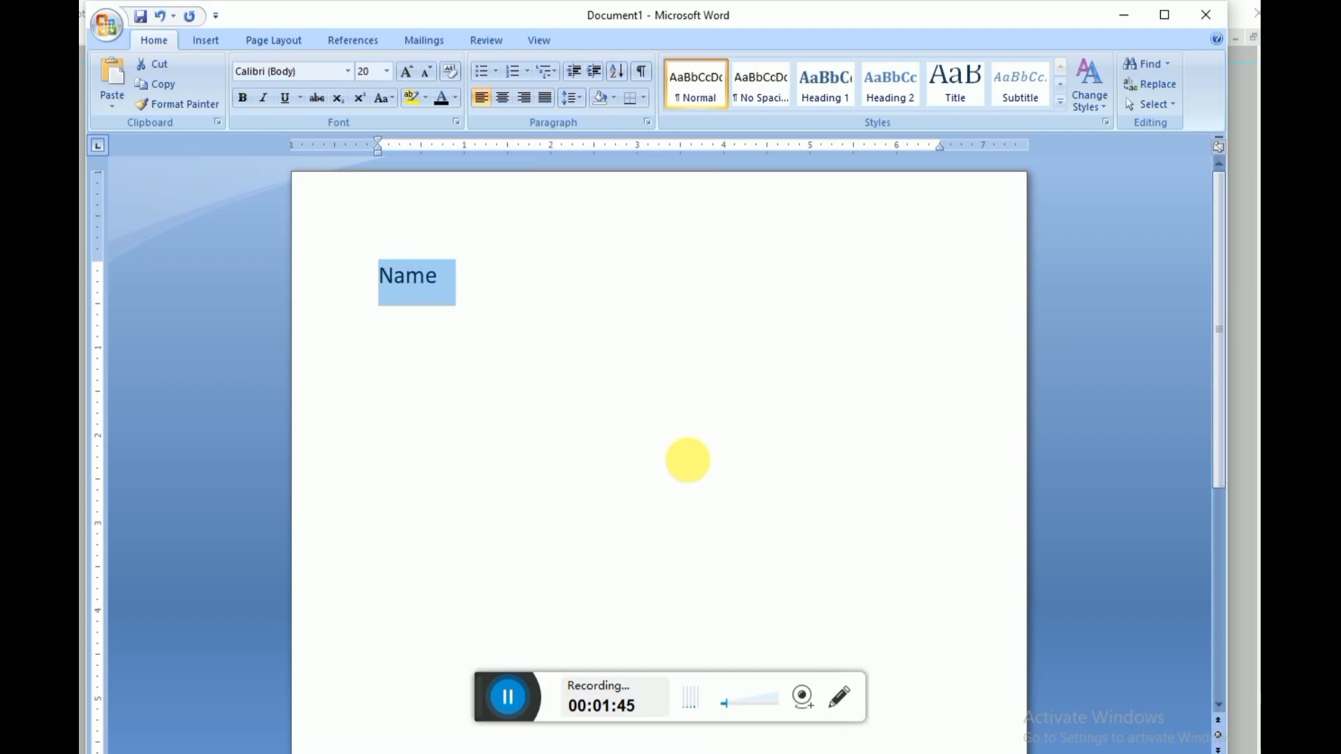
pyautogui.hotkey('ctrl', 'shift', '.')
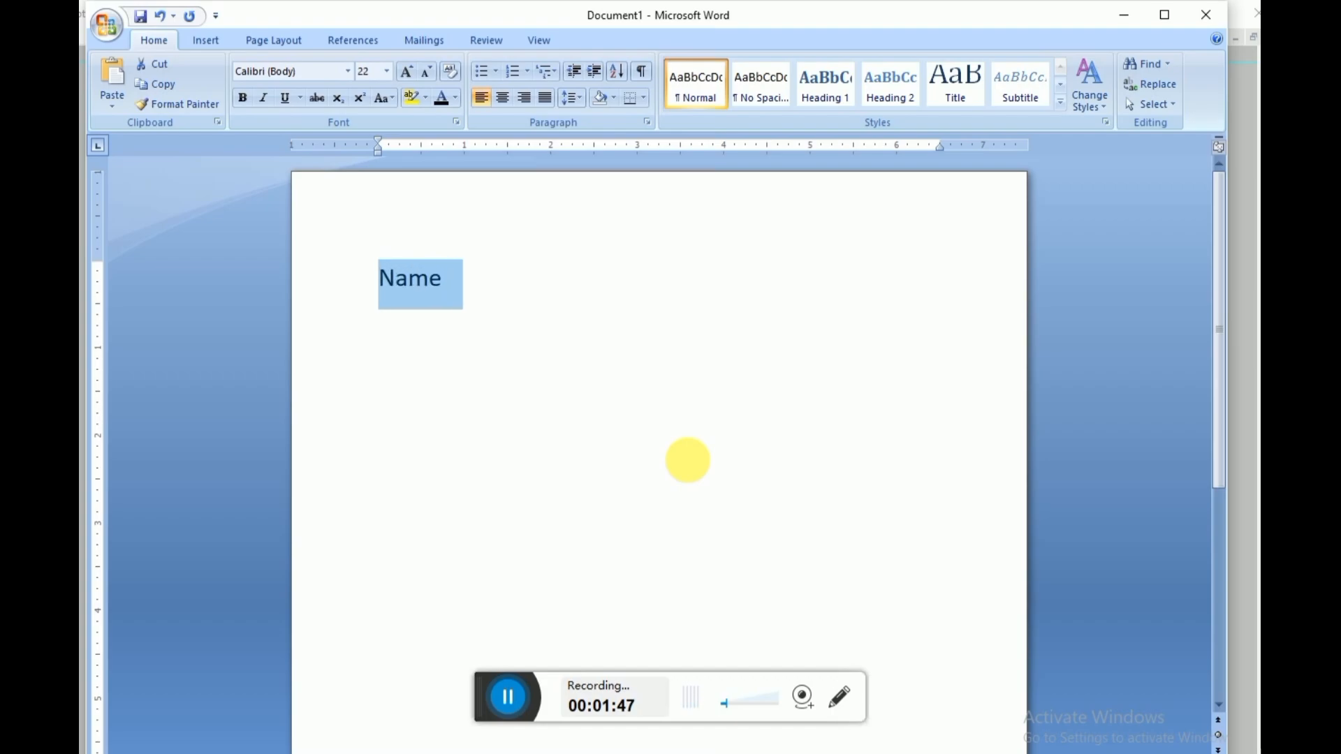
pyautogui.click(688, 461)
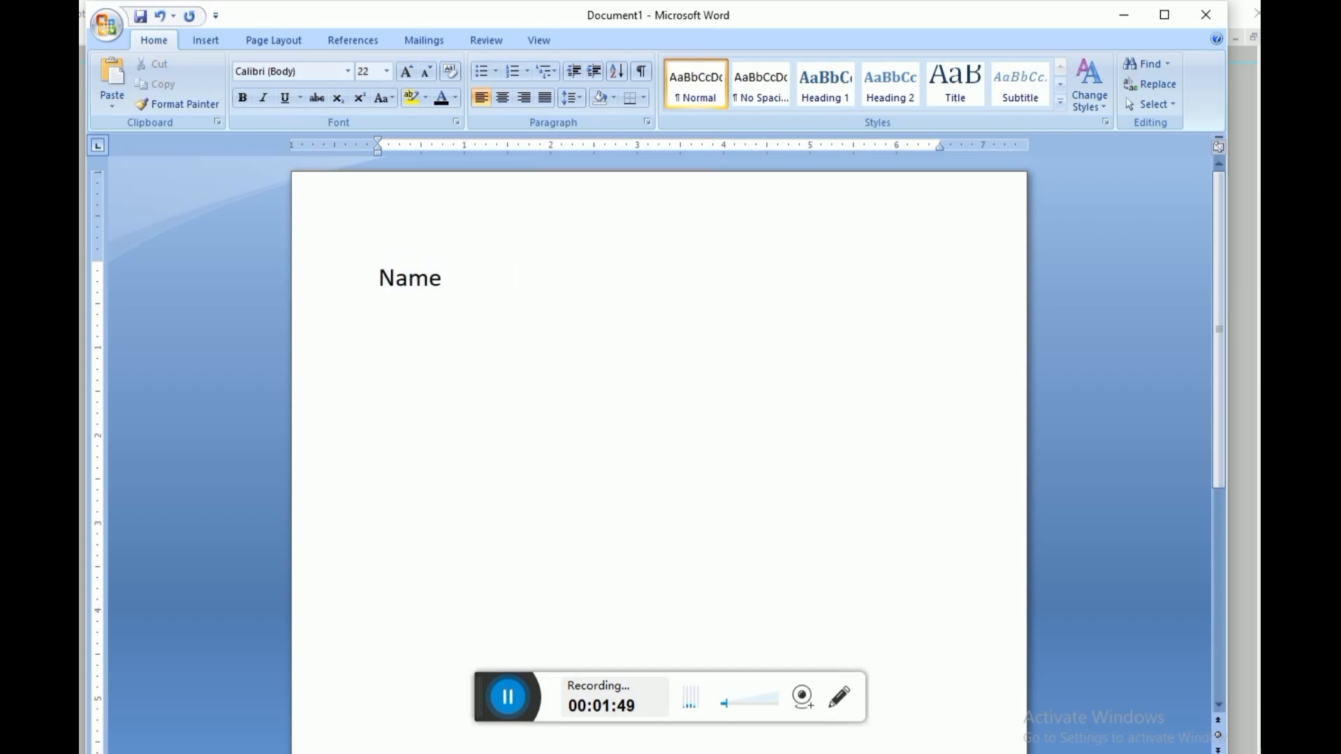
# Step: Complete the Name line with a tab-aligned ":-" separator and the person's full name, and begin a new line
pyautogui.press('Tab')
pyautogui.write(':-')
pyautogui.press('Tab')
pyautogui.write('Ram Kumar')
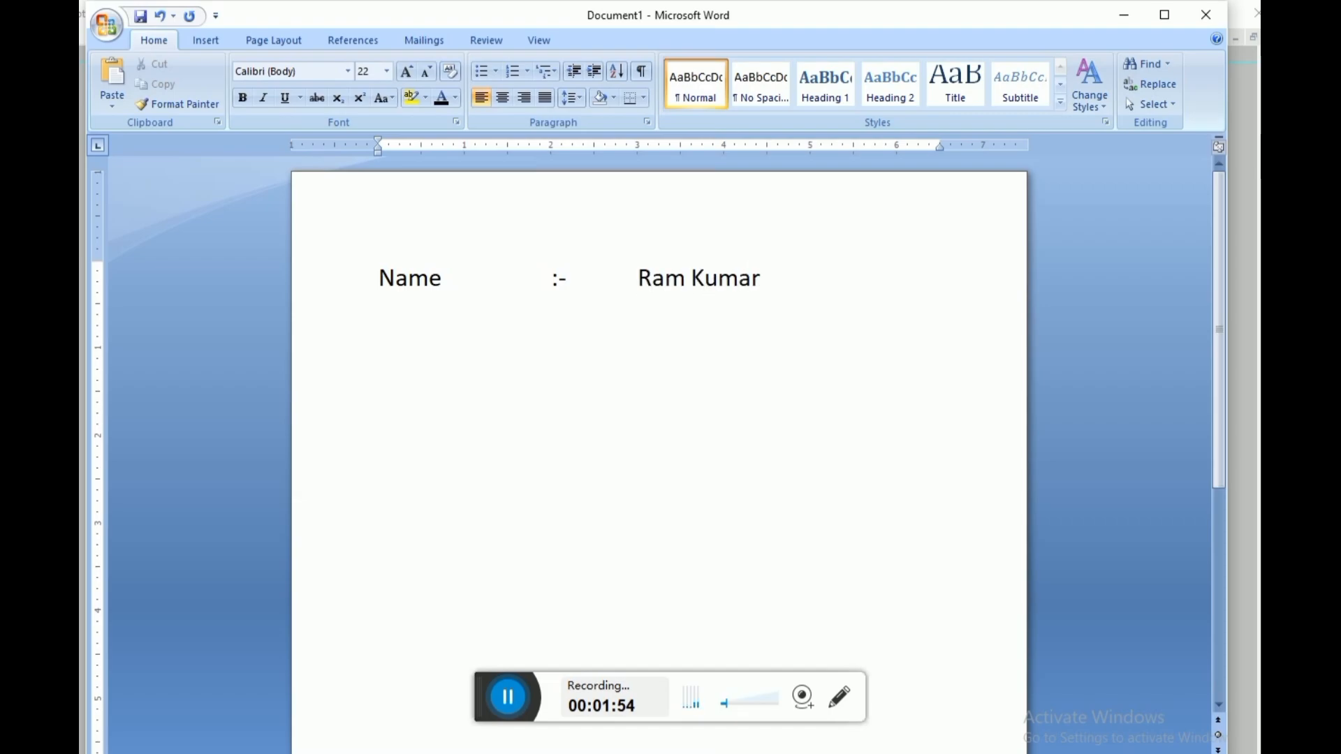
pyautogui.press('Return')
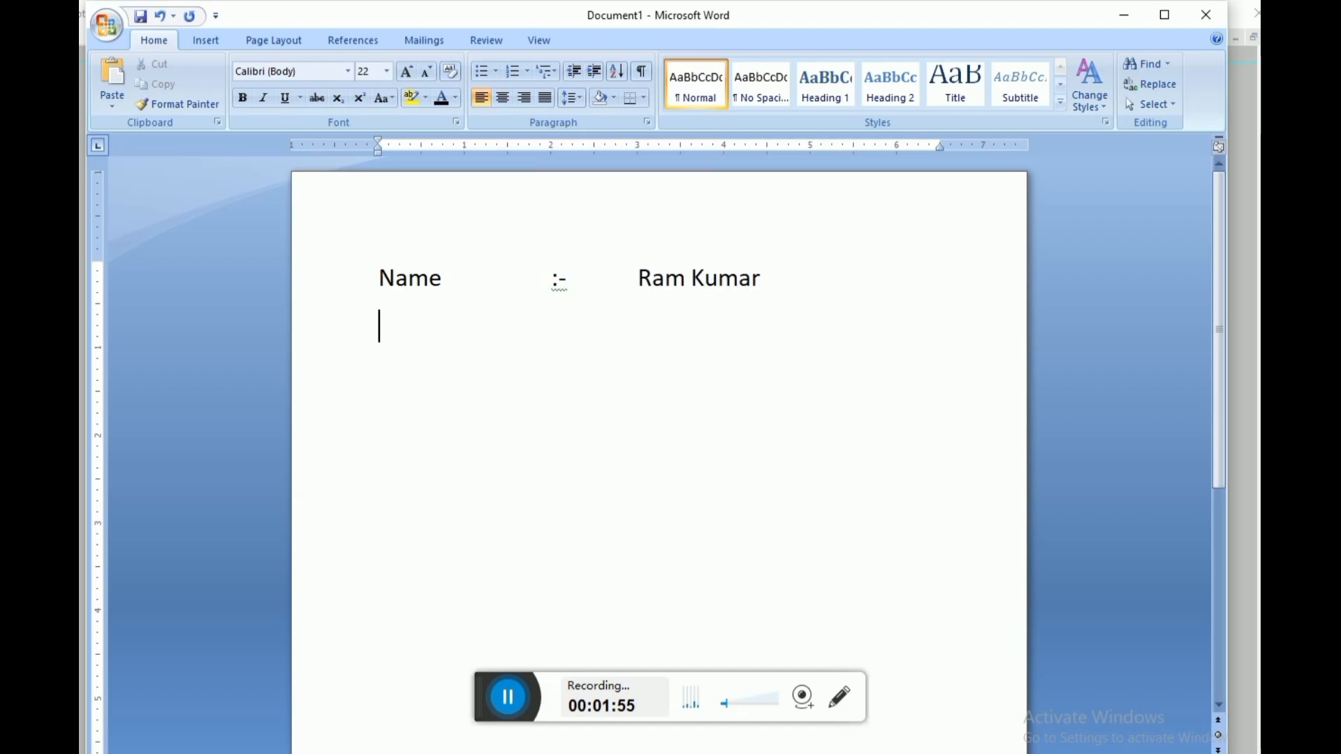
# Step: Add a "Father Name" line with a tab-aligned ":-" separator and the father's full name
pyautogui.write('FaTH')
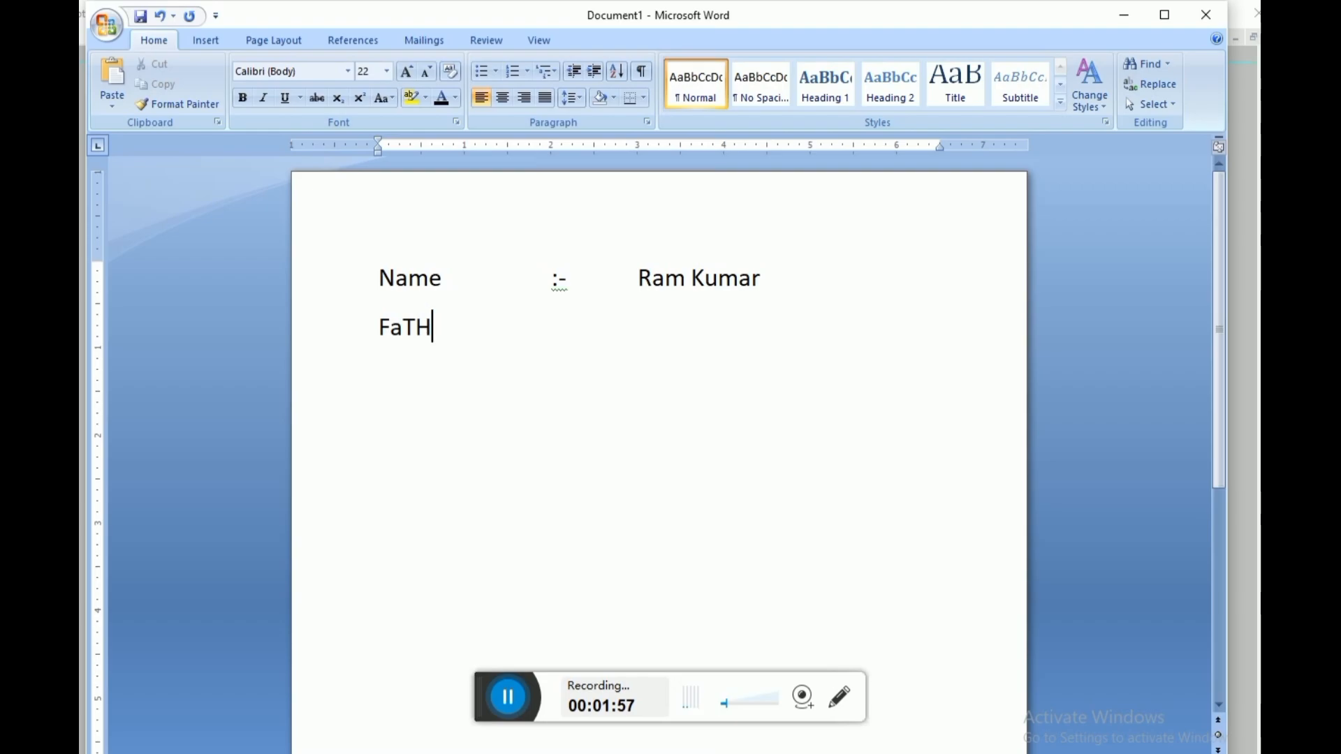
pyautogui.press('BackSpace')
pyautogui.press('BackSpace')
pyautogui.write('ther Name\t')
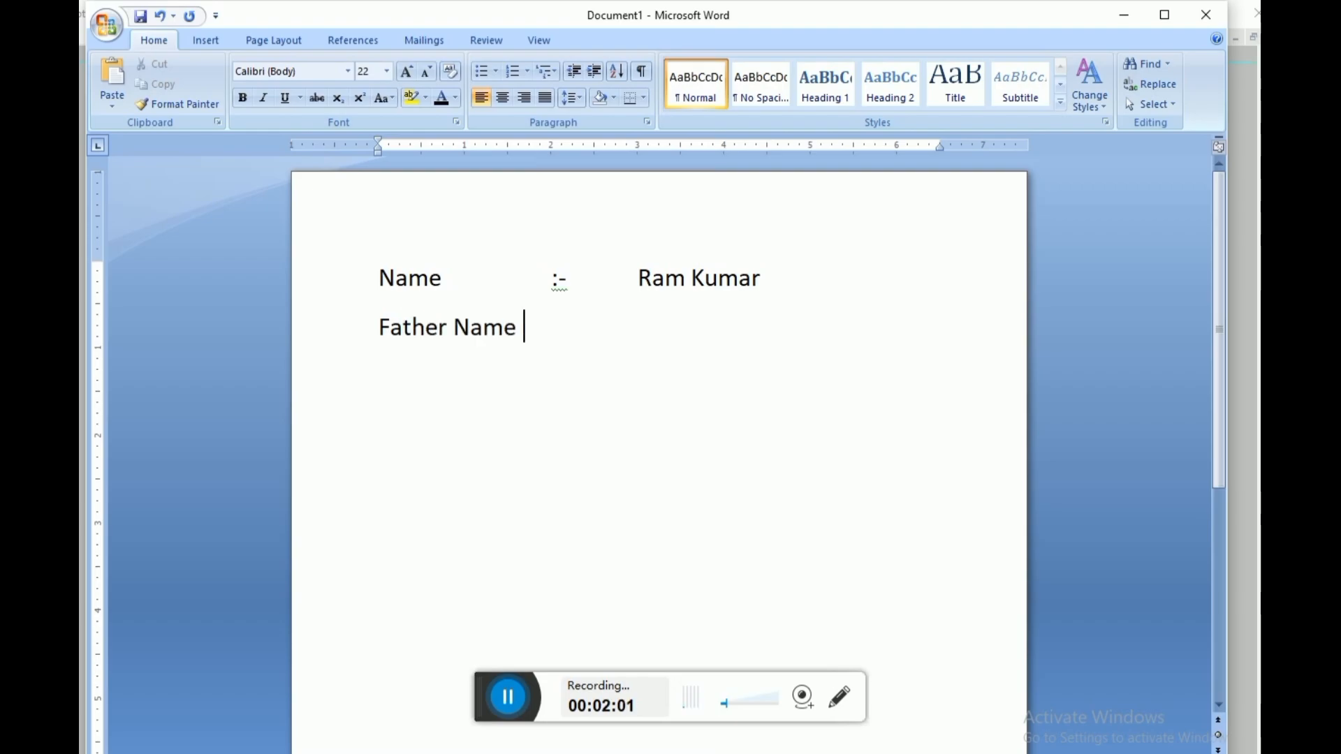
pyautogui.write(':-\tUs')
pyautogui.press('BackSpace')
pyautogui.write('day')
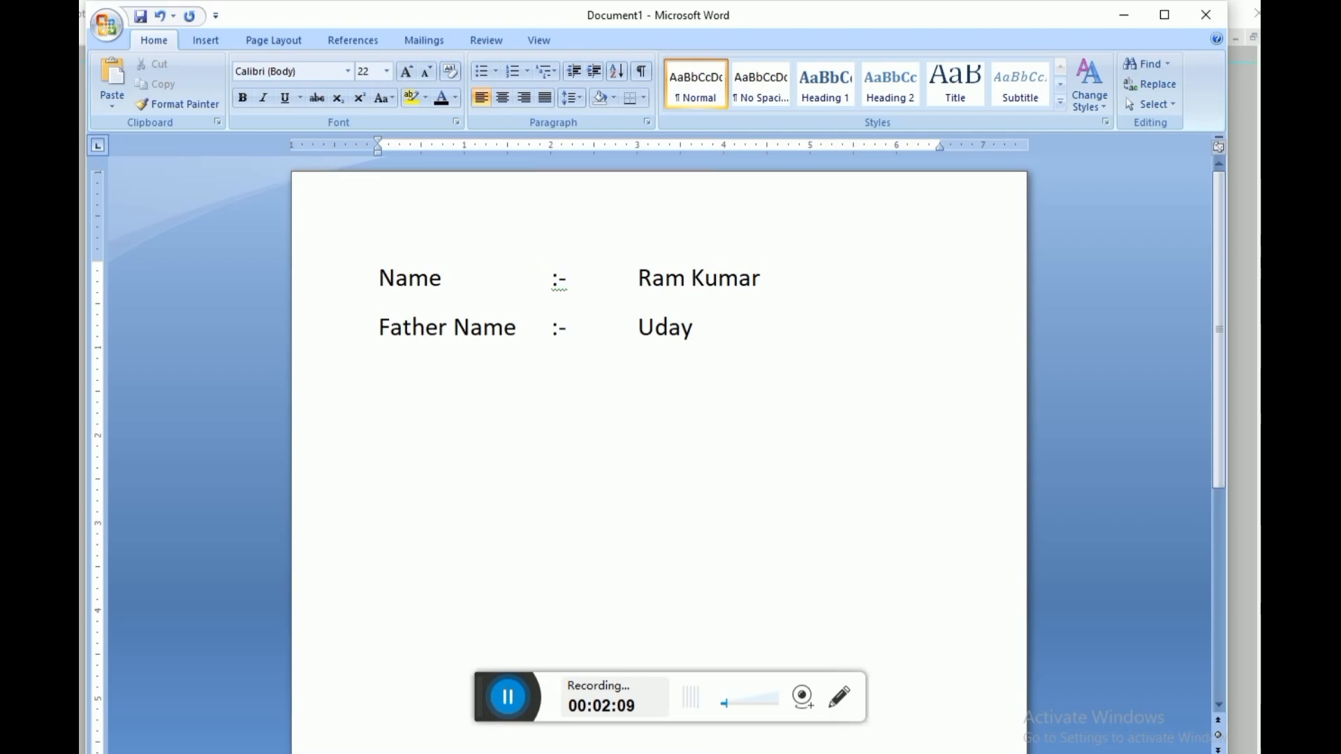
pyautogui.write(' Kumar')
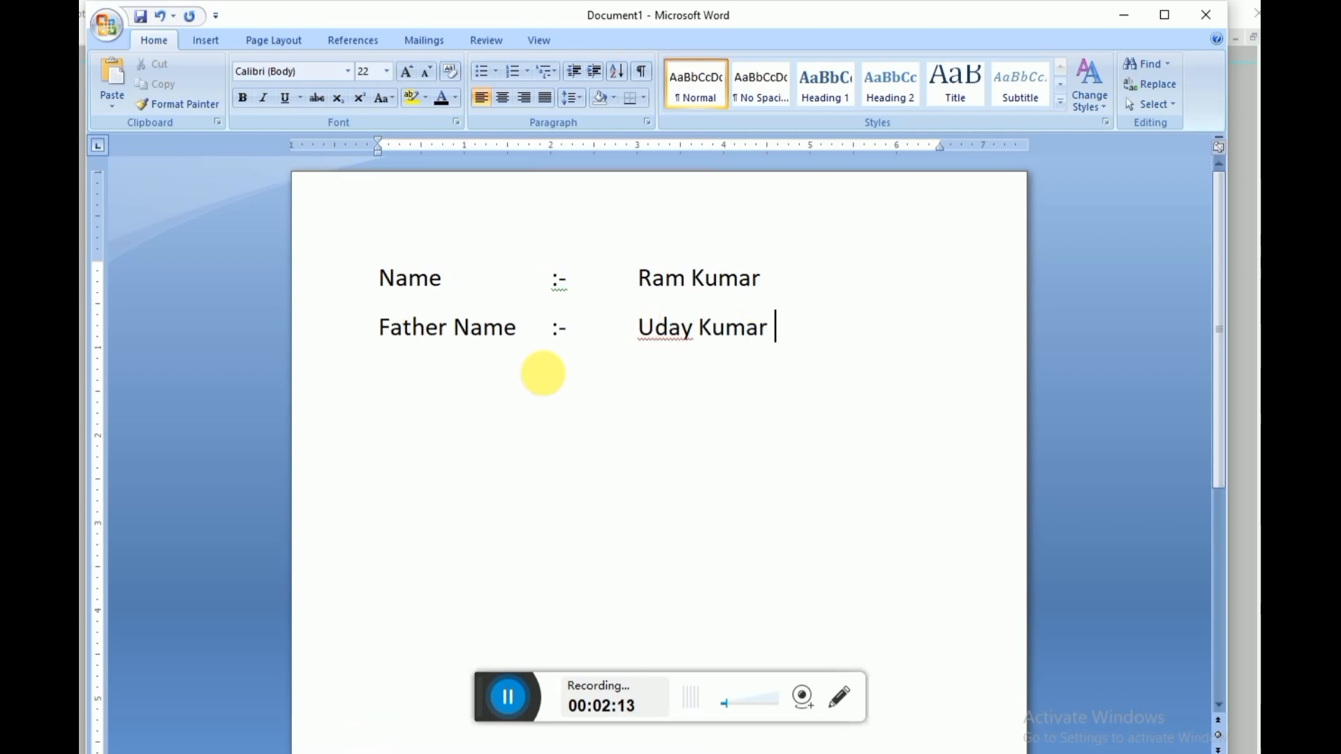
# Step: Add a "DOB" line with a tab-aligned ":-" separator and the person's date of birth
pyautogui.write('DO')
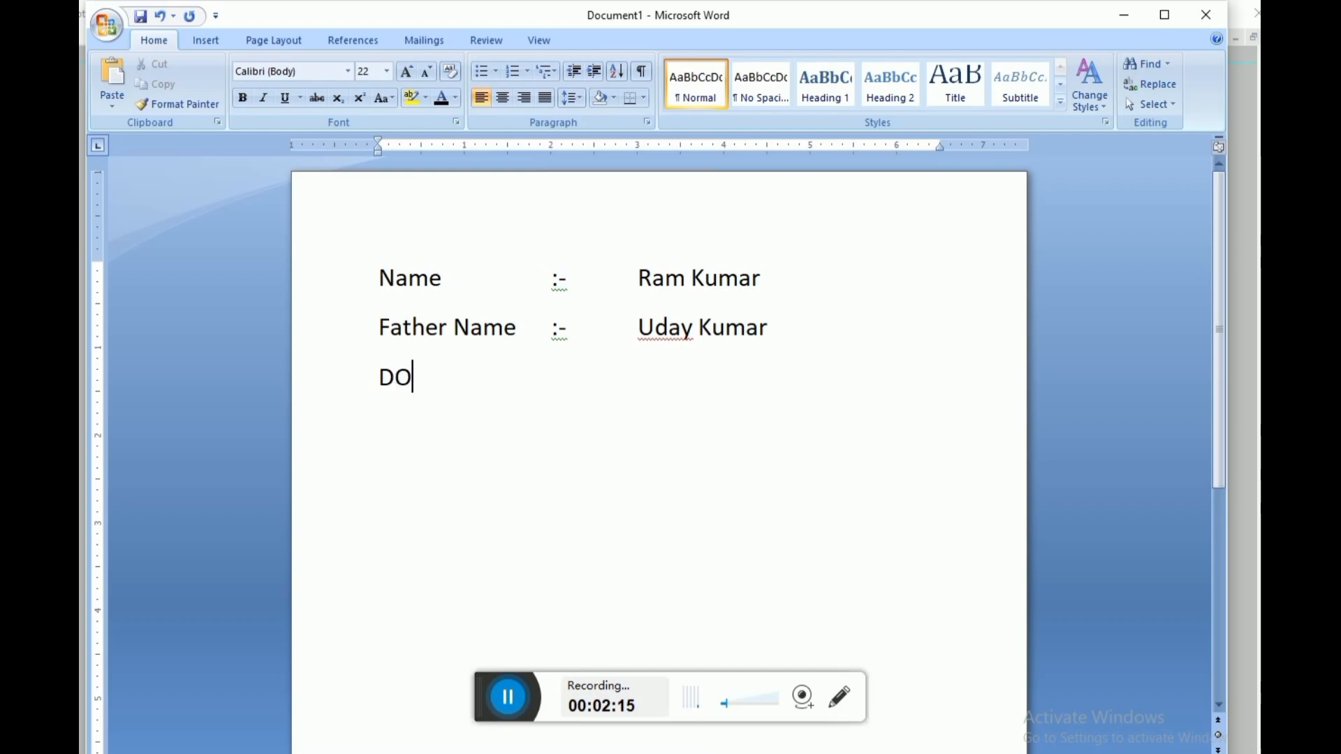
pyautogui.write('b')
pyautogui.press('BackSpace')
pyautogui.write('OB')
pyautogui.press('Tab')
pyautogui.press('Tab')
pyautogui.press('Tab')
pyautogui.press('Tab')
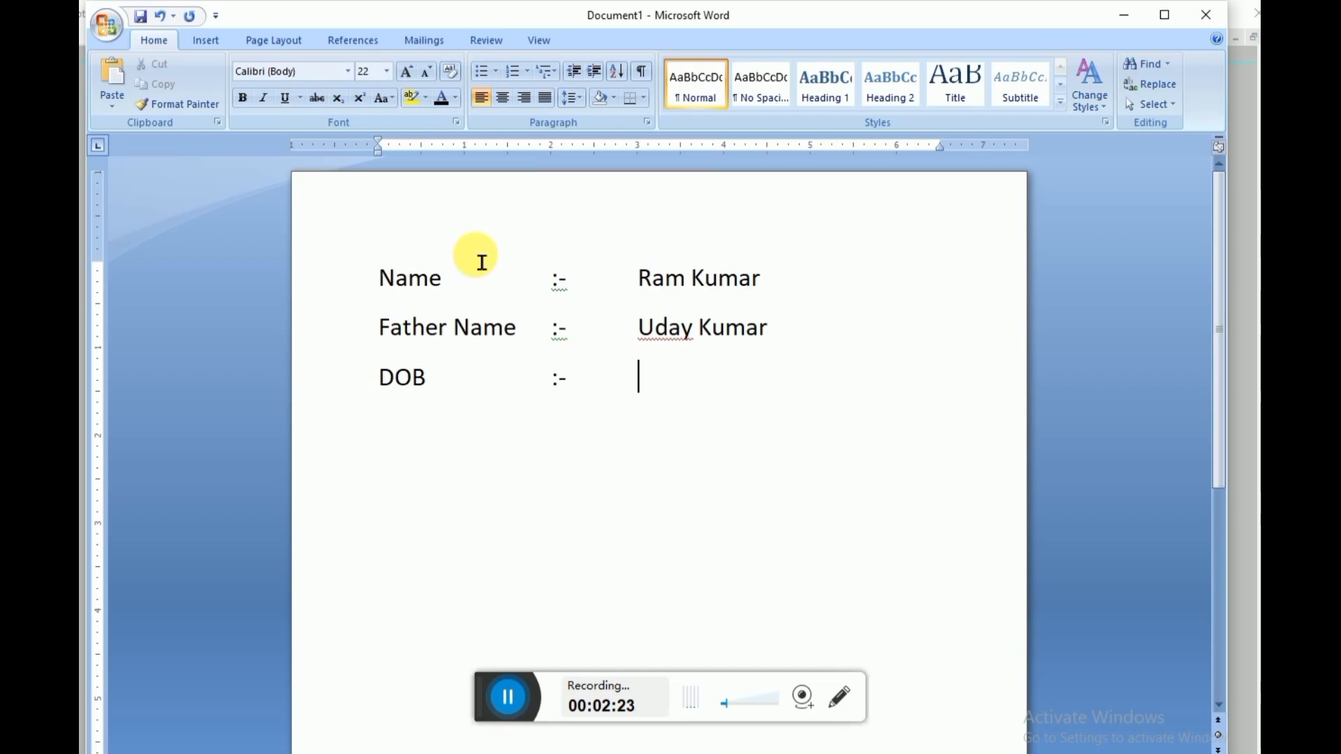
pyautogui.write('10.02')
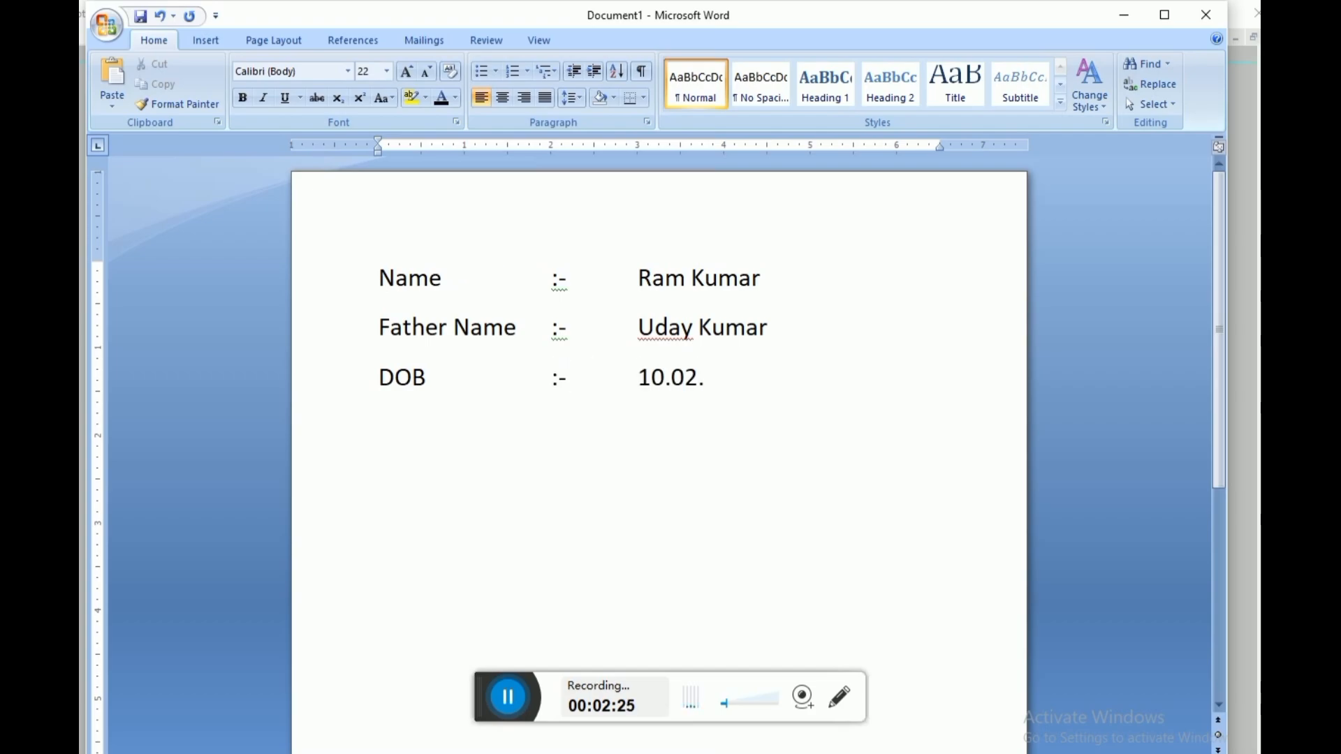
pyautogui.write('.2001')
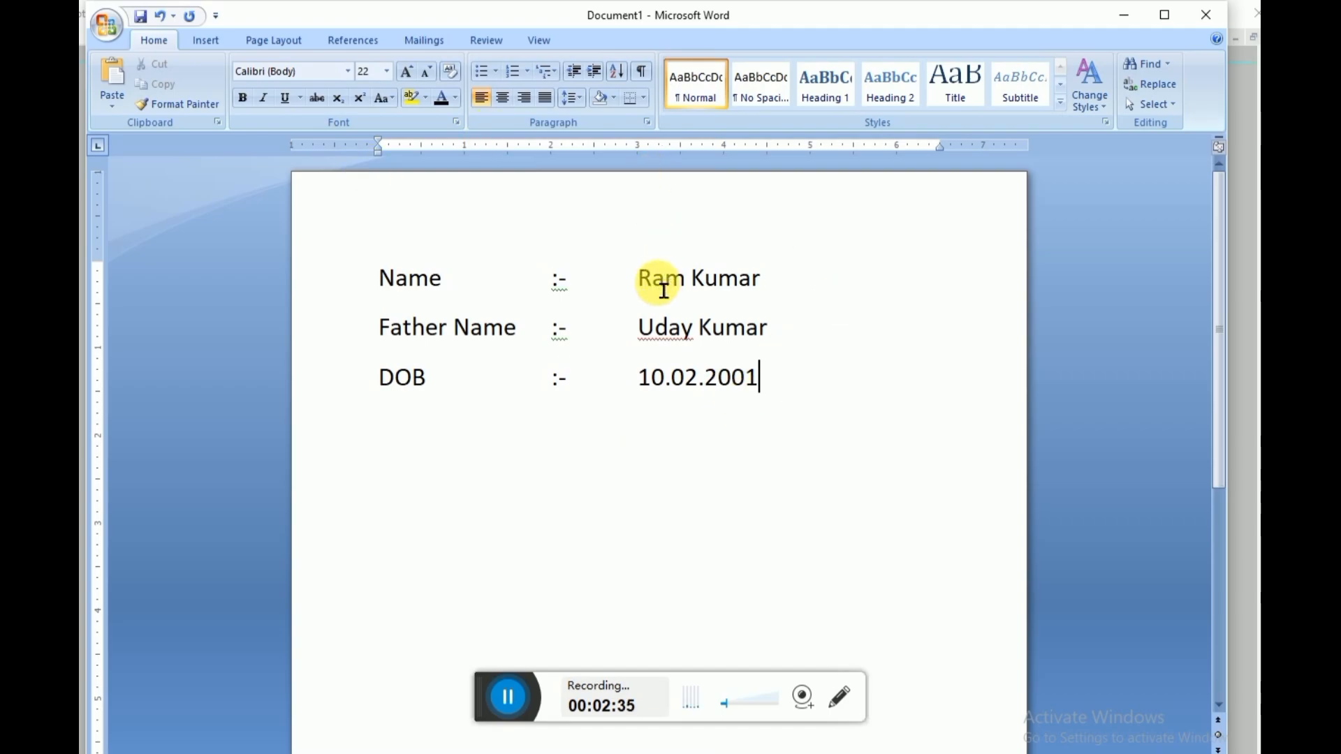
pyautogui.moveTo(638, 282); pyautogui.dragTo(719, 294)
pyautogui.click(714, 352)
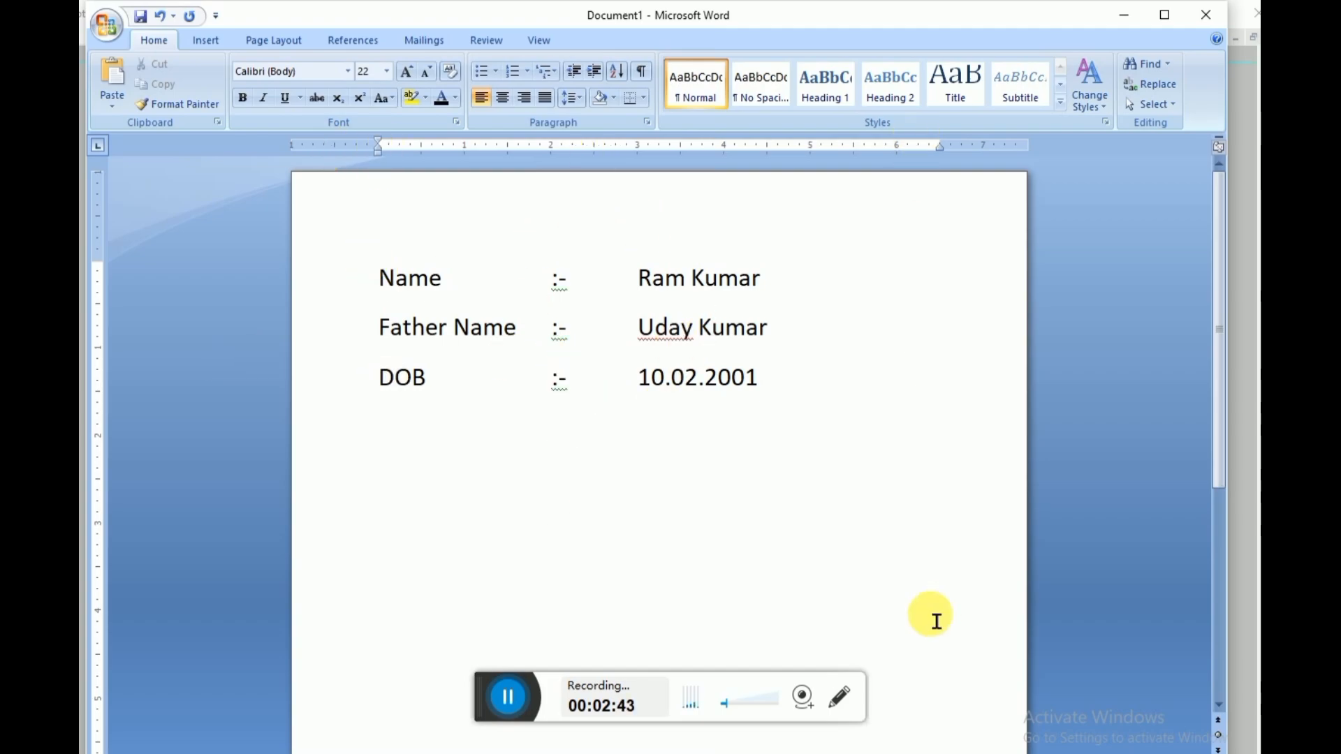
# Step: Start saving the document and create a new folder named "Resume" on the Desktop
pyautogui.click(107, 28)
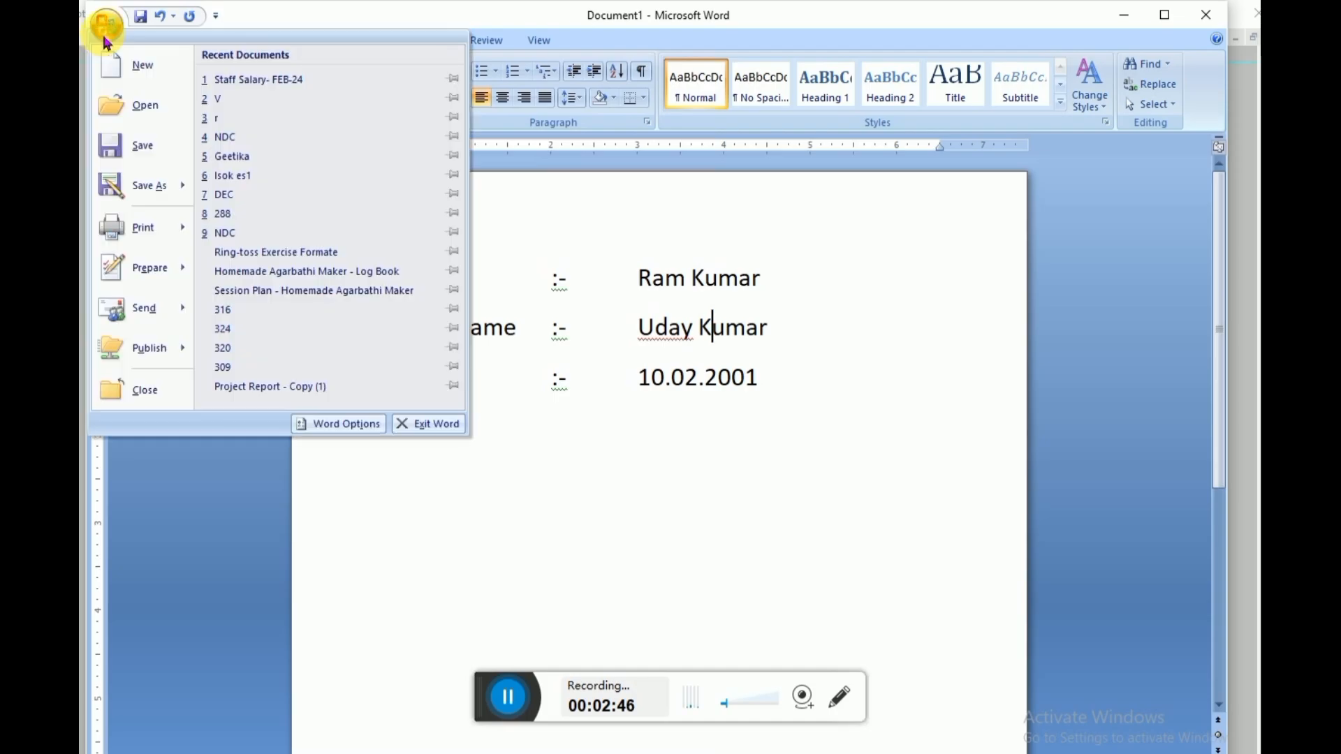
pyautogui.click(156, 151)
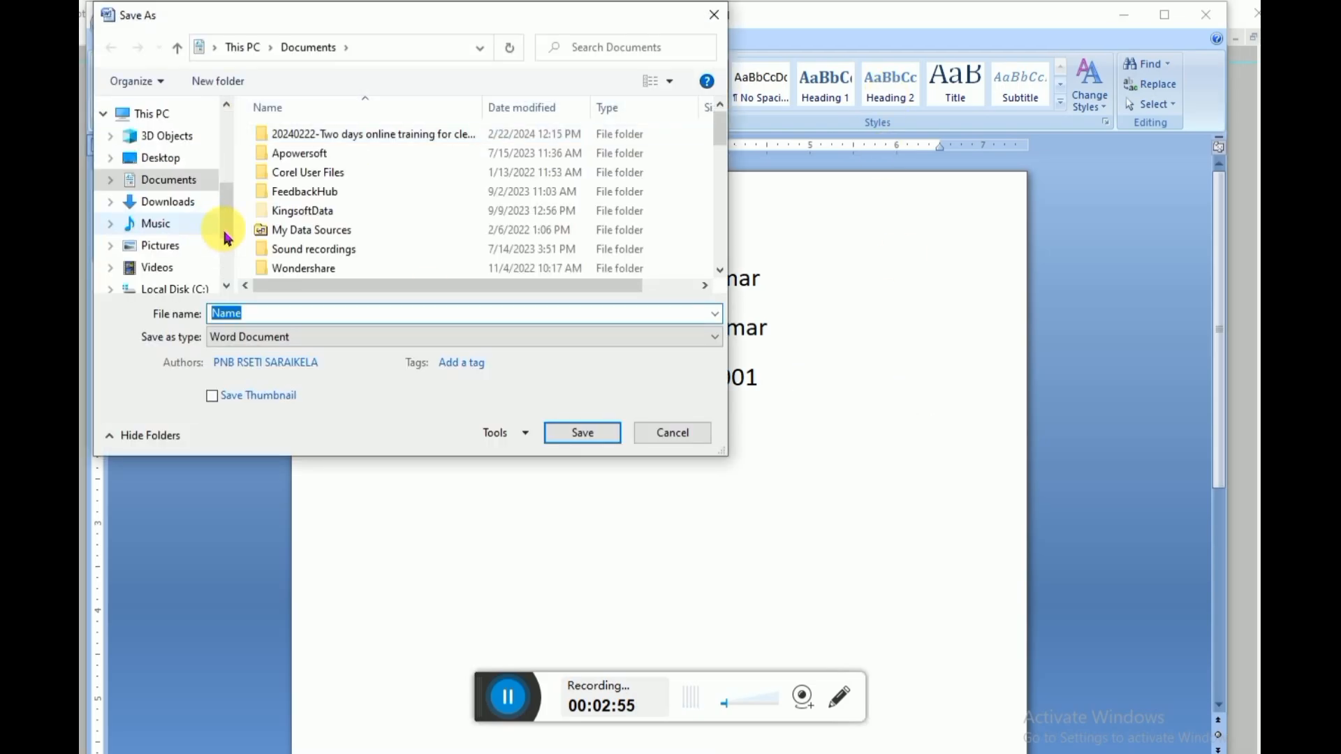
pyautogui.click(171, 159)
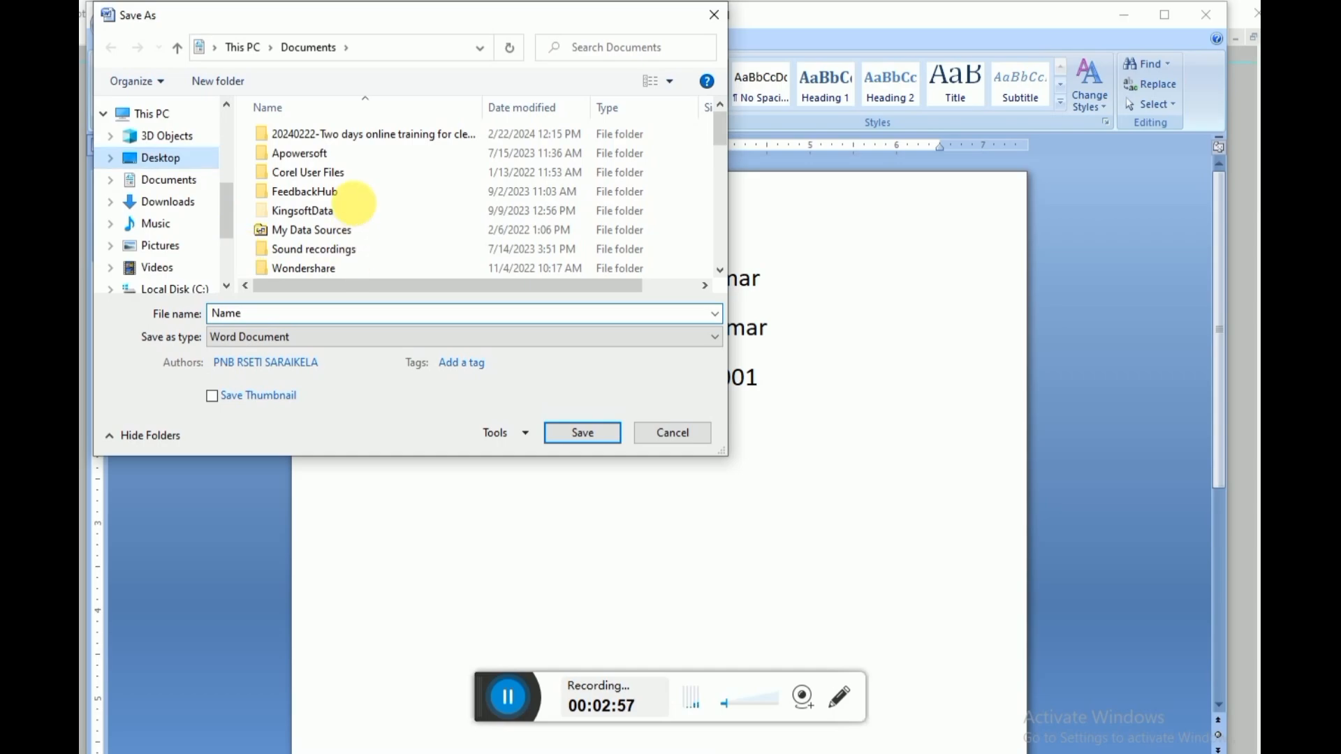
pyautogui.click(225, 85)
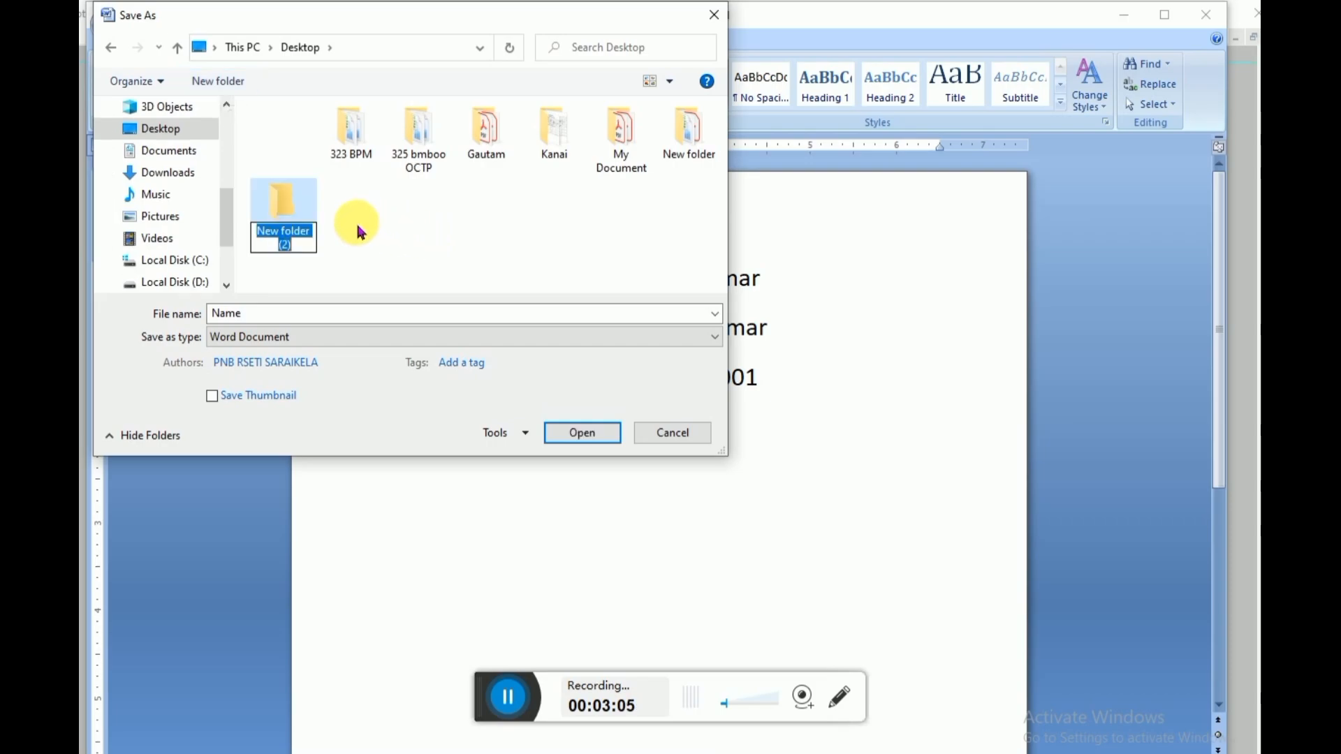
pyautogui.write('Resume')
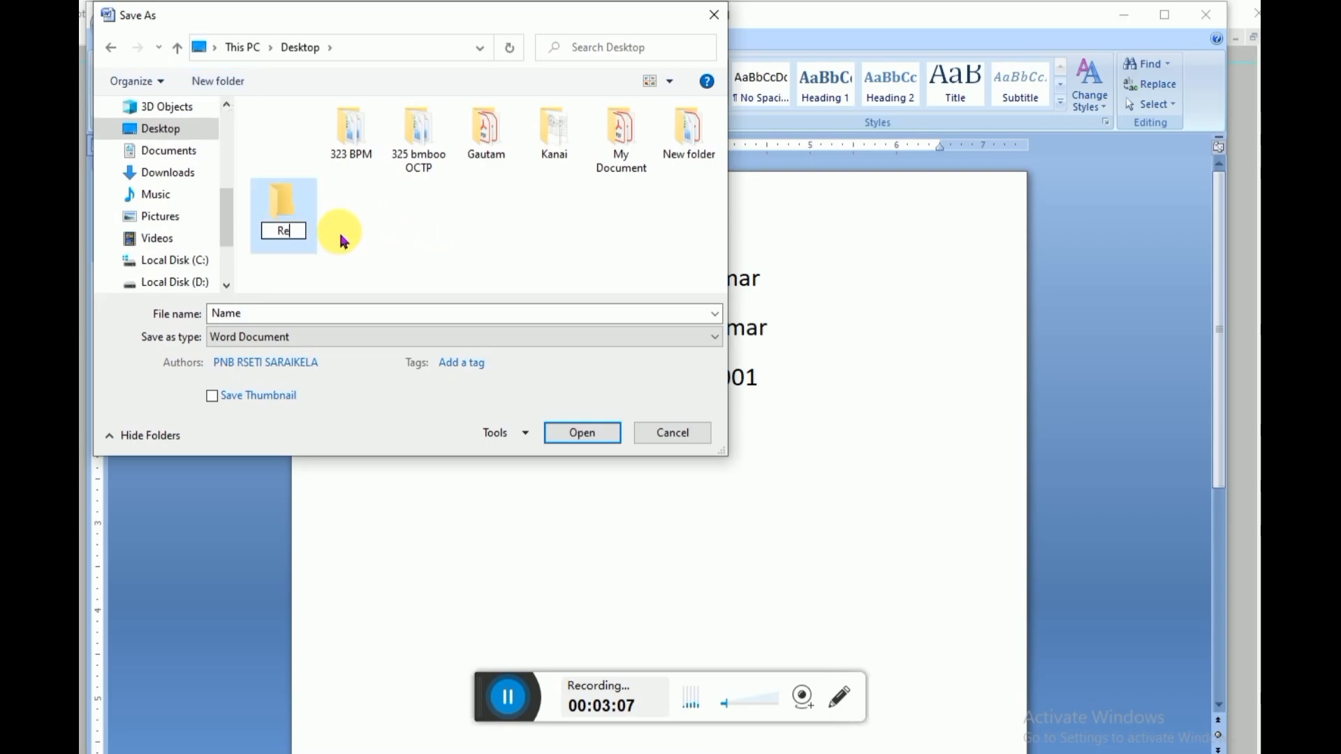
pyautogui.click(436, 211)
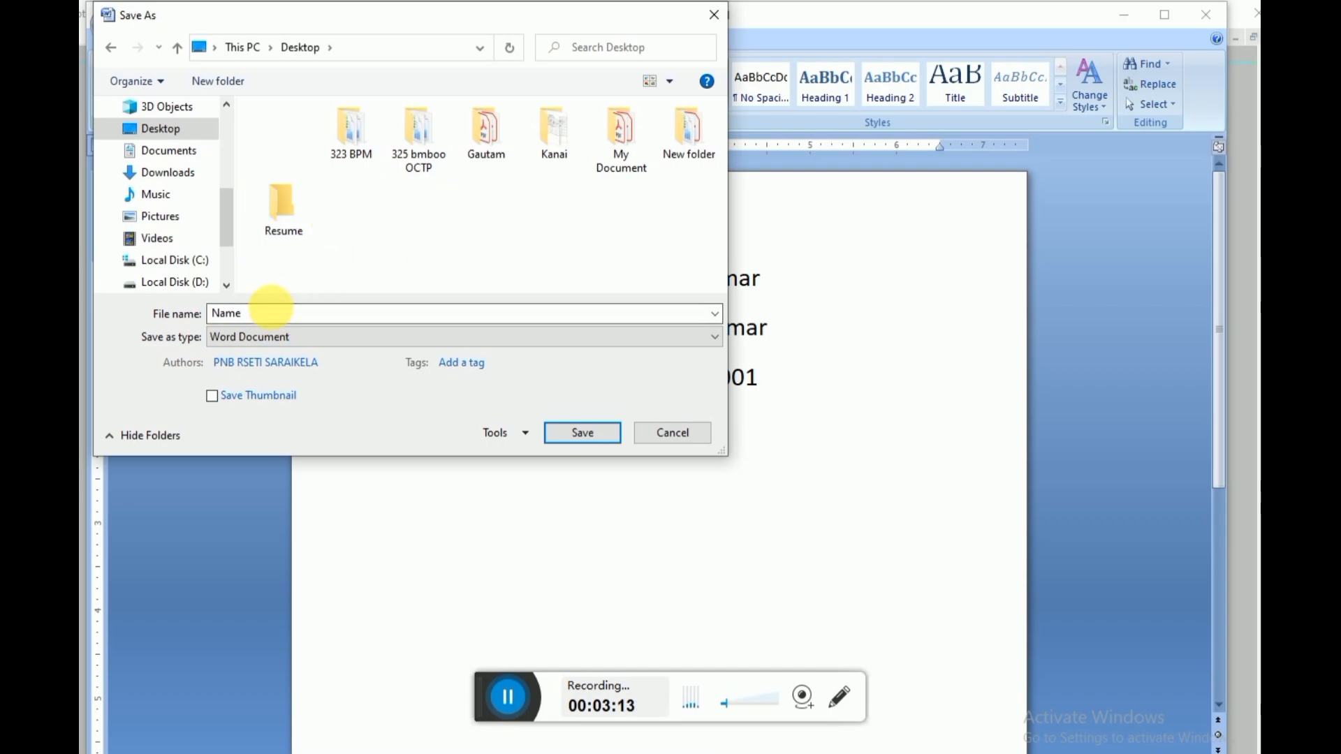
# Step: Name the file with the person's first name and save it as a Word Document in the Resume folder
pyautogui.doubleClick(272, 314)
pyautogui.write('Ram')
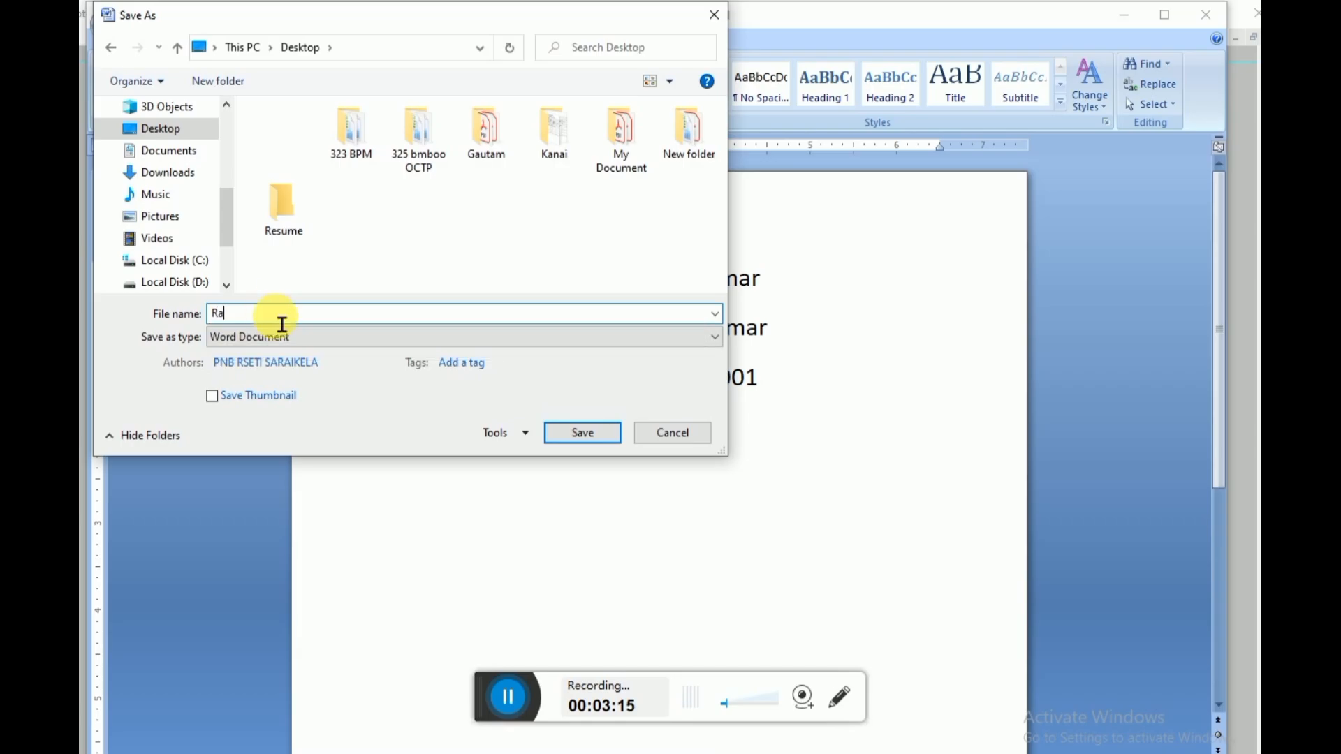
pyautogui.doubleClick(303, 222)
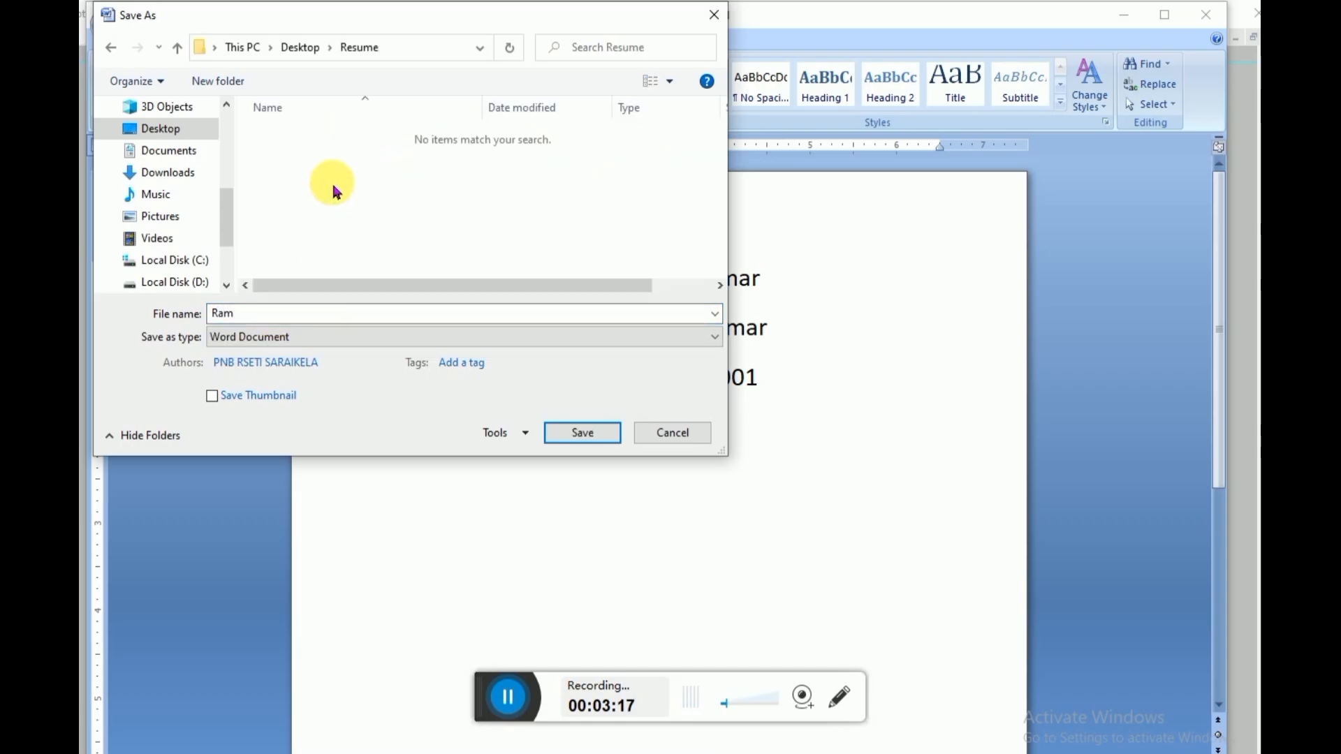
pyautogui.click(597, 438)
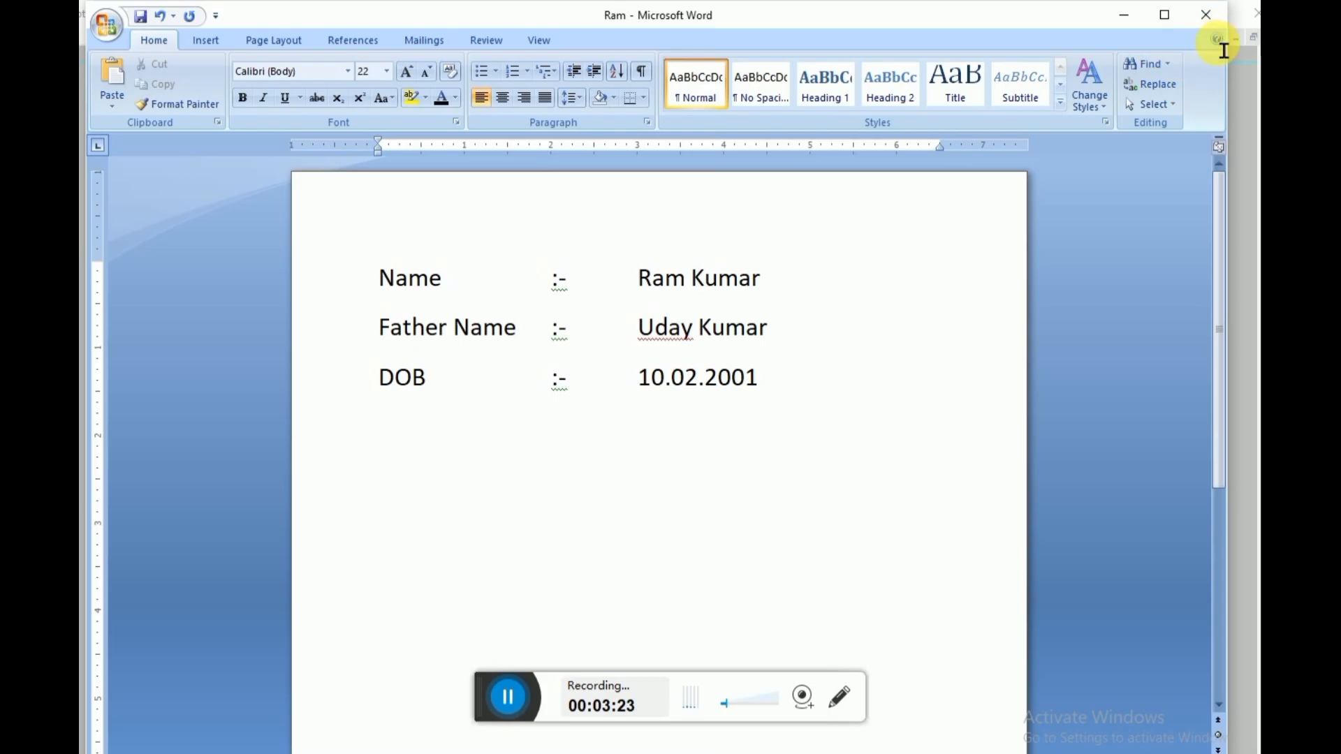
# Step: Close Word and move the Resume folder to an empty area of the Windows desktop
pyautogui.click(1206, 15)
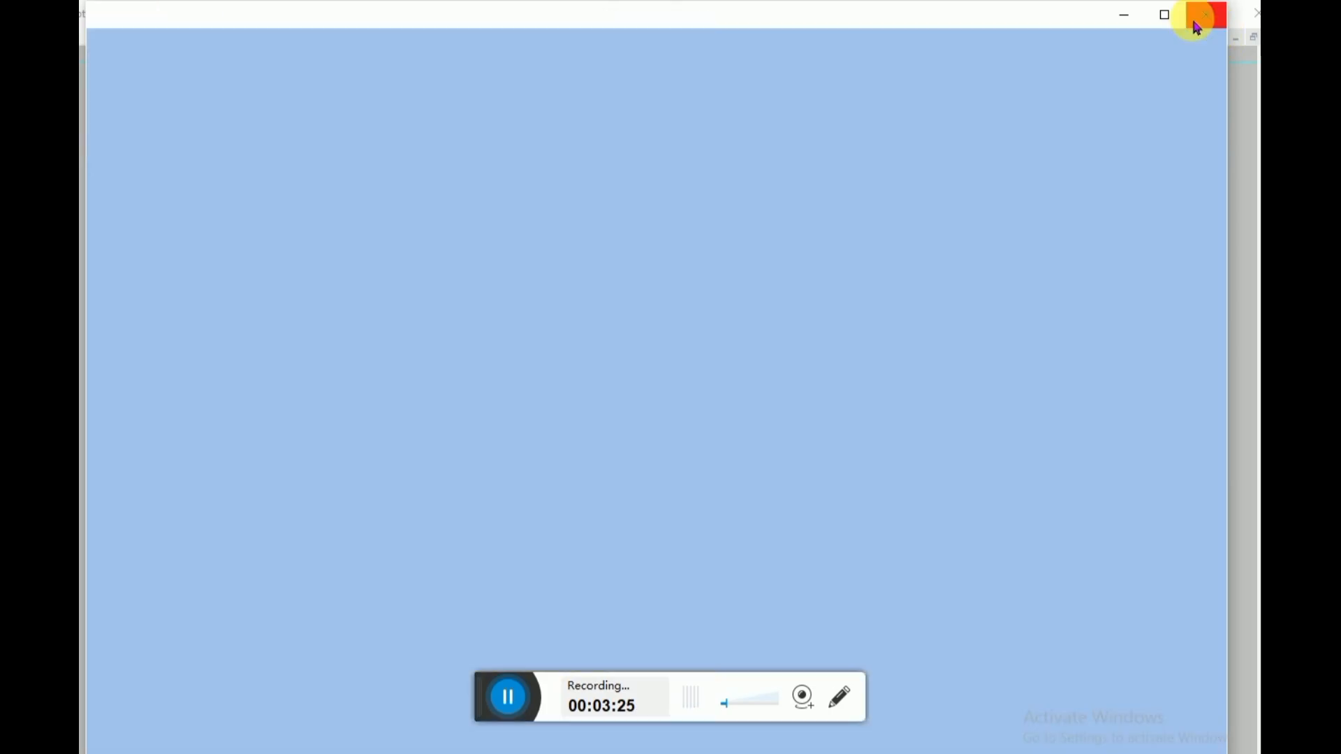
pyautogui.press('super+d')
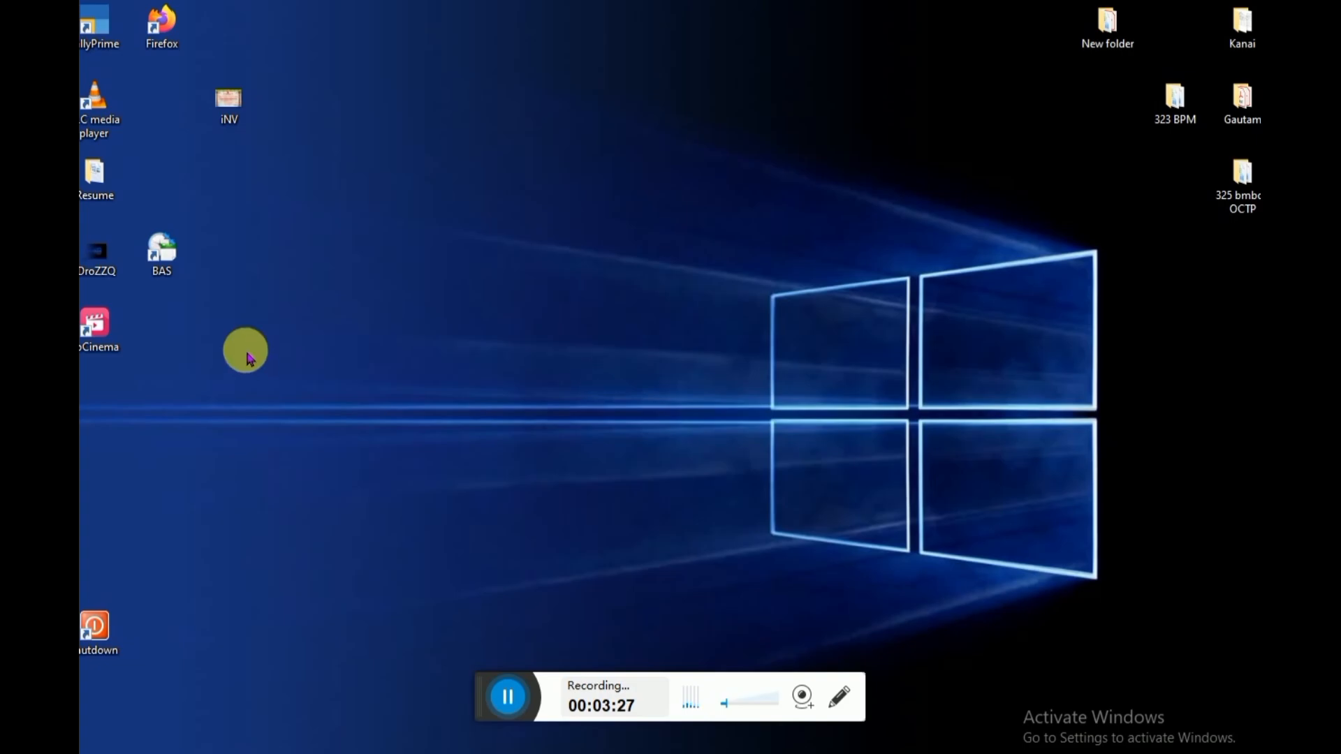
pyautogui.moveTo(104, 175); pyautogui.dragTo(457, 148)
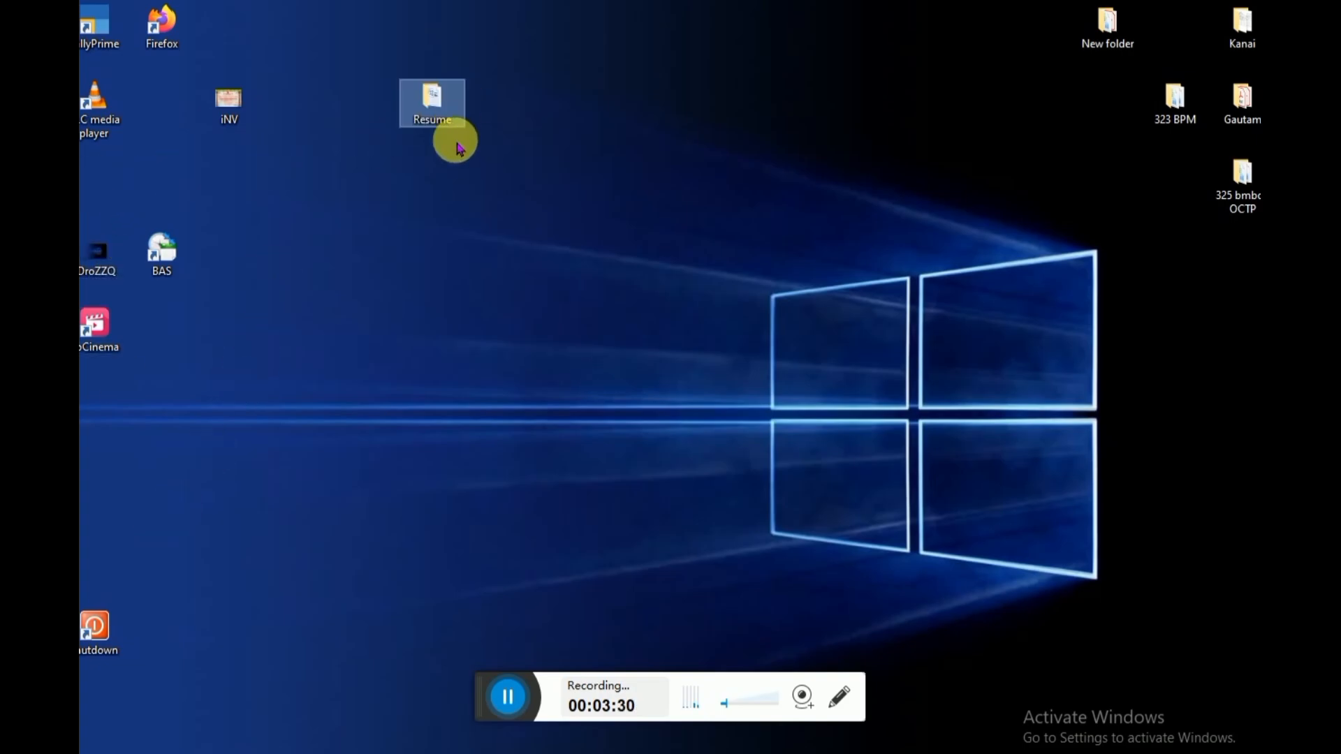
# Step: Open the Resume folder on the desktop and show its contents as large icons
pyautogui.doubleClick(449, 108)
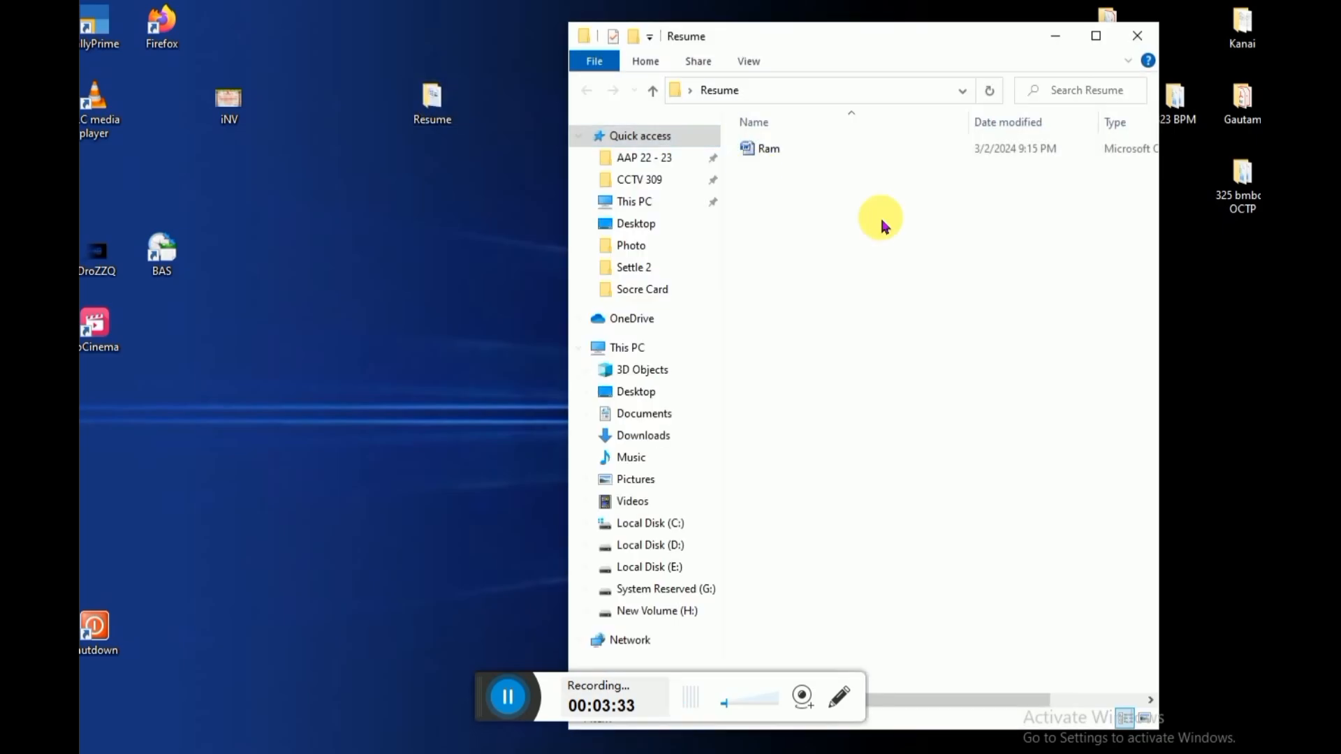
pyautogui.rightClick(857, 211)
pyautogui.moveTo(942, 218)
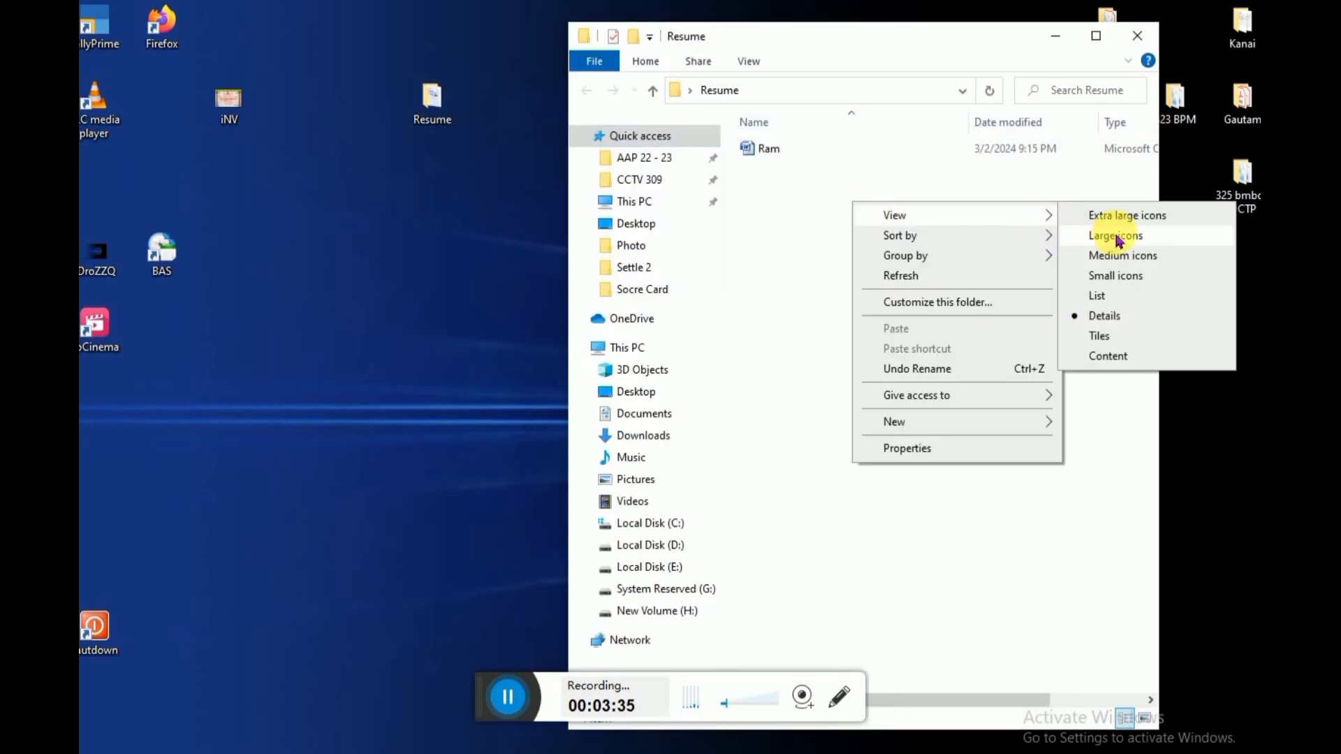
pyautogui.click(1113, 235)
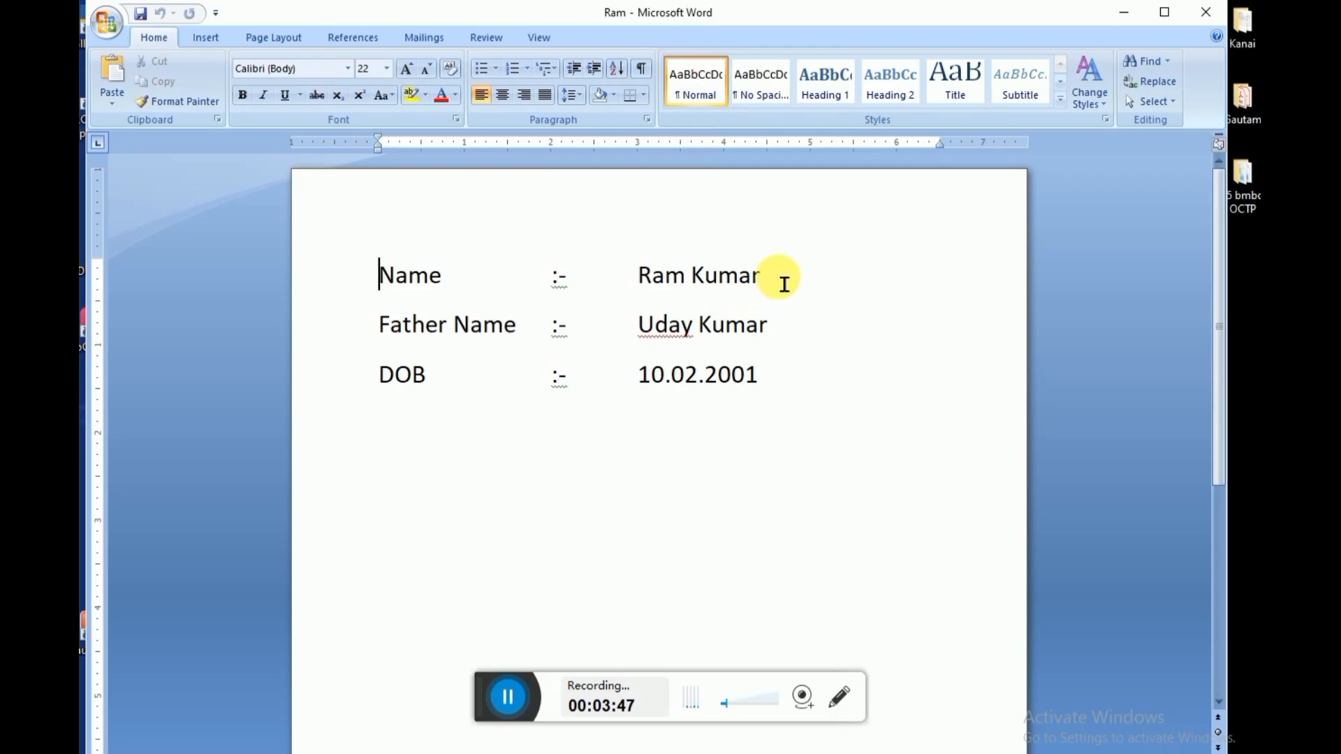
# Step: Close and reopen the saved document, and replace the person's first name in the Name line with a different one
pyautogui.click(1206, 19)
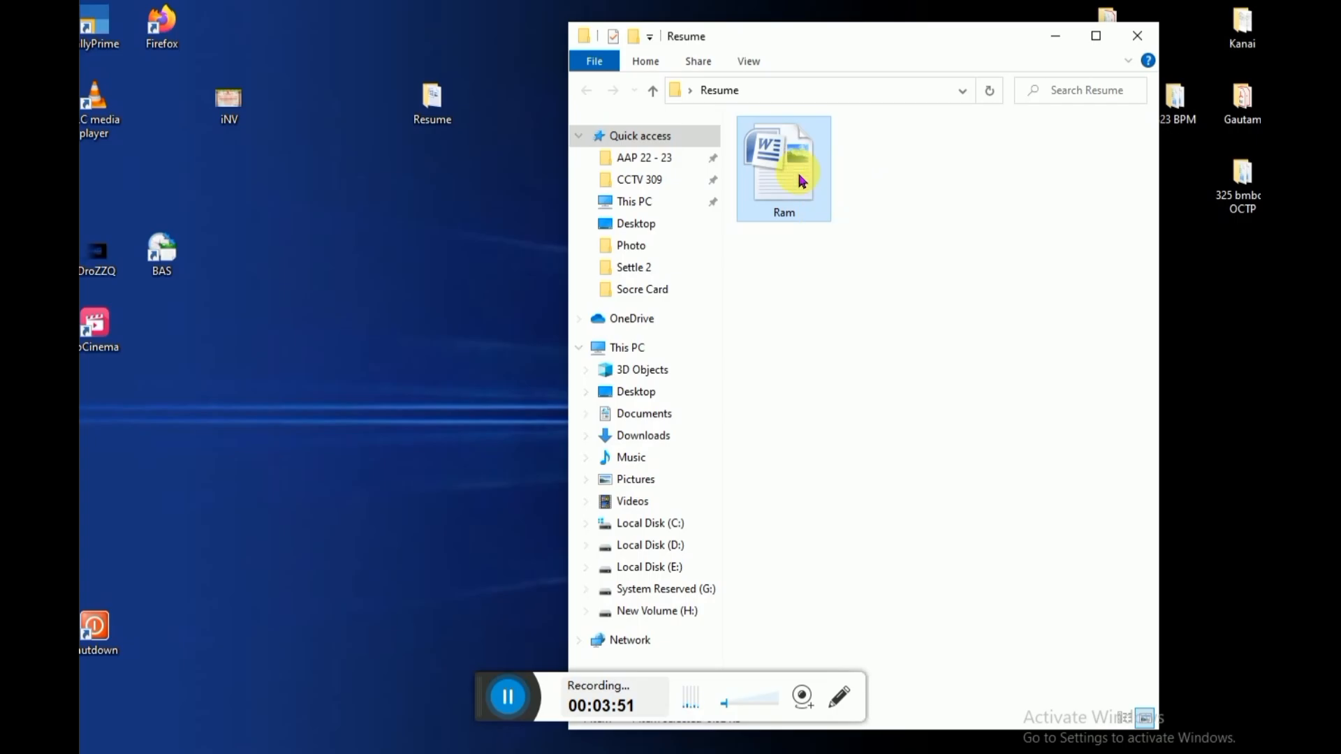
pyautogui.doubleClick(802, 181)
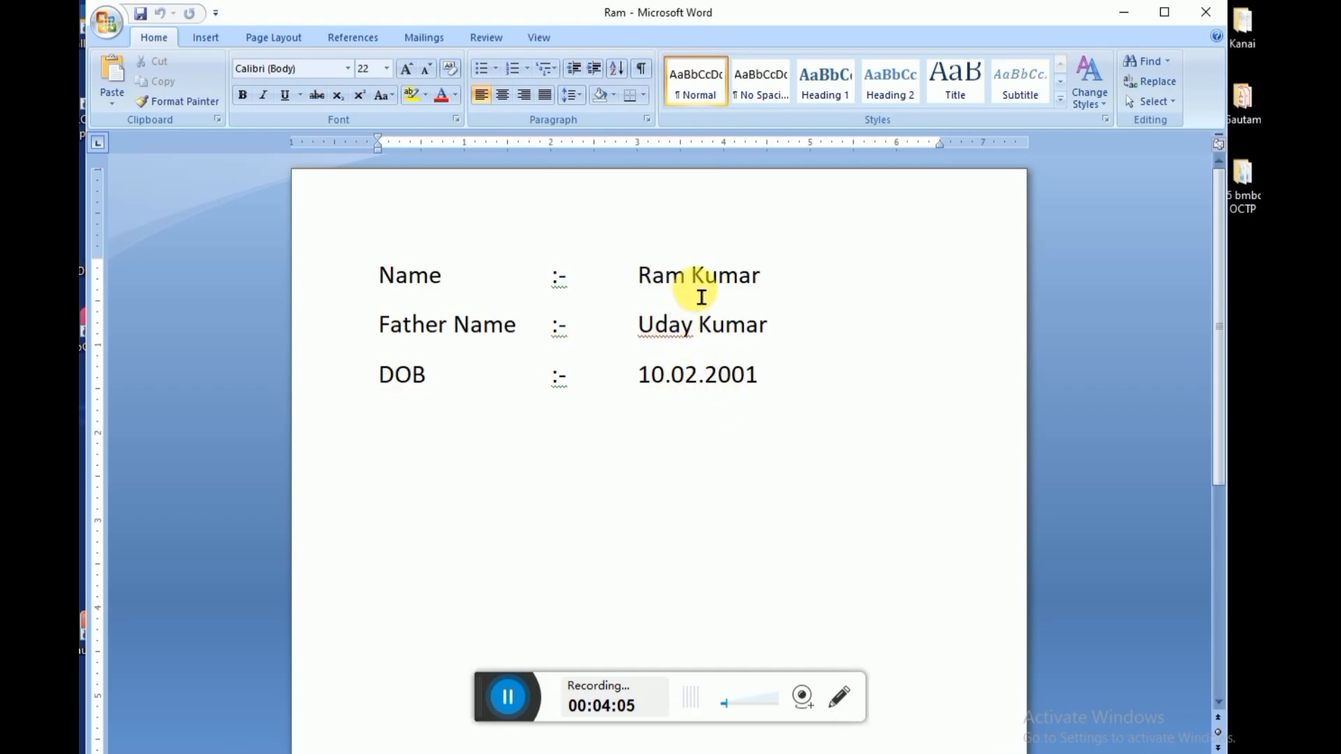
pyautogui.moveTo(687, 296); pyautogui.dragTo(654, 294)
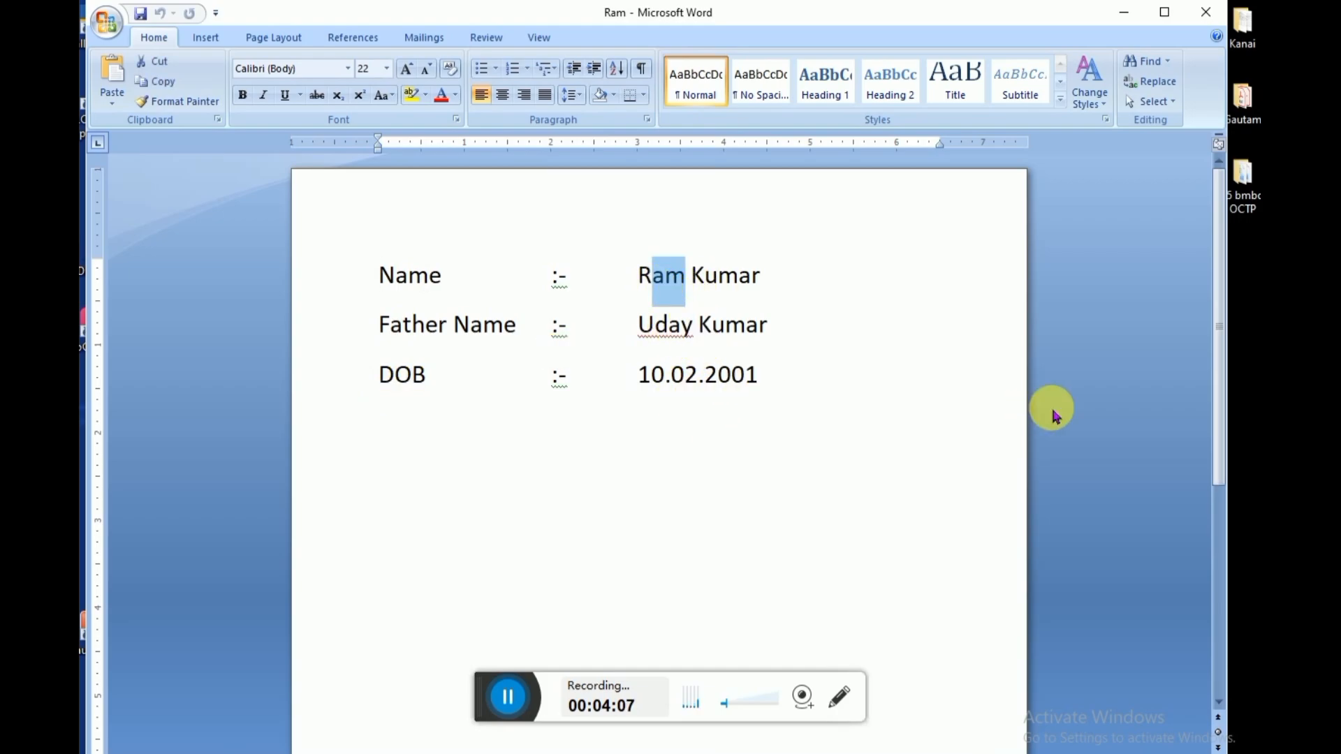
pyautogui.press('BackSpace')
pyautogui.press('BackSpace')
pyautogui.write('Mohan')
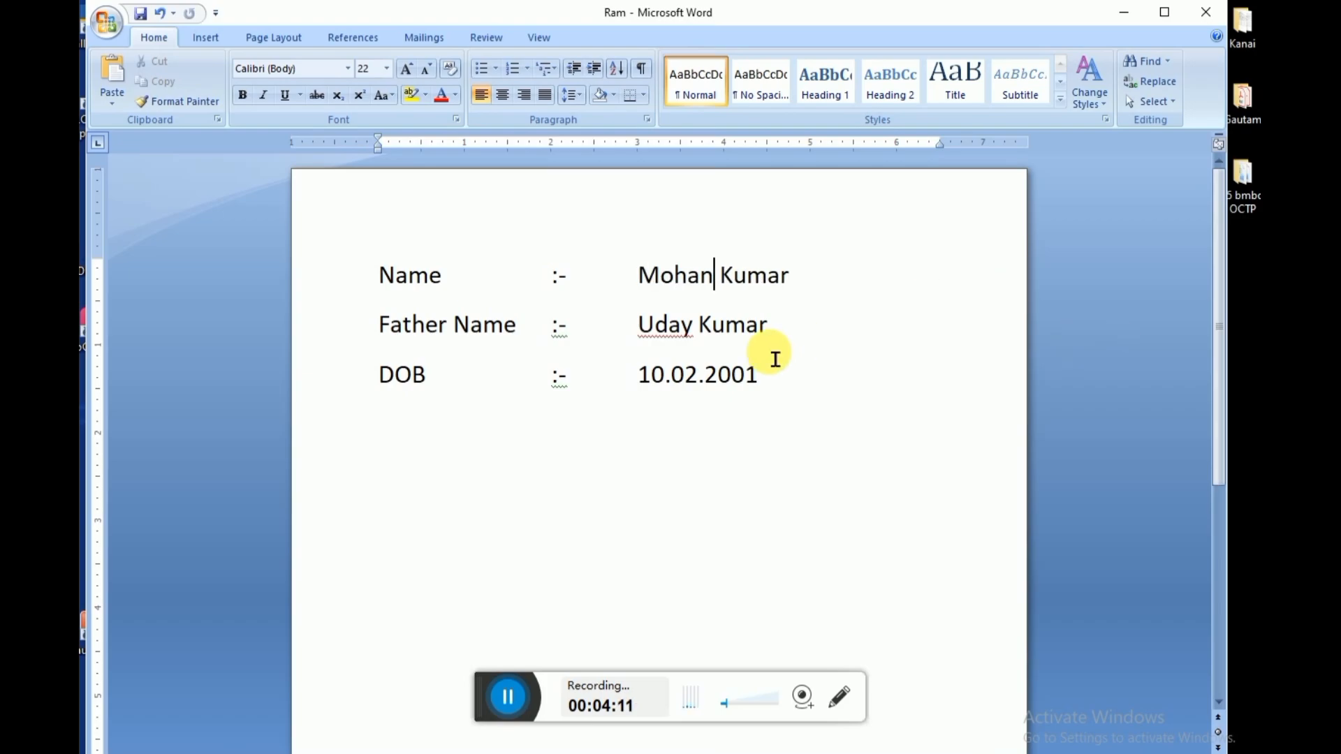
# Step: Replace the father's first name and change the last digit of the birth year in the DOB line
pyautogui.doubleClick(657, 342)
pyautogui.write('Aman')
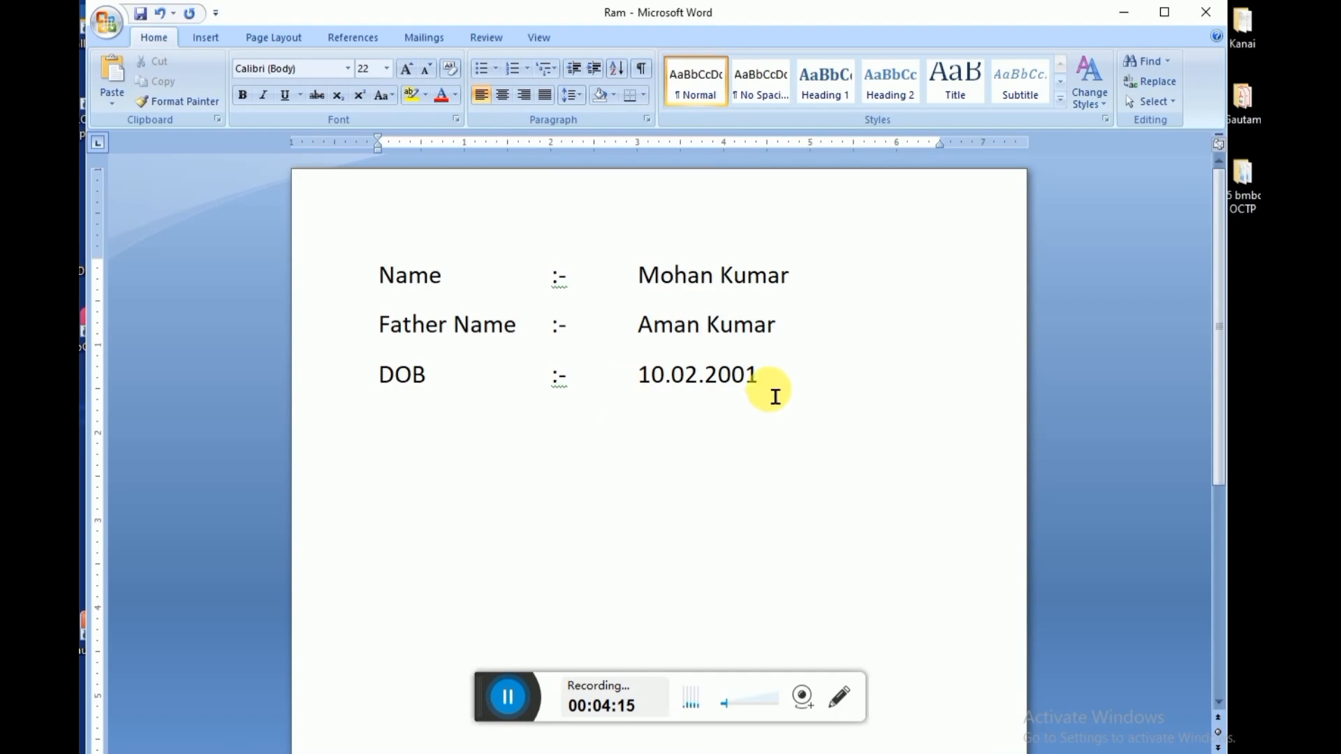
pyautogui.press('BackSpace')
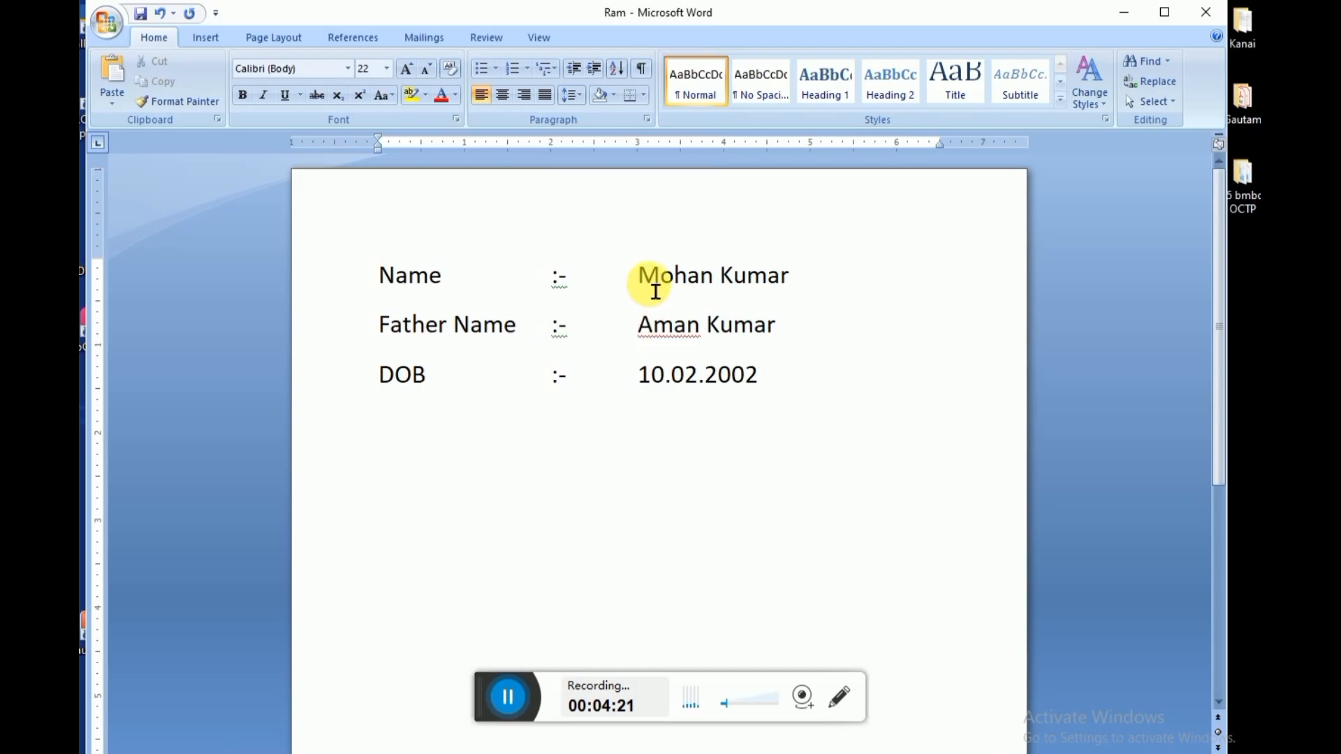
pyautogui.moveTo(640, 276); pyautogui.dragTo(834, 283)
pyautogui.click(733, 387)
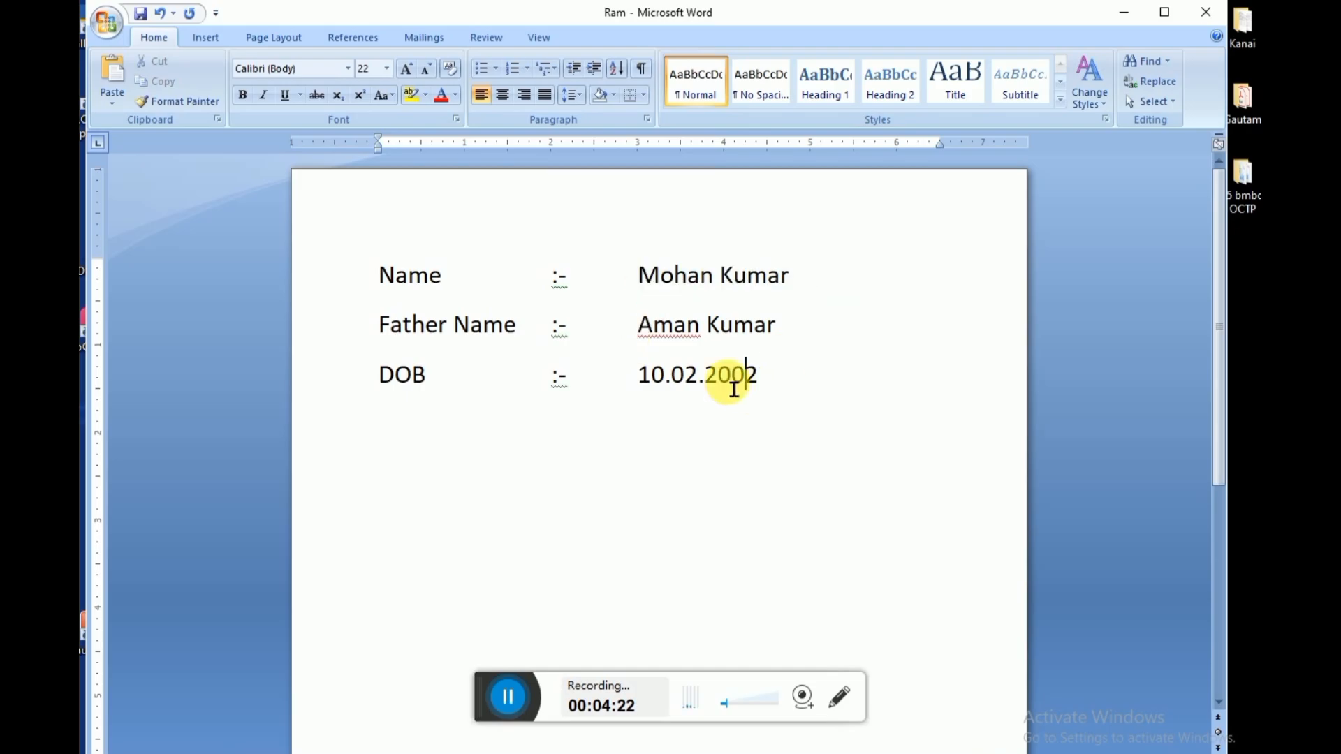
# Step: Save the edited details to the same file with Save and close Word
pyautogui.click(107, 19)
pyautogui.click(148, 152)
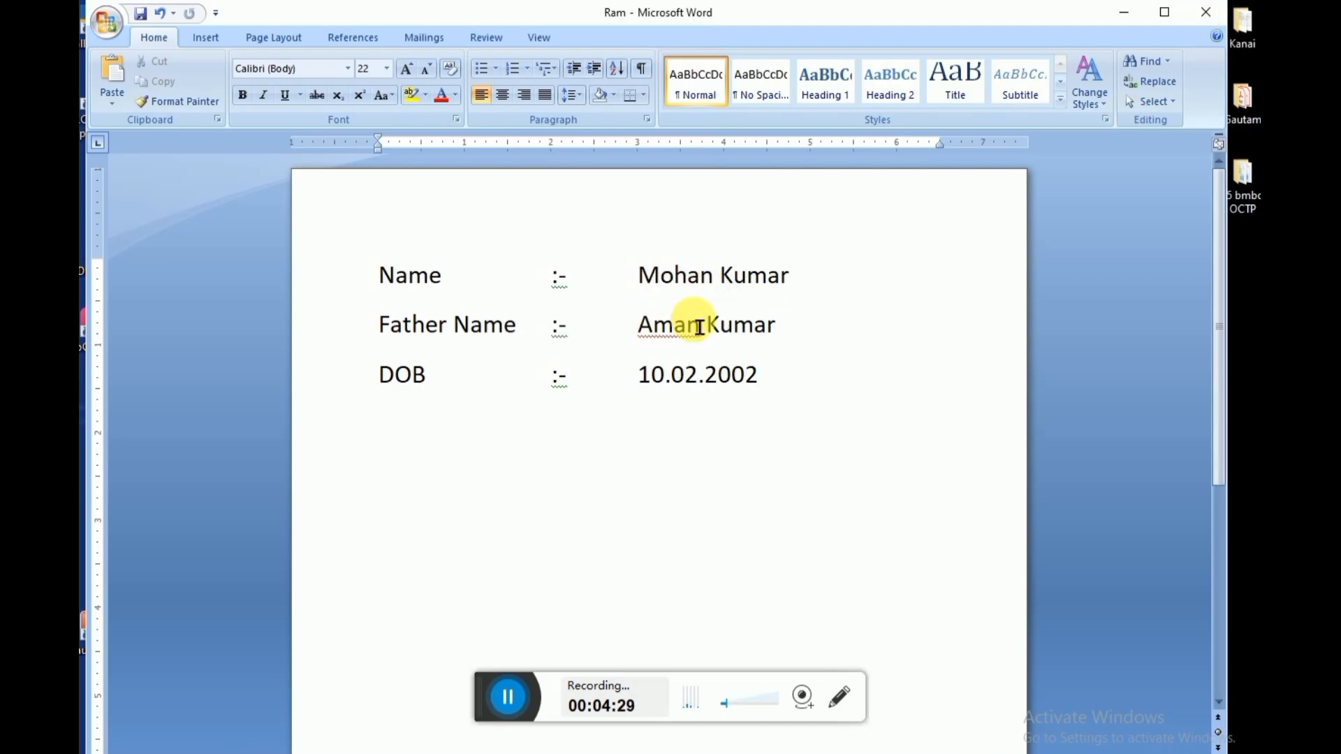
pyautogui.click(1201, 30)
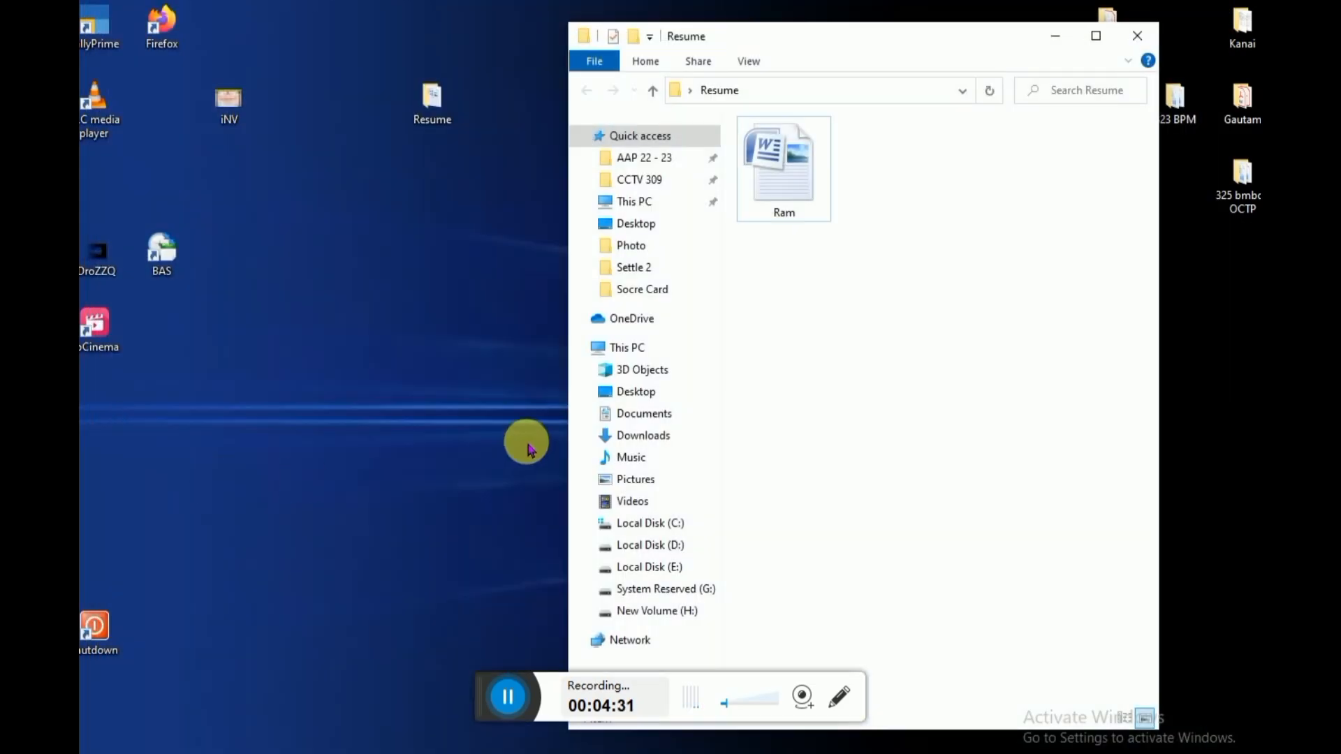
# Step: Minimize the Resume folder window and refresh the desktop
pyautogui.click(1055, 37)
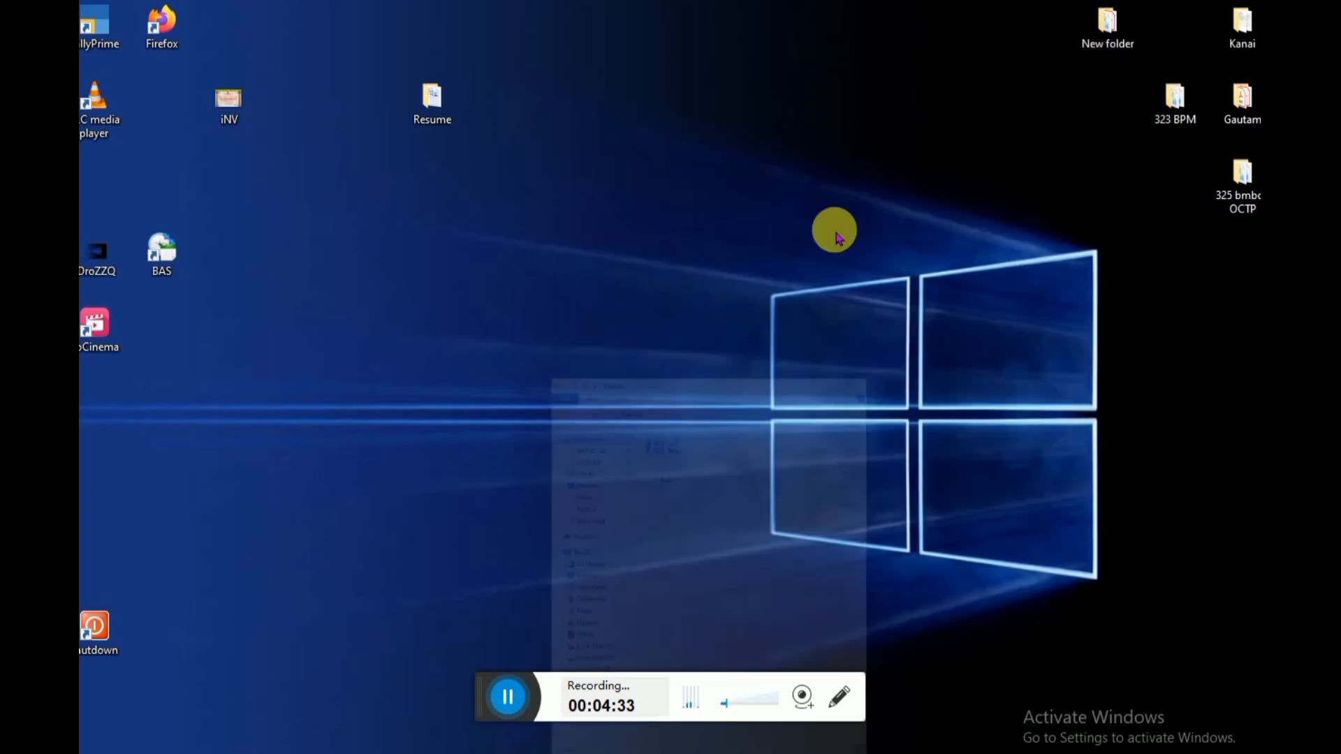
pyautogui.rightClick(782, 264)
pyautogui.click(779, 275)
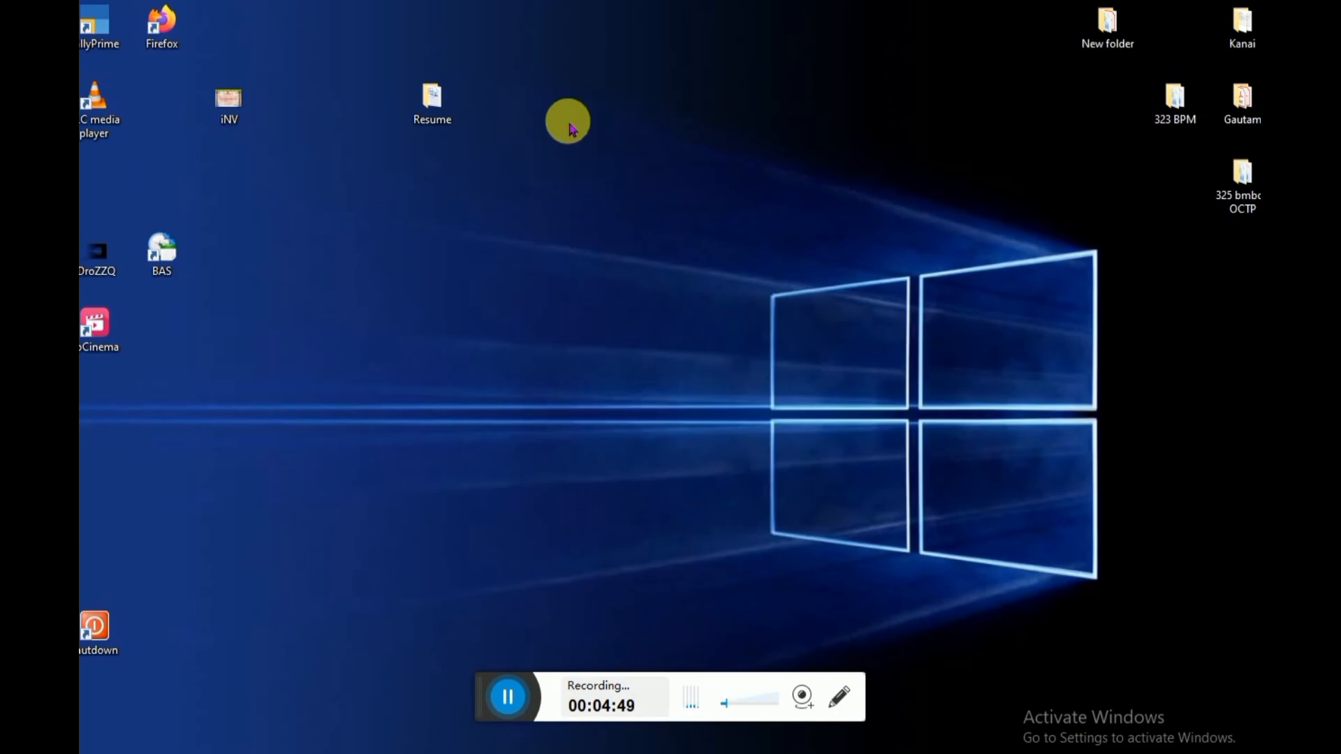
# Step: Reopen the document from the Resume folder and examine the saved name, father's name and date of birth
pyautogui.doubleClick(432, 104)
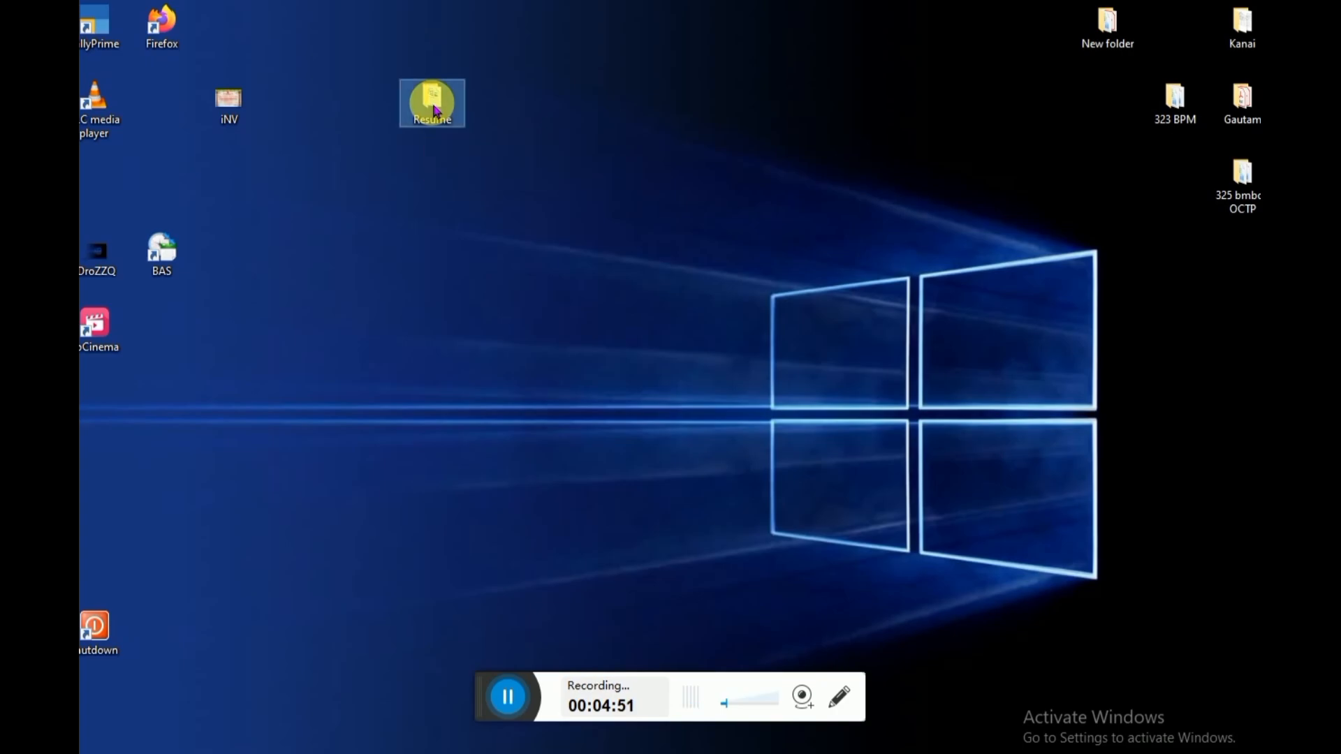
pyautogui.click(824, 199)
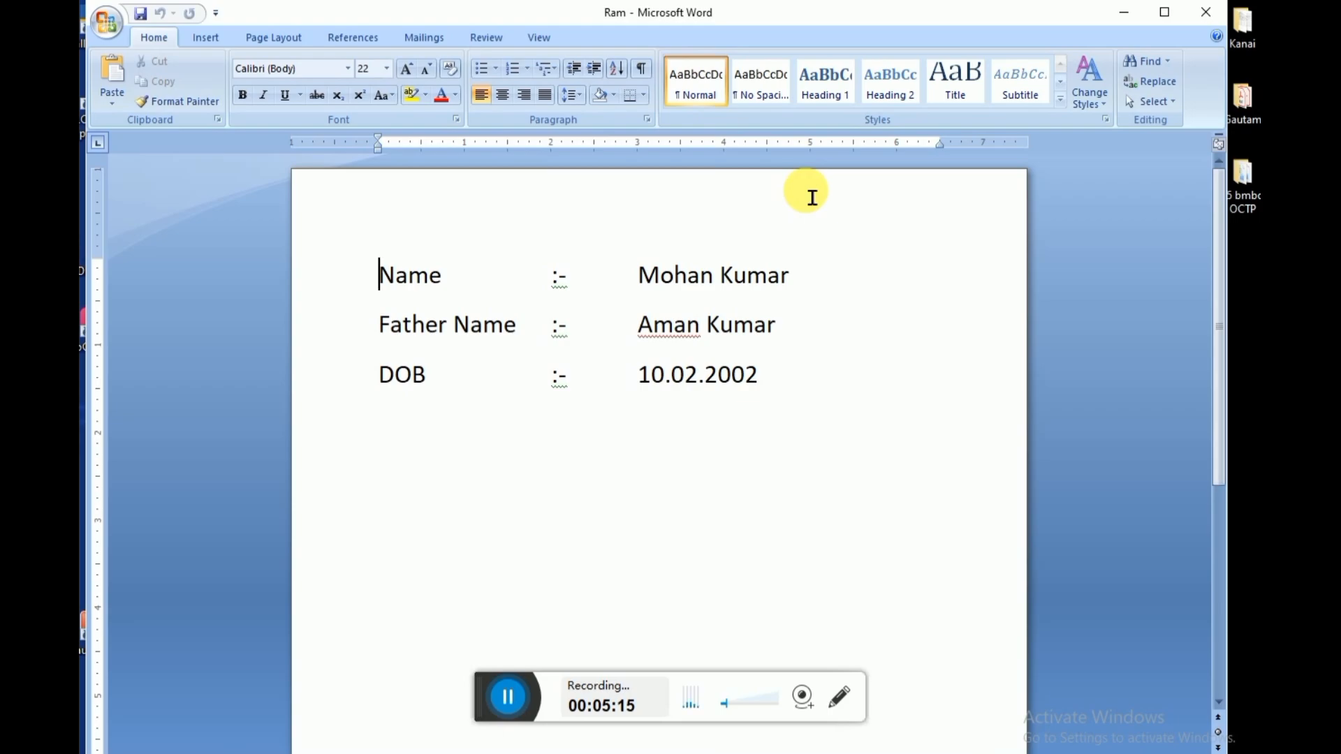
pyautogui.moveTo(768, 384); pyautogui.dragTo(748, 380)
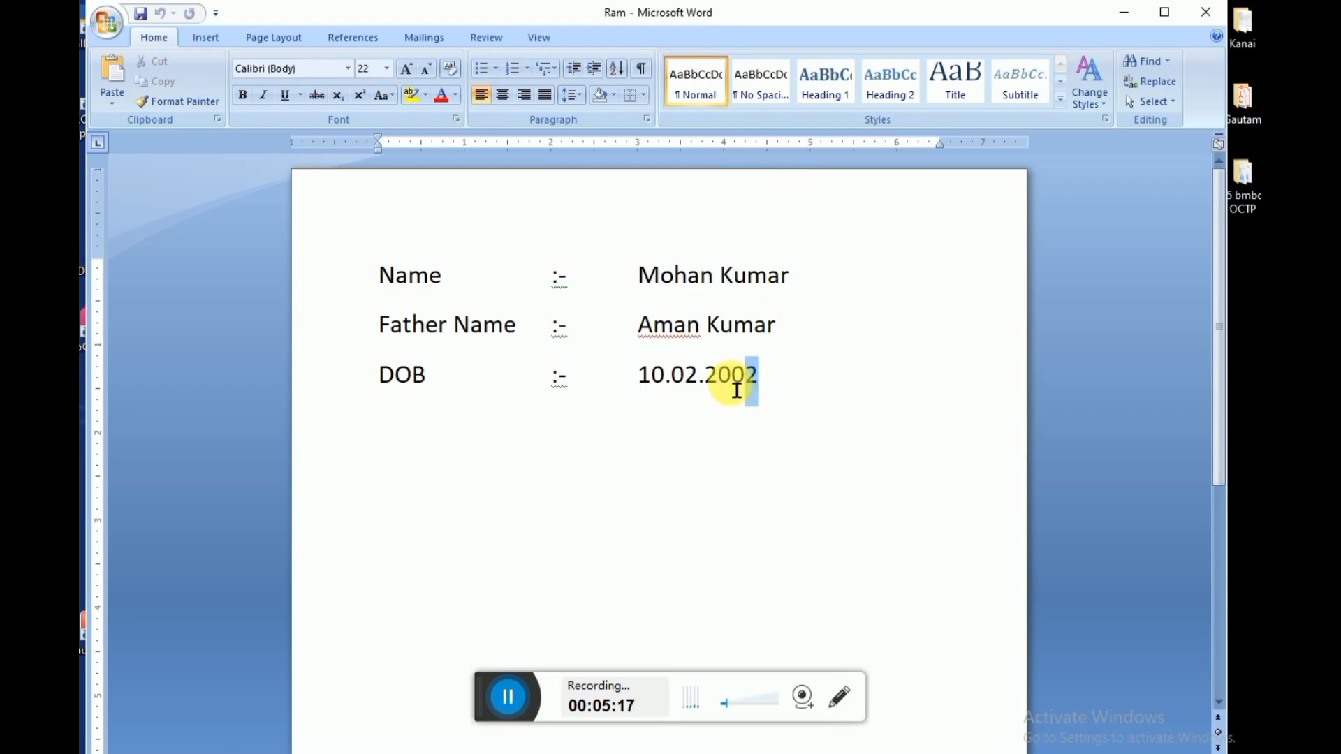
pyautogui.moveTo(627, 277); pyautogui.dragTo(706, 449)
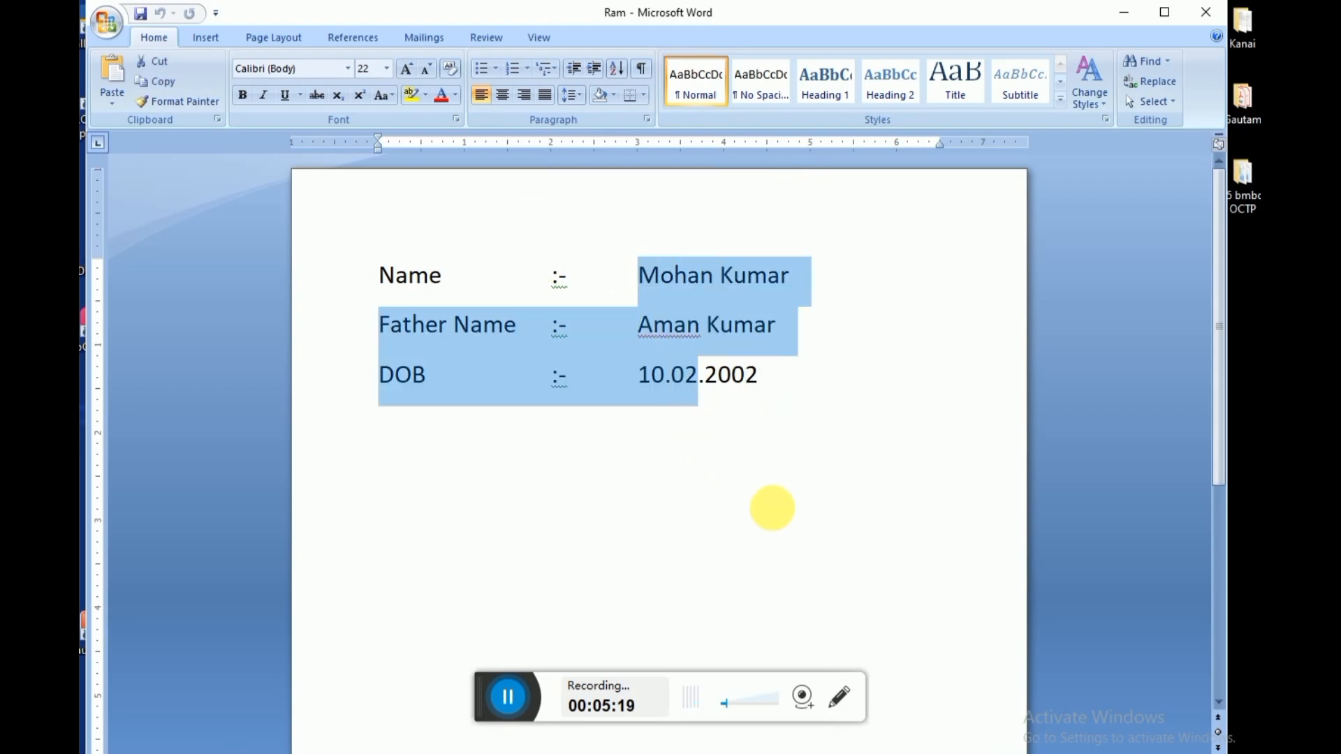
pyautogui.click(760, 474)
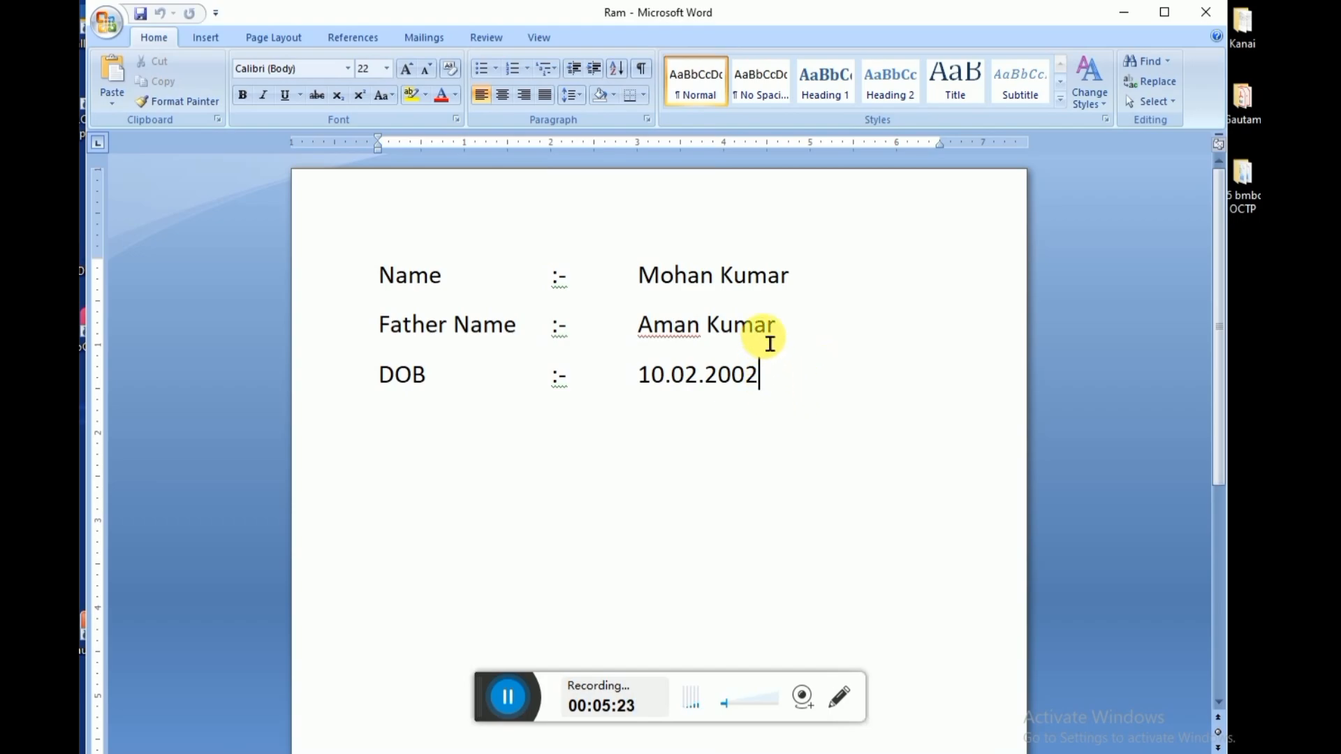
pyautogui.moveTo(638, 280); pyautogui.dragTo(713, 279)
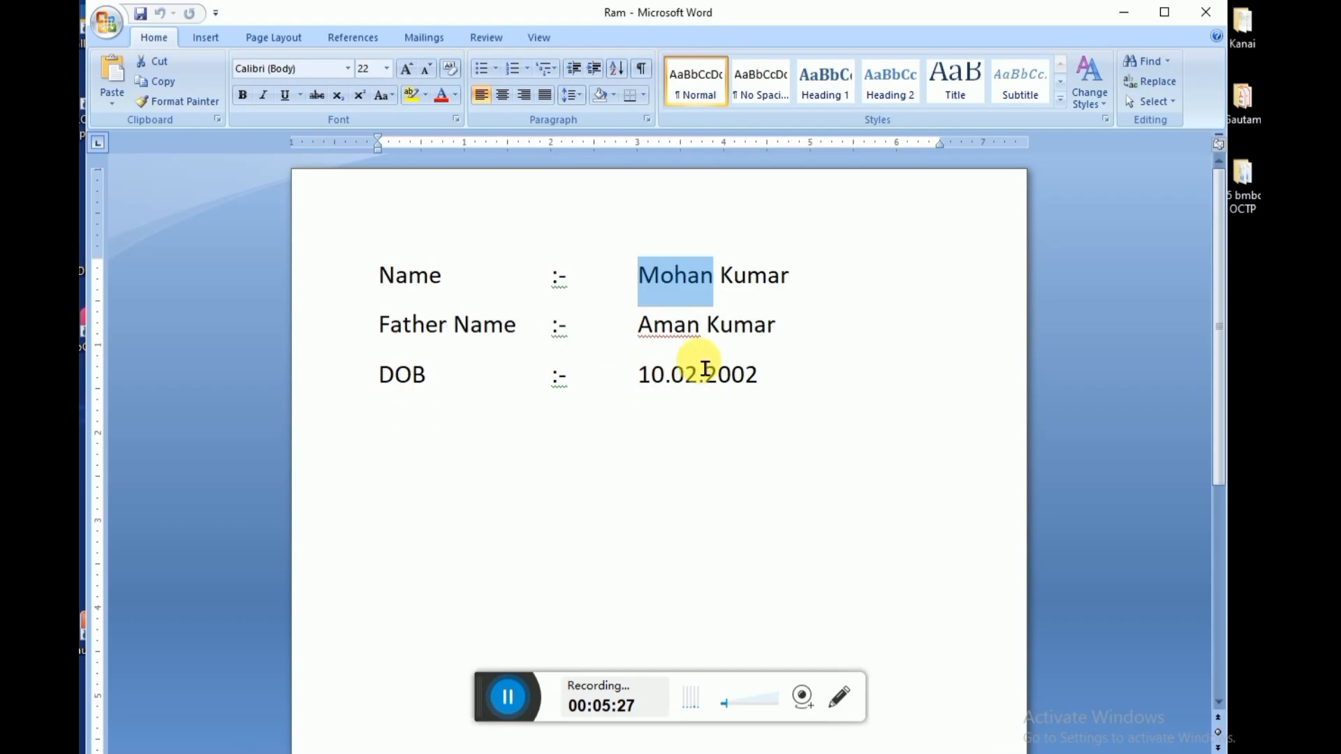
pyautogui.click(684, 274)
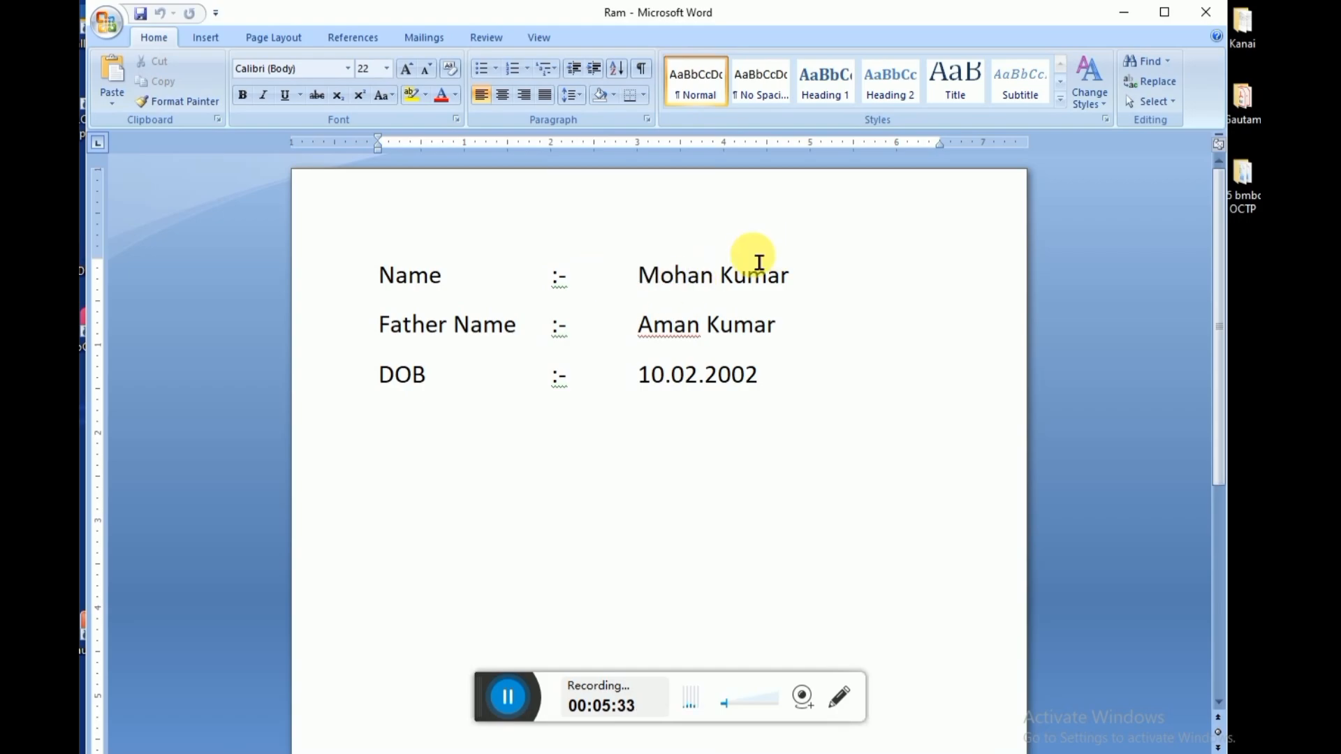
# Step: Restore the person's original first name in the Name line
pyautogui.moveTo(638, 275); pyautogui.dragTo(699, 275)
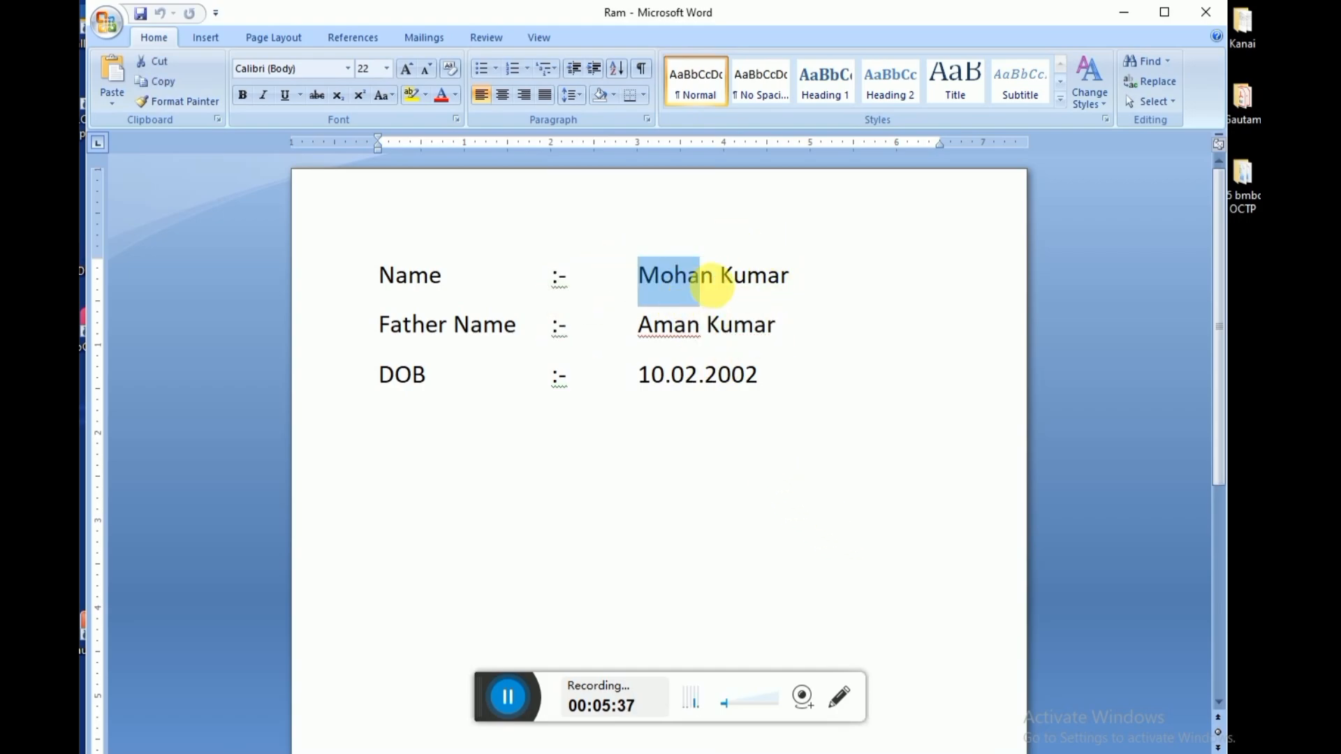
pyautogui.press('Delete')
pyautogui.press('Delete')
pyautogui.press('Delete')
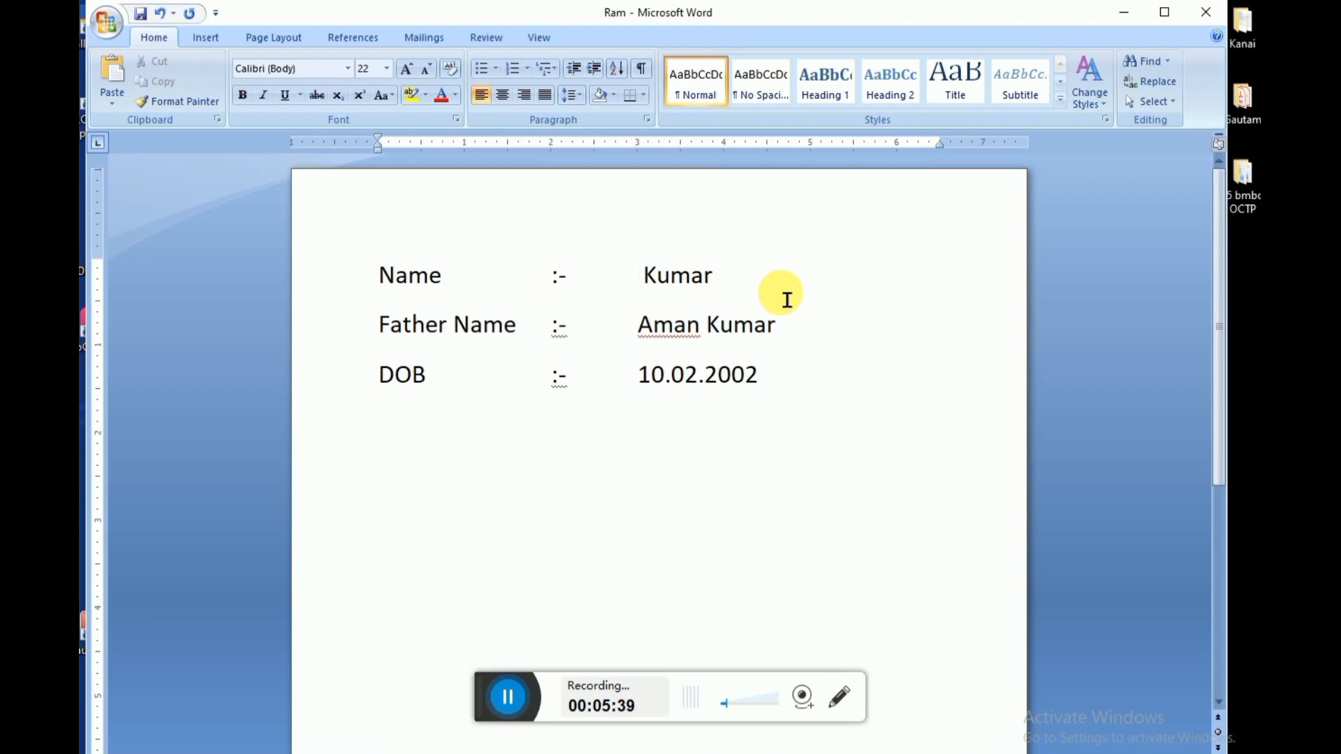
pyautogui.write('Ram')
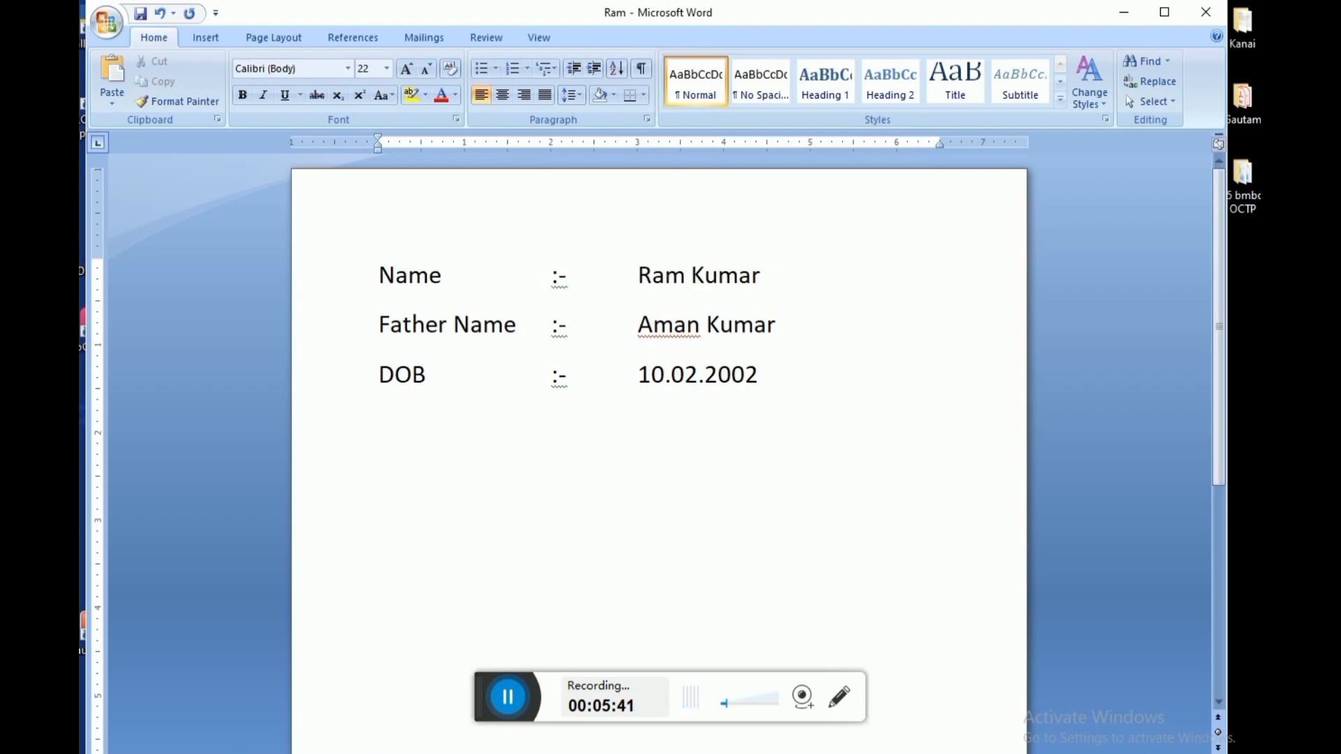
# Step: Restore the father's original first name and the original birth year in the DOB line
pyautogui.press('BackSpace')
pyautogui.press('BackSpace')
pyautogui.press('BackSpace')
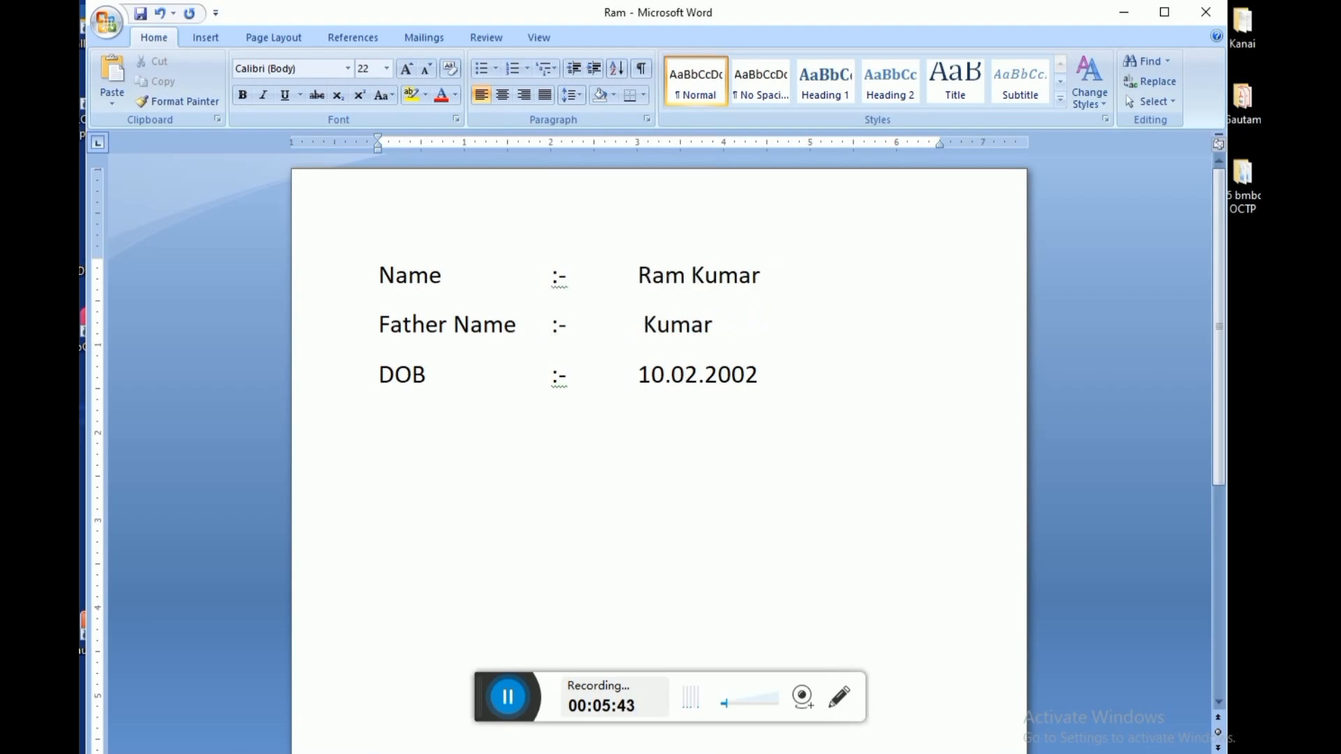
pyautogui.write('Uda')
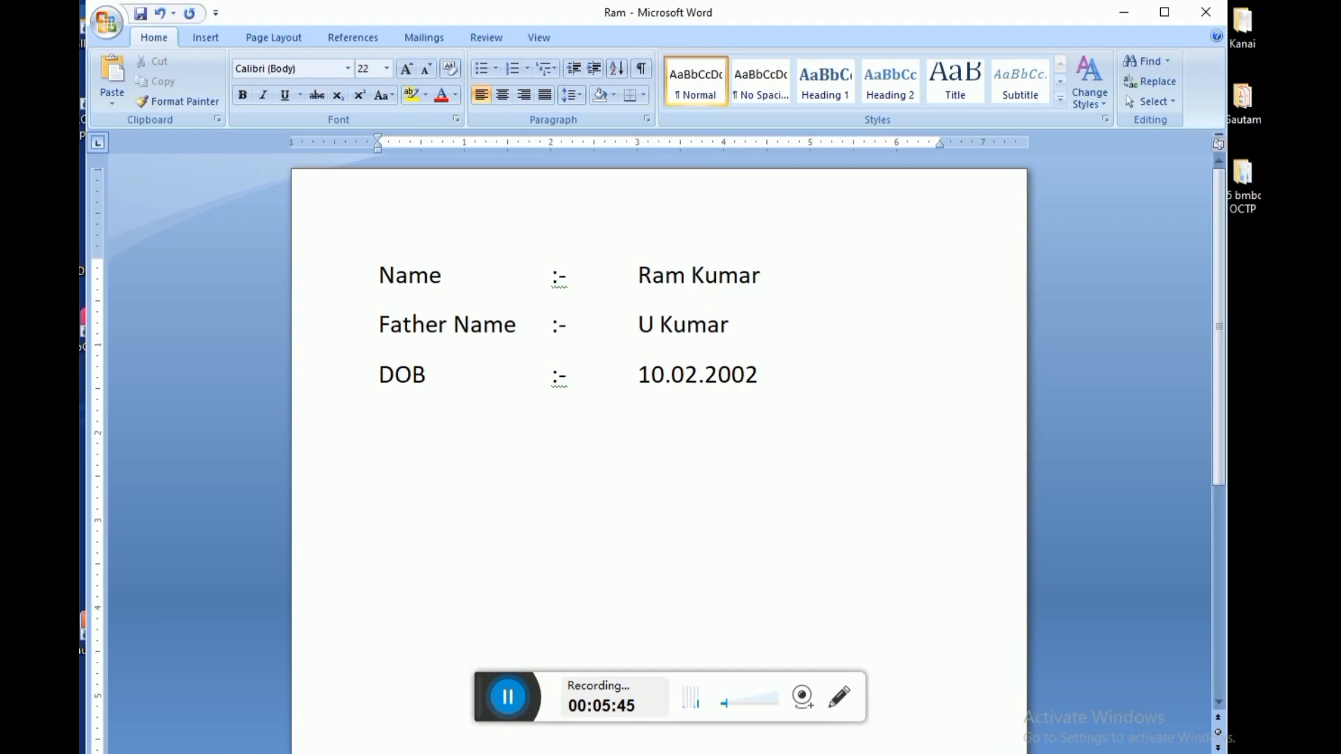
pyautogui.write('y')
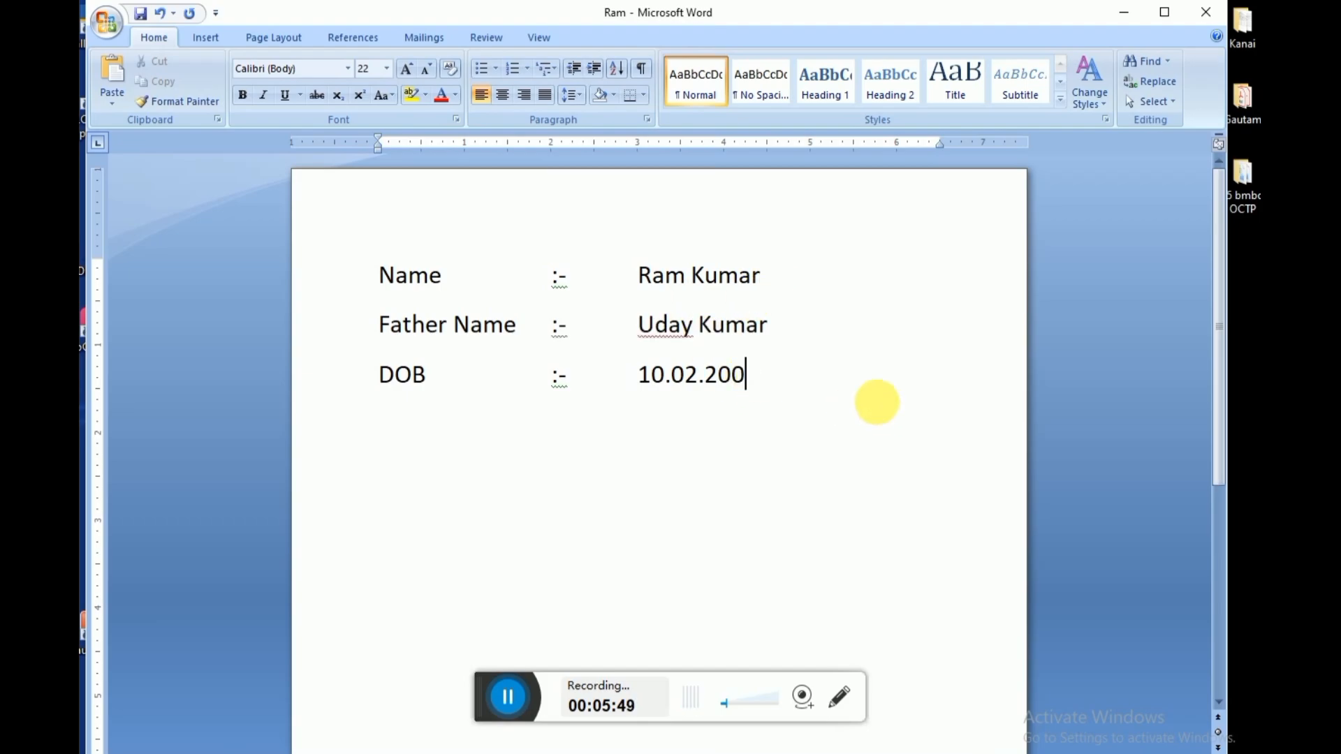
pyautogui.write('1')
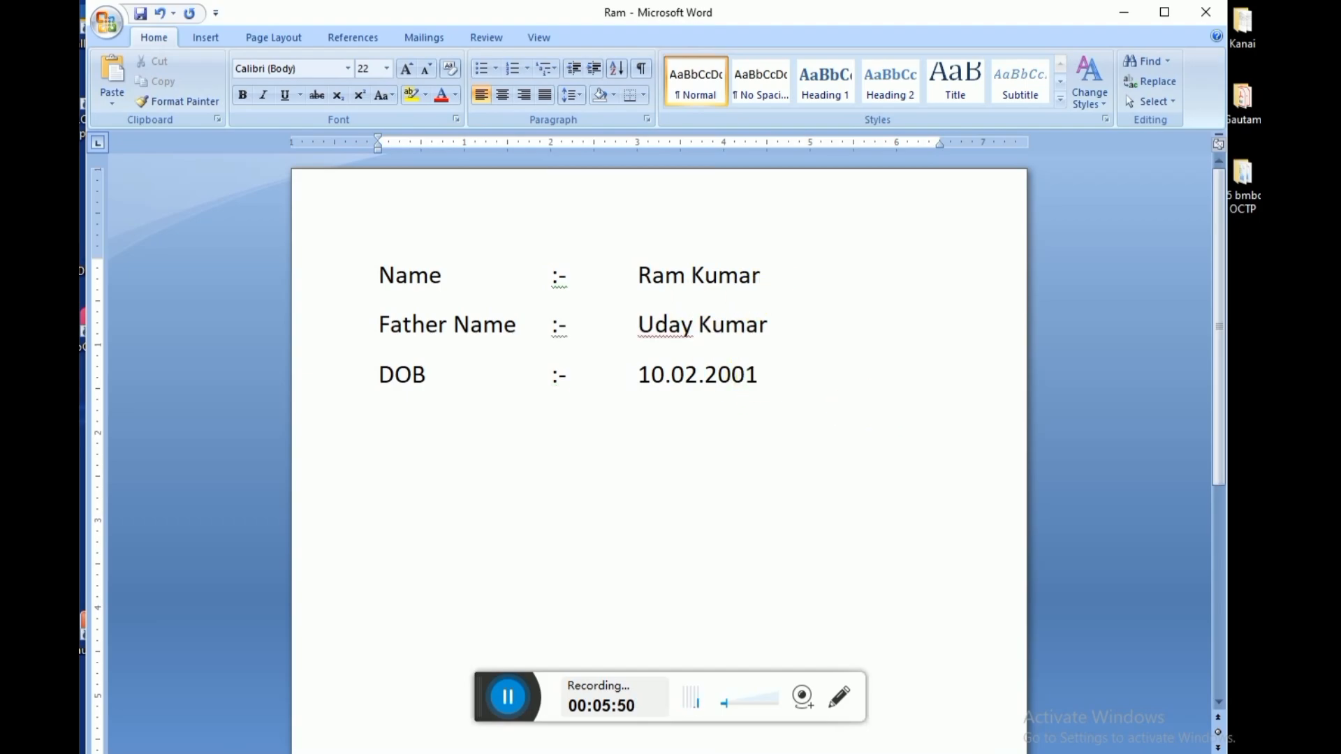
# Step: Save the restored details to the existing file and close Word
pyautogui.click(102, 32)
pyautogui.click(148, 142)
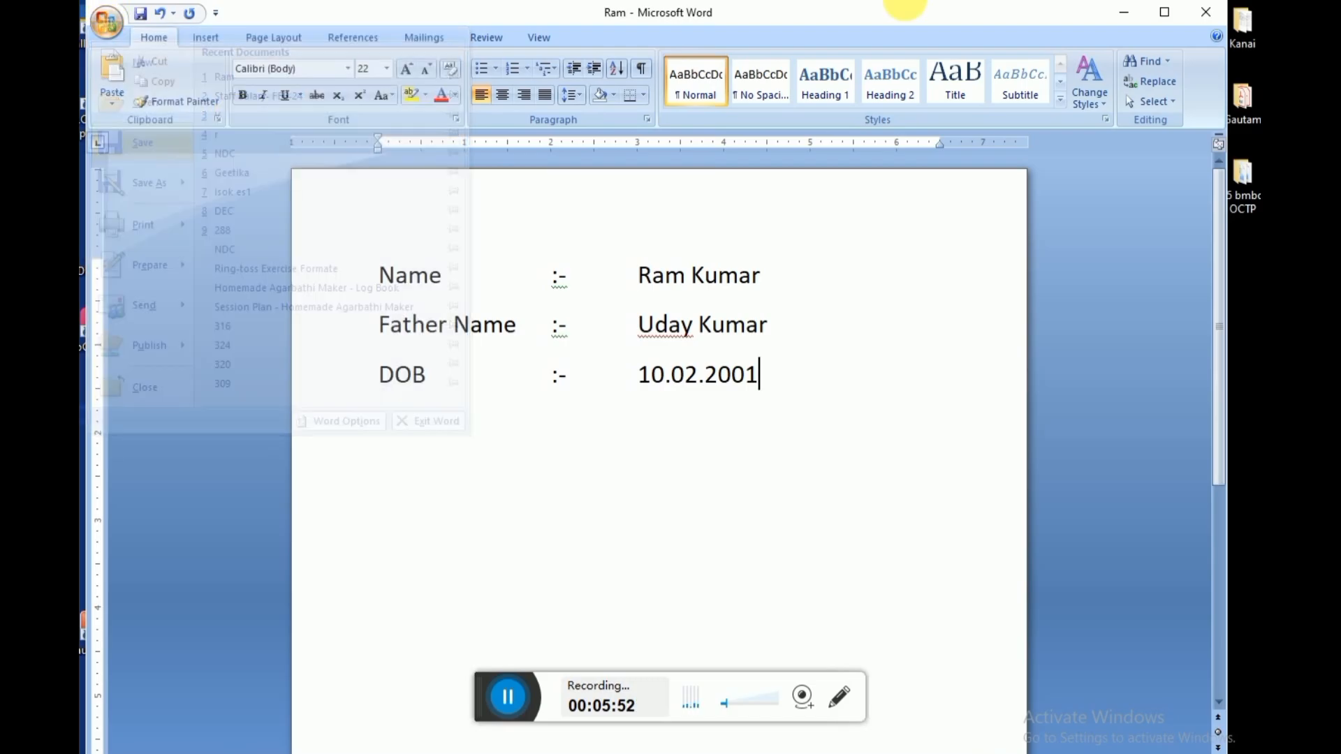
pyautogui.click(1204, 21)
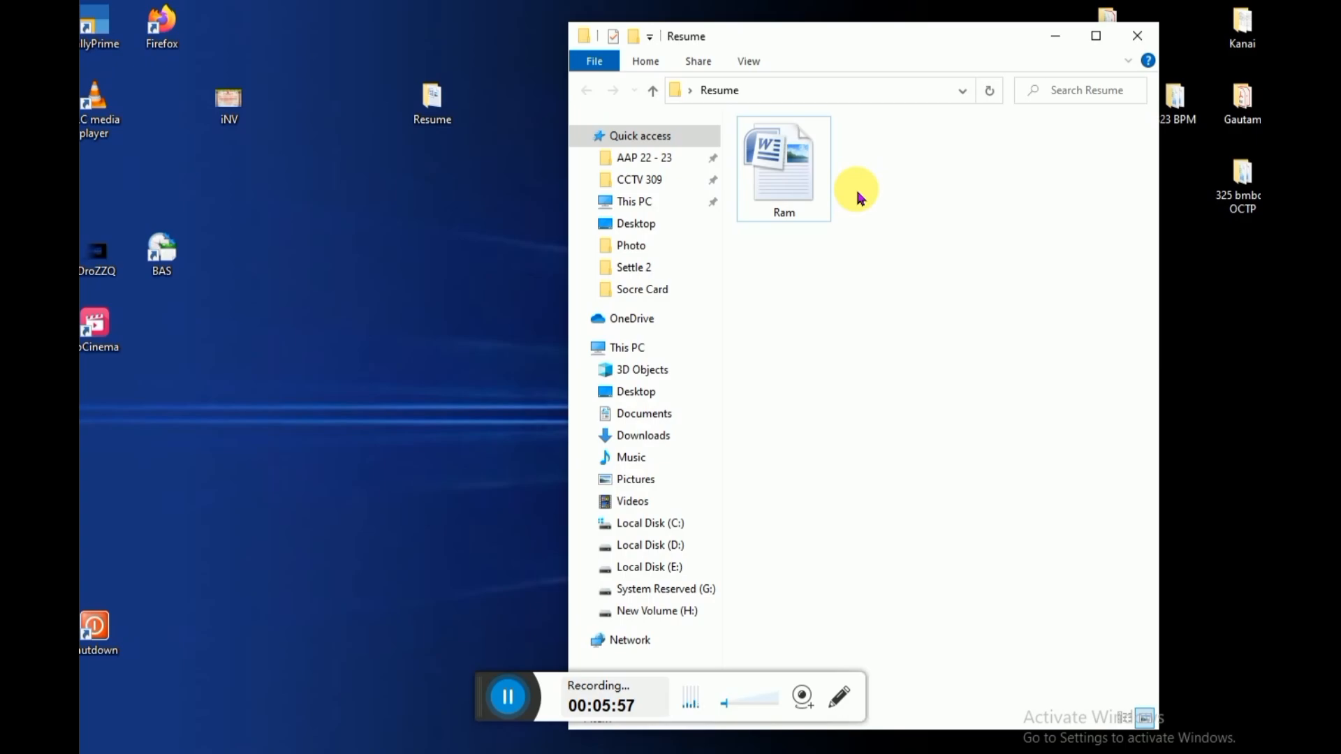
# Step: Reopen the document from the Resume folder and replace the first names in the Name and Father Name lines with different ones
pyautogui.doubleClick(793, 206)
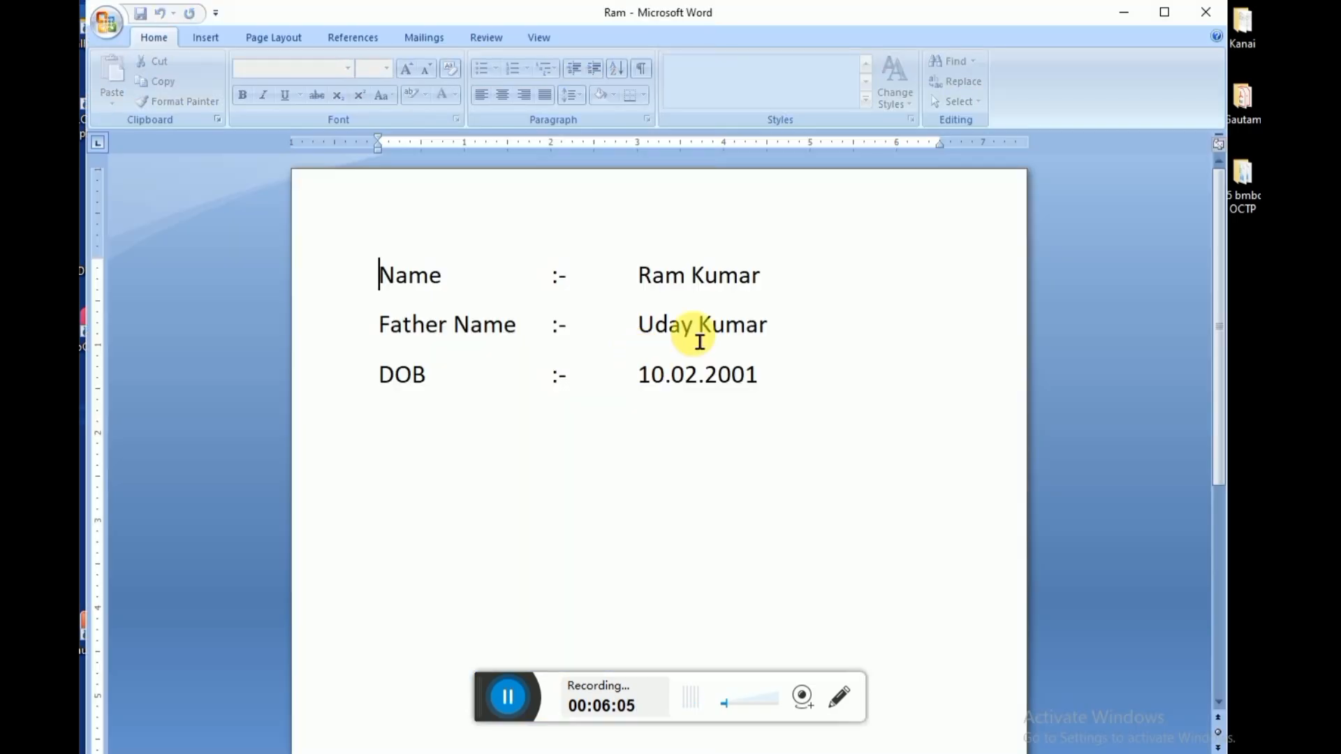
pyautogui.moveTo(637, 274); pyautogui.dragTo(695, 278)
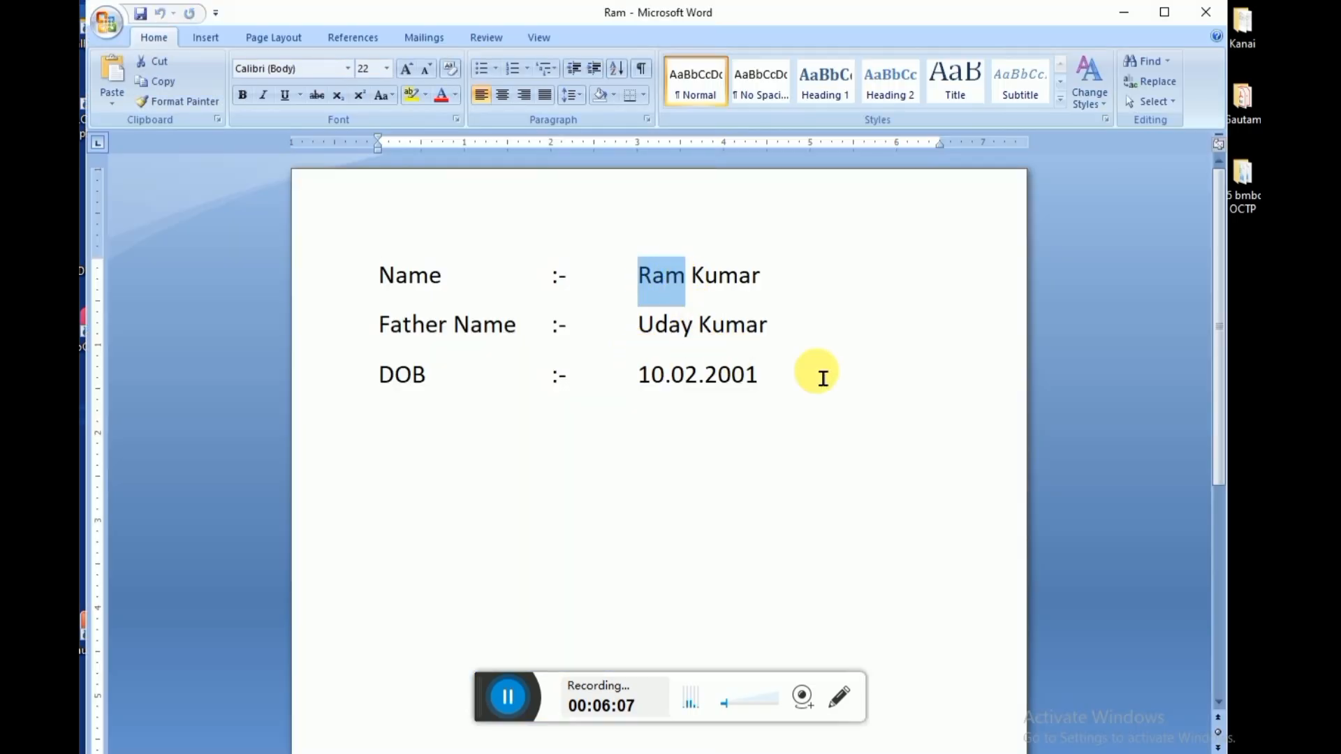
pyautogui.click(965, 413)
pyautogui.write('Mio')
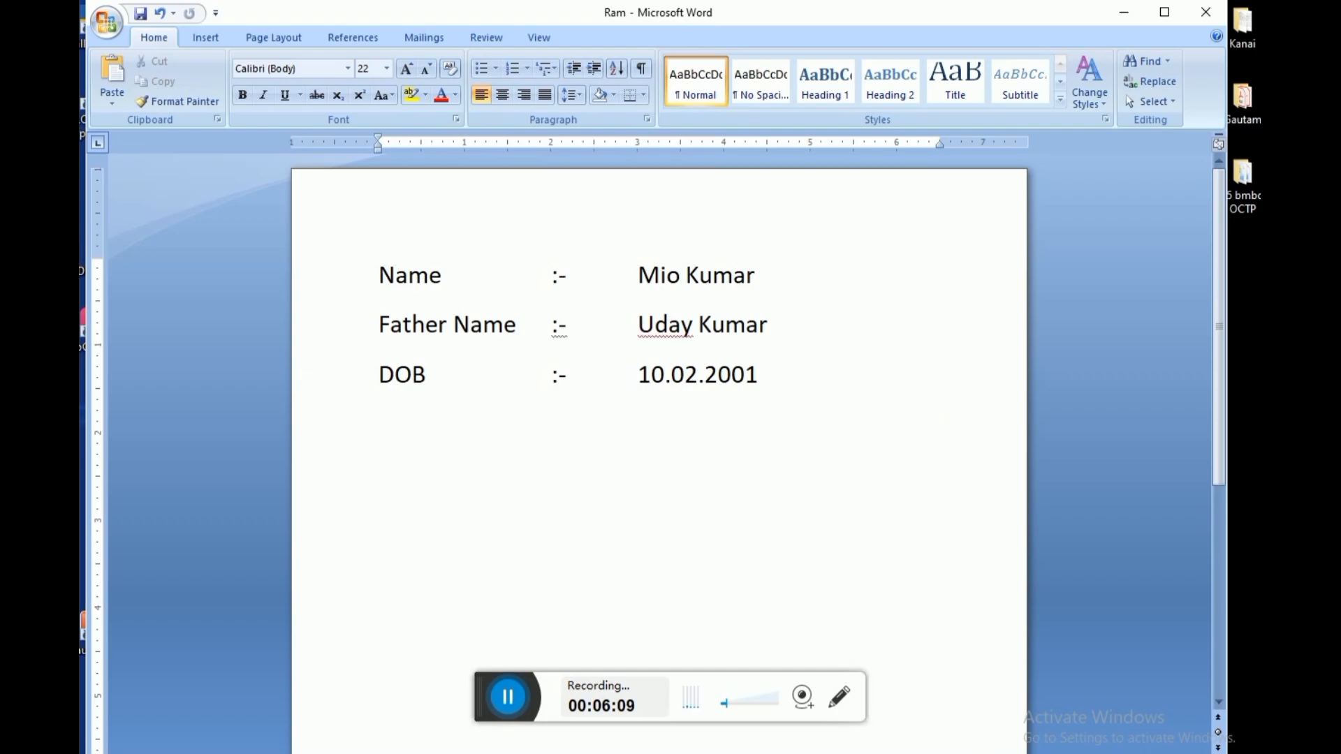
pyautogui.press('BackSpace')
pyautogui.press('BackSpace')
pyautogui.write('ohan')
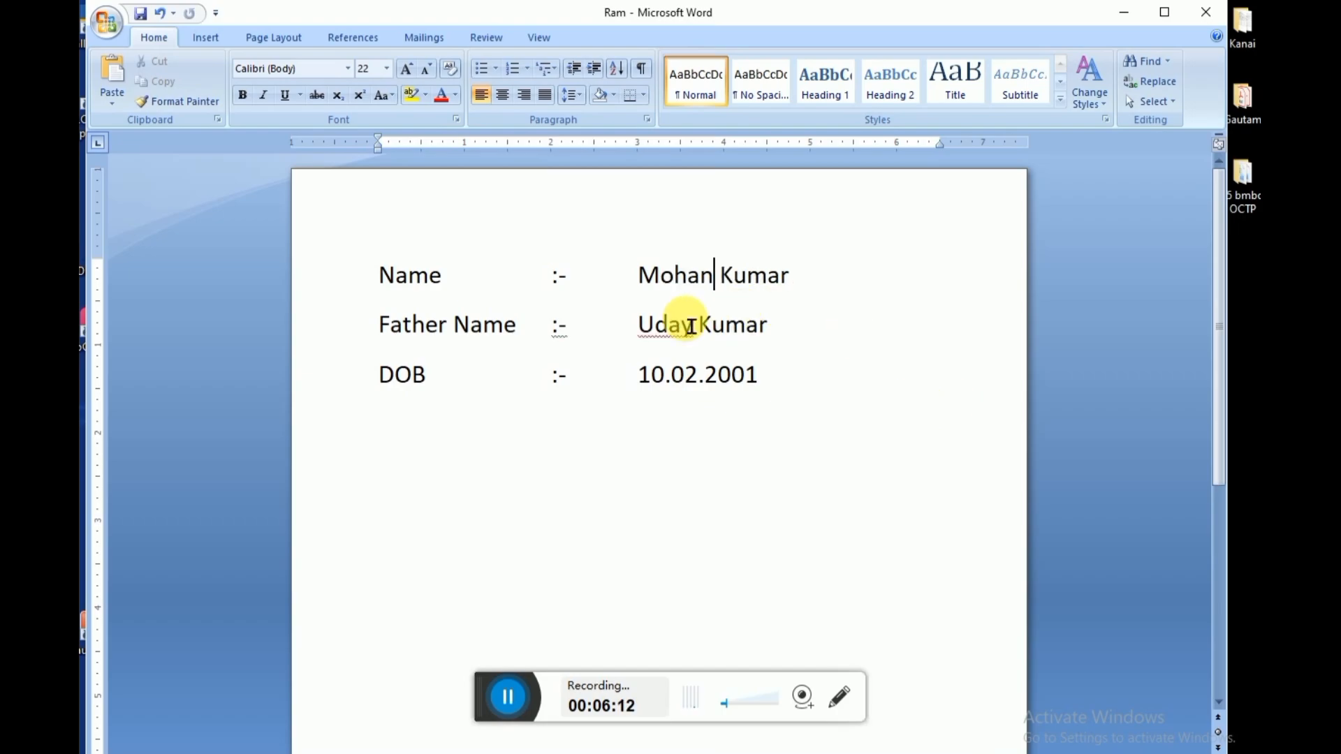
pyautogui.moveTo(638, 325); pyautogui.dragTo(706, 332)
pyautogui.write('Aman')
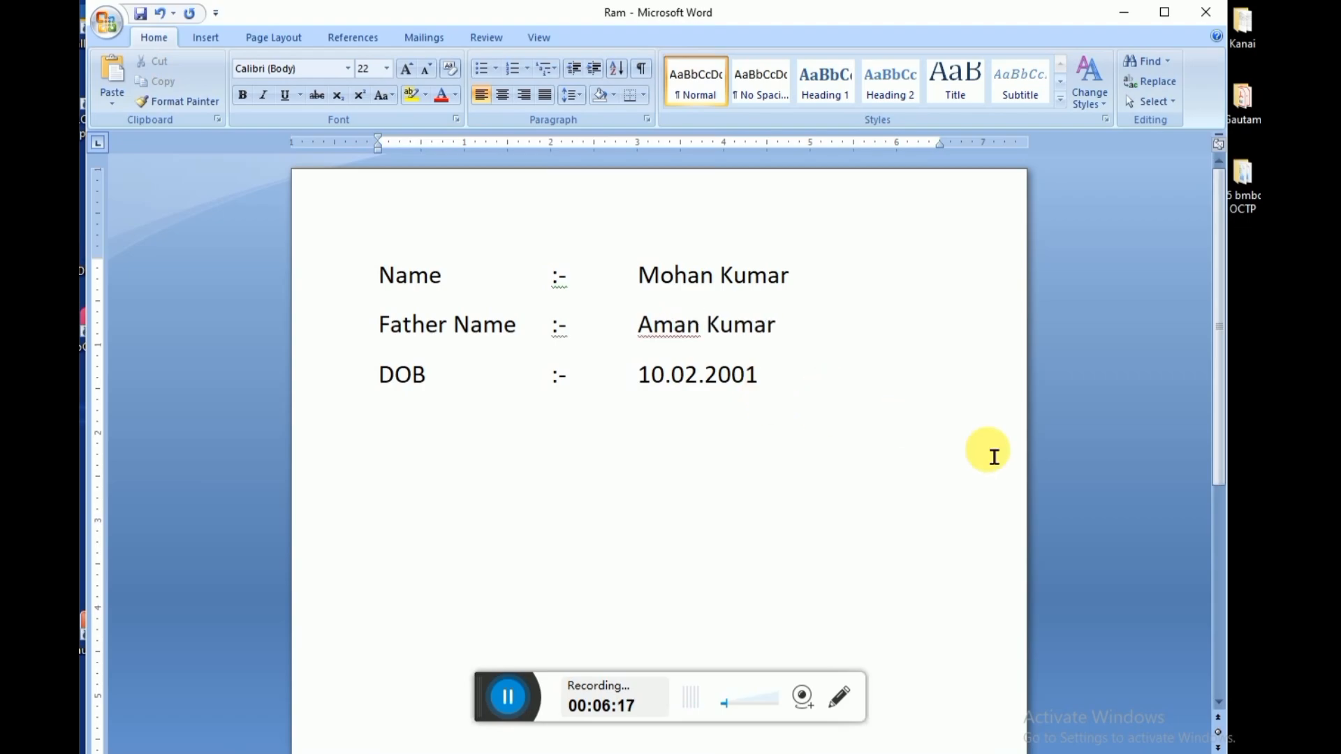
# Step: Replace the final digit of the birth year in the DOB line
pyautogui.press('BackSpace')
pyautogui.write('2')
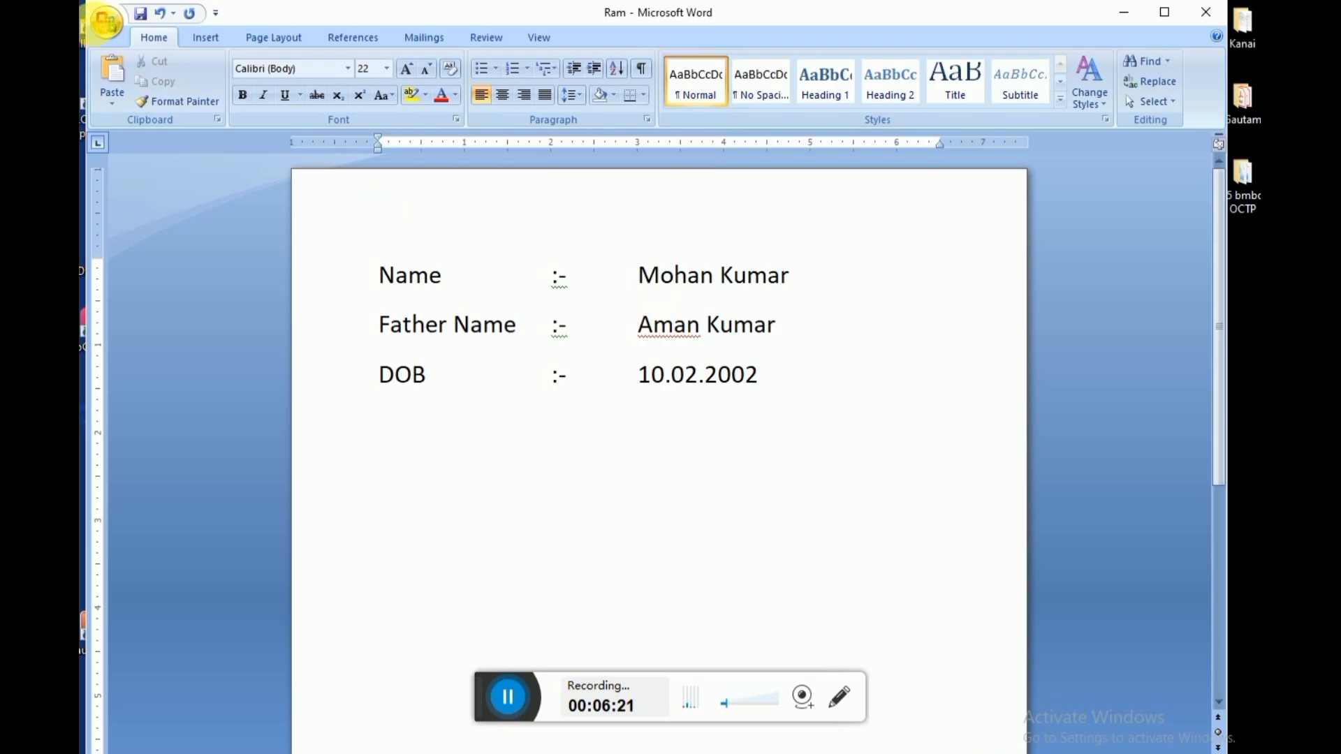
# Step: Use Save As to store the edited details as a separate Word document named with the new first name in the Resume folder, and close it
pyautogui.click(106, 23)
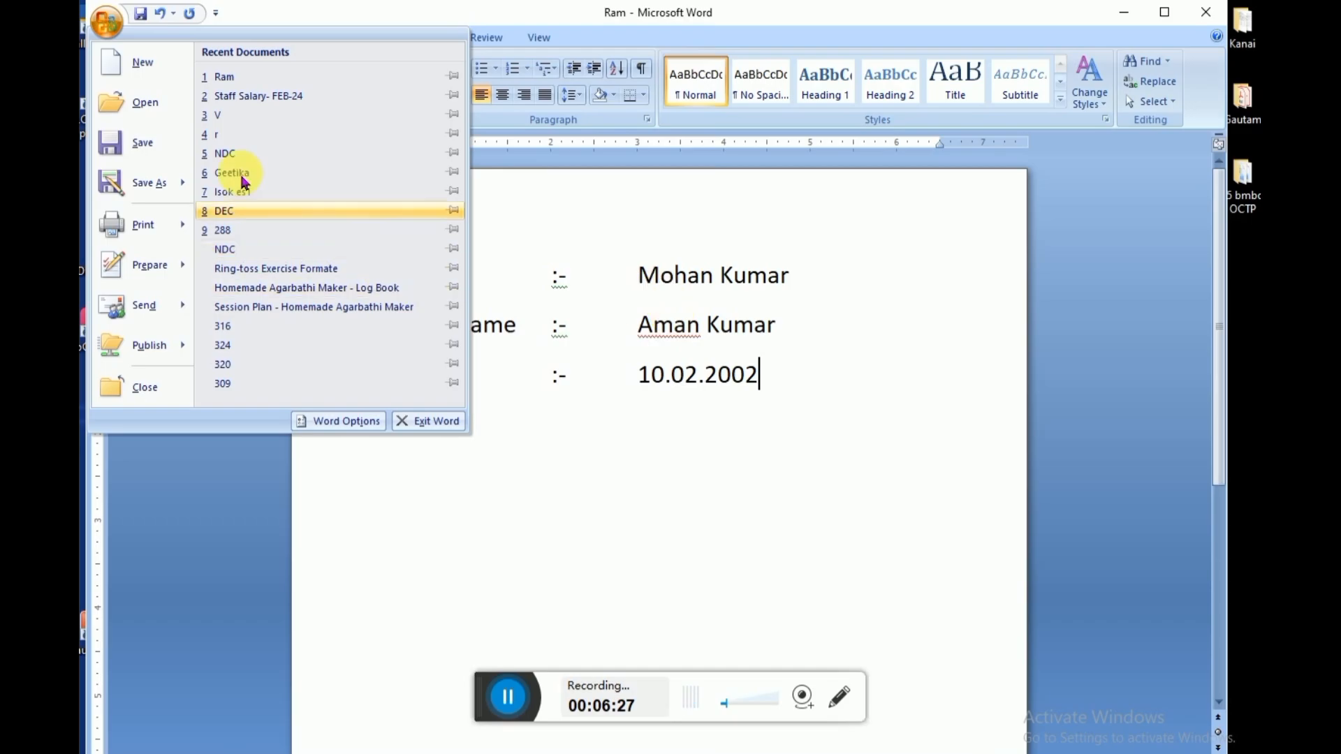
pyautogui.moveTo(125, 173)
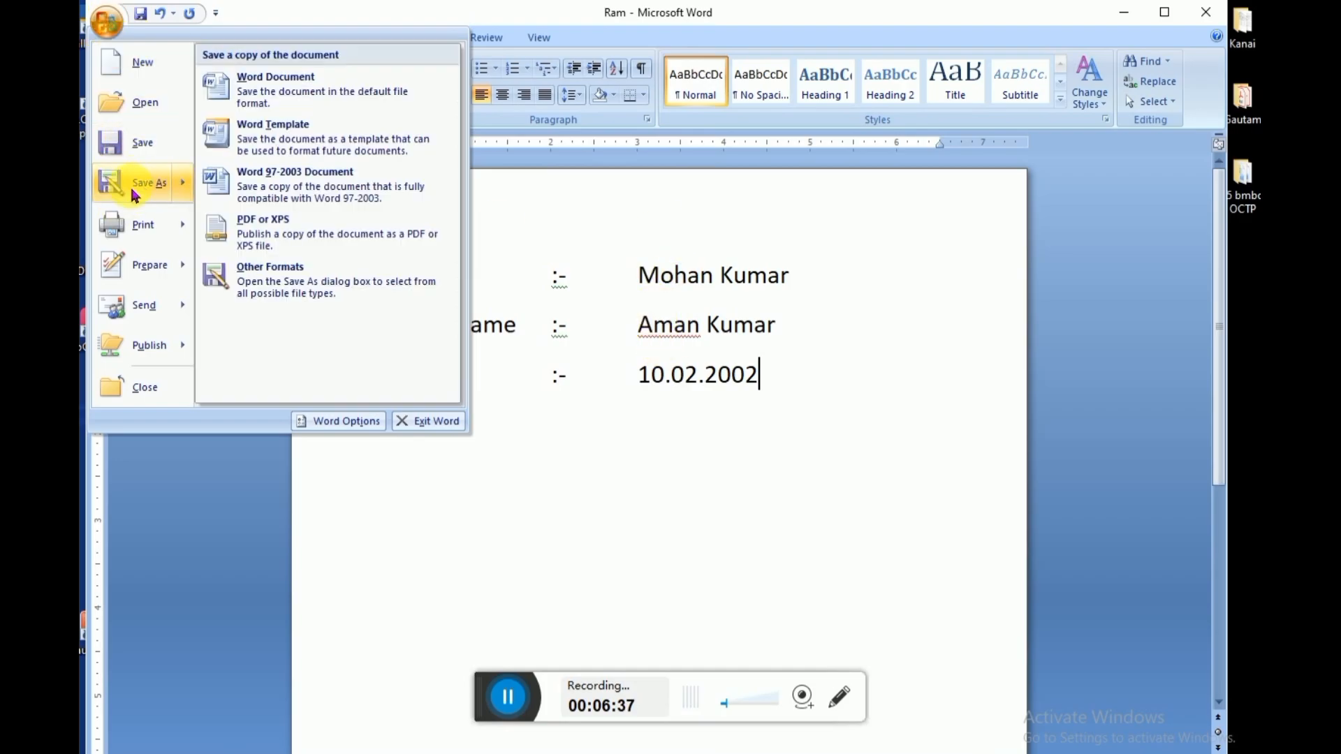
pyautogui.click(796, 457)
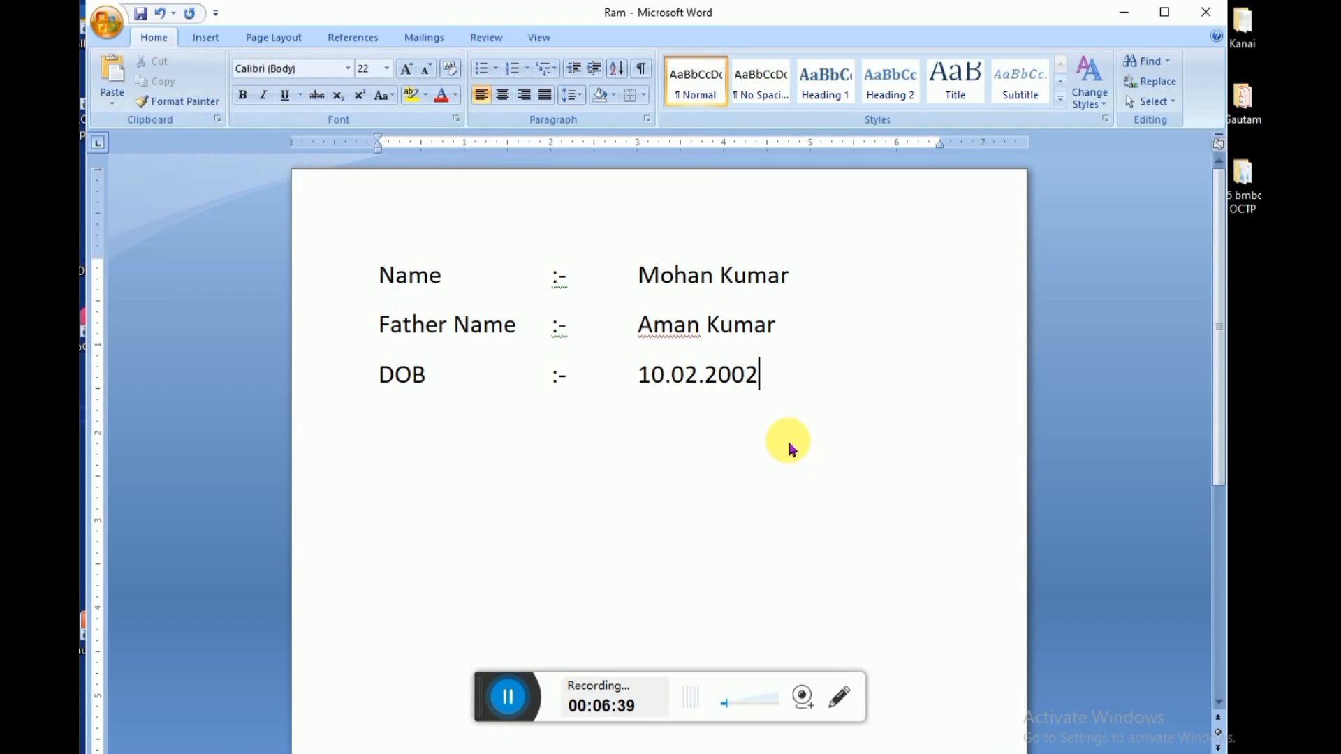
pyautogui.press('F12')
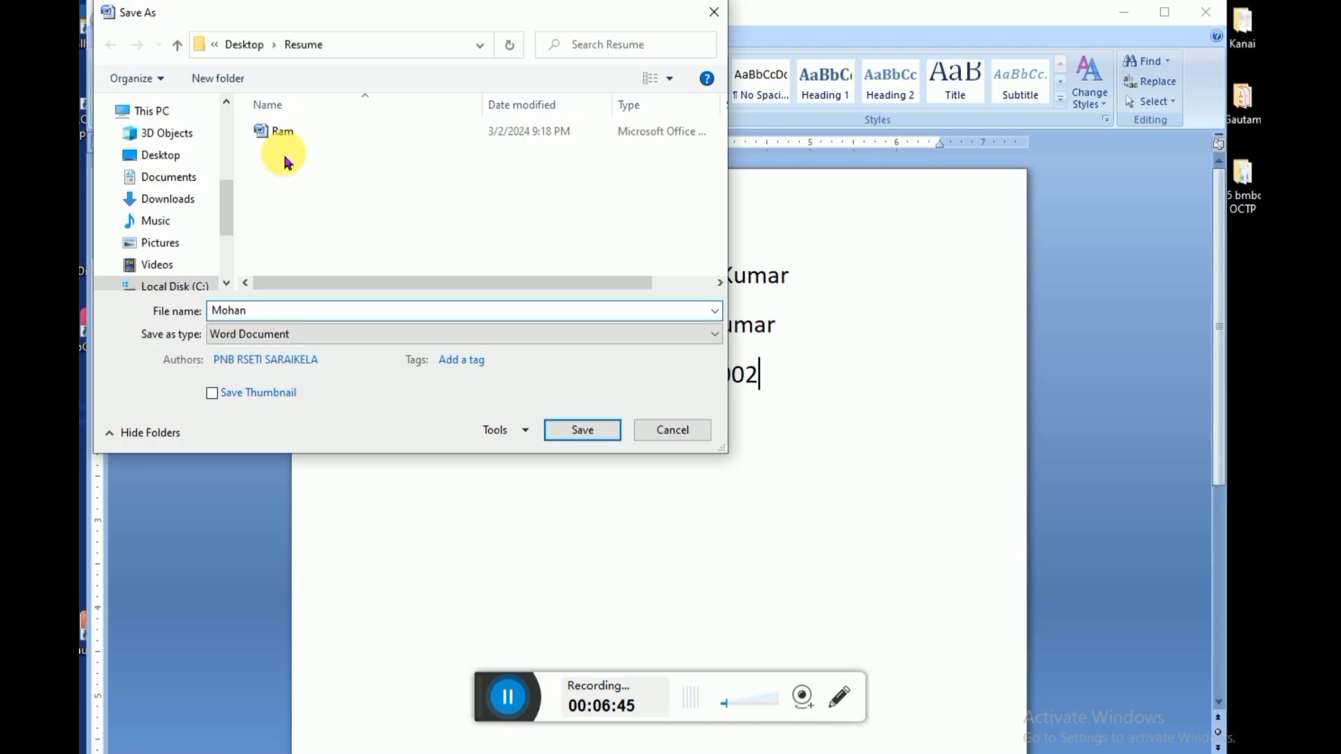
pyautogui.click(582, 430)
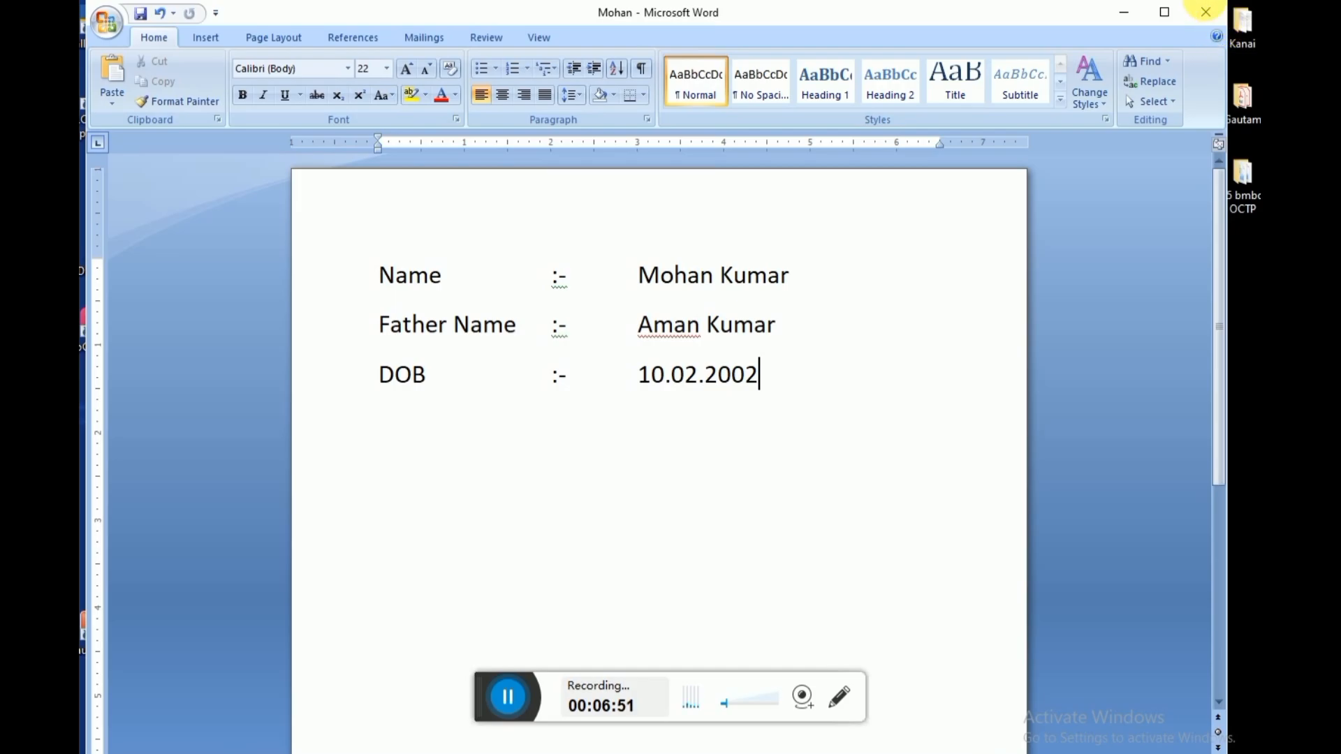
pyautogui.click(1201, 32)
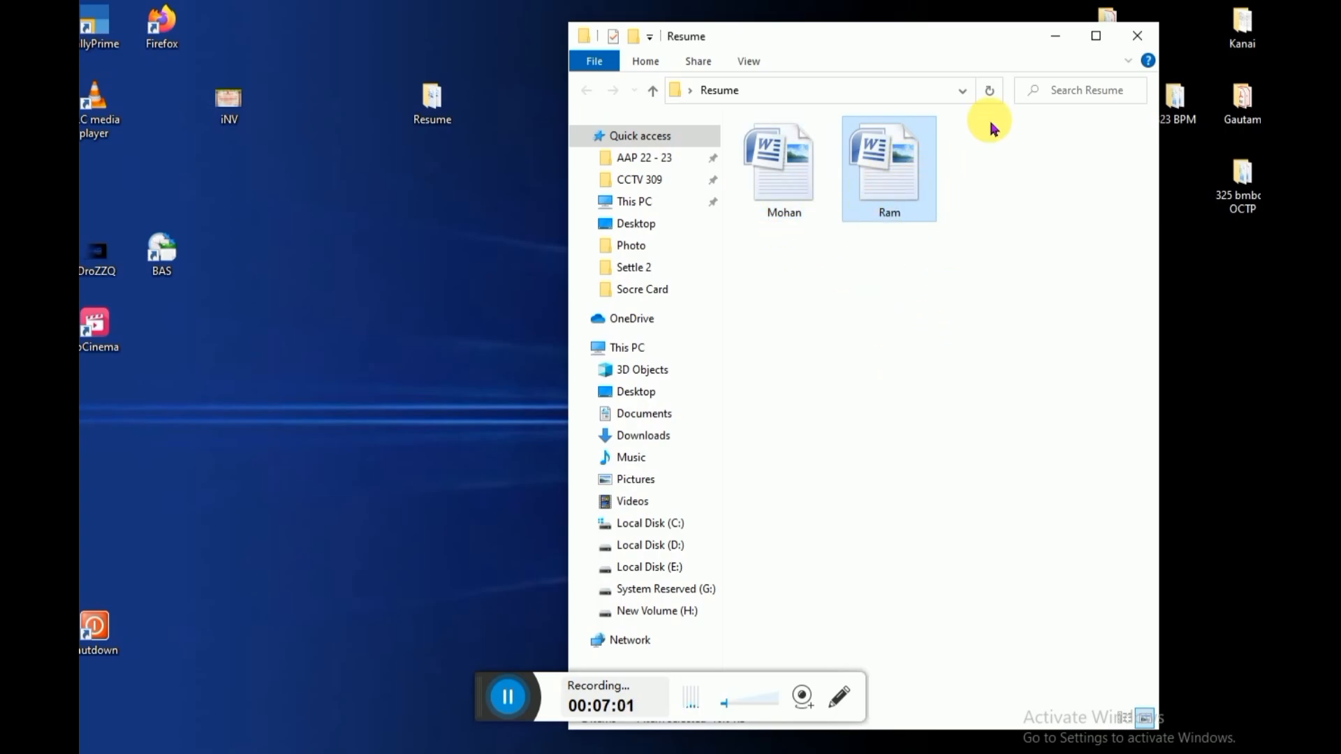
# Step: Open the original document and its new copy from the Resume folder to compare the details in both
pyautogui.doubleClick(915, 187)
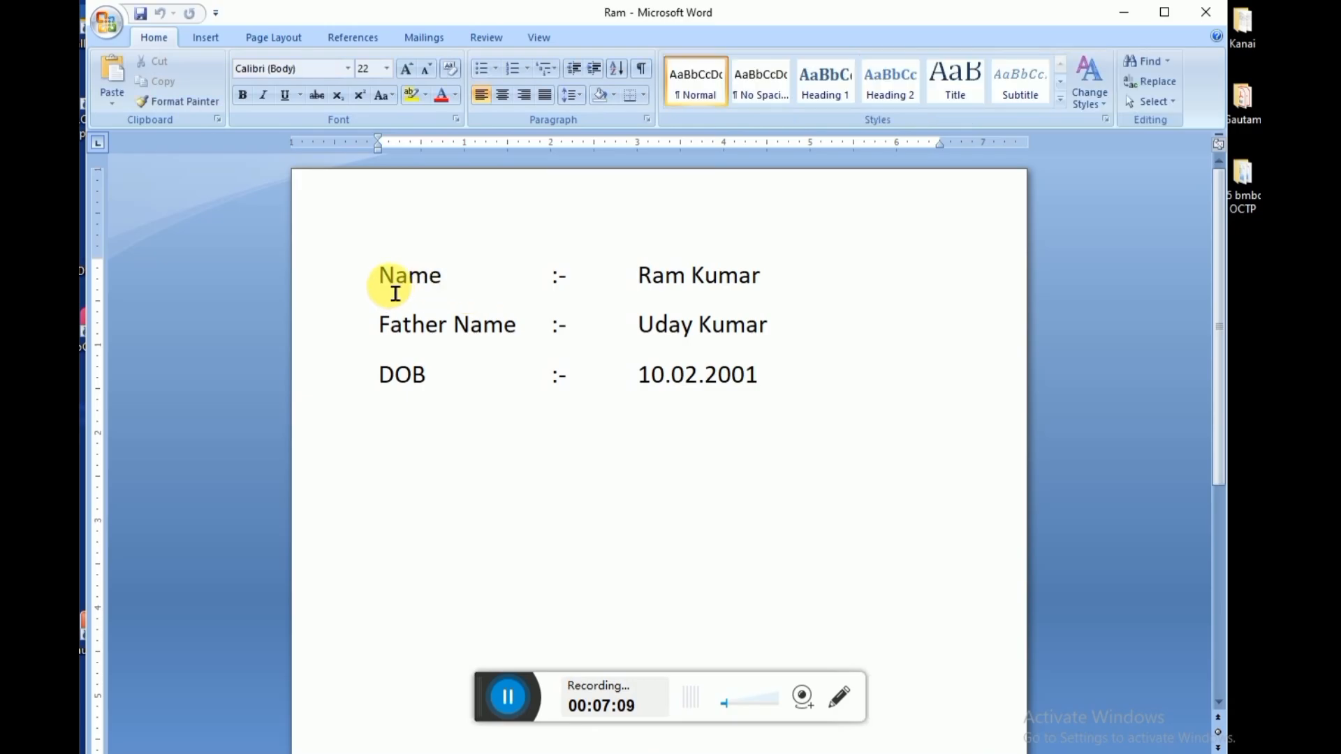
pyautogui.moveTo(389, 287); pyautogui.dragTo(801, 412)
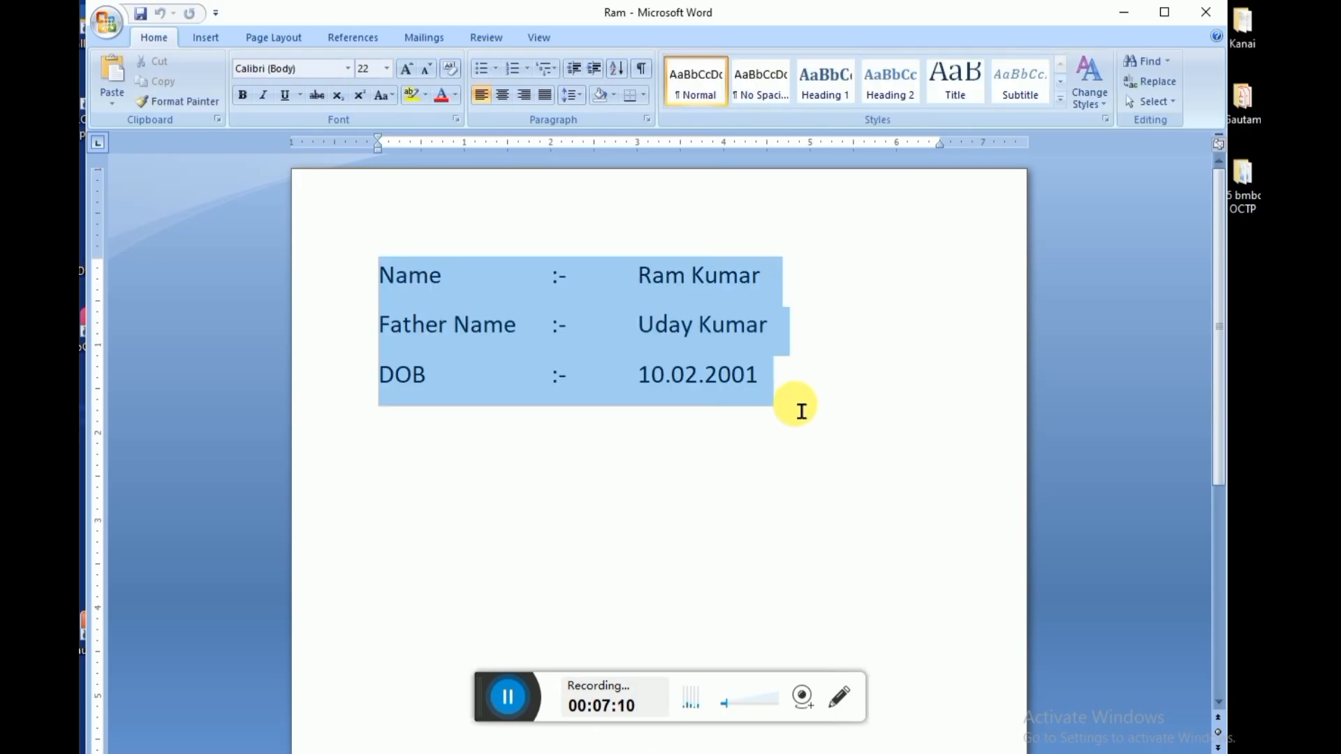
pyautogui.click(1124, 12)
pyautogui.doubleClick(787, 206)
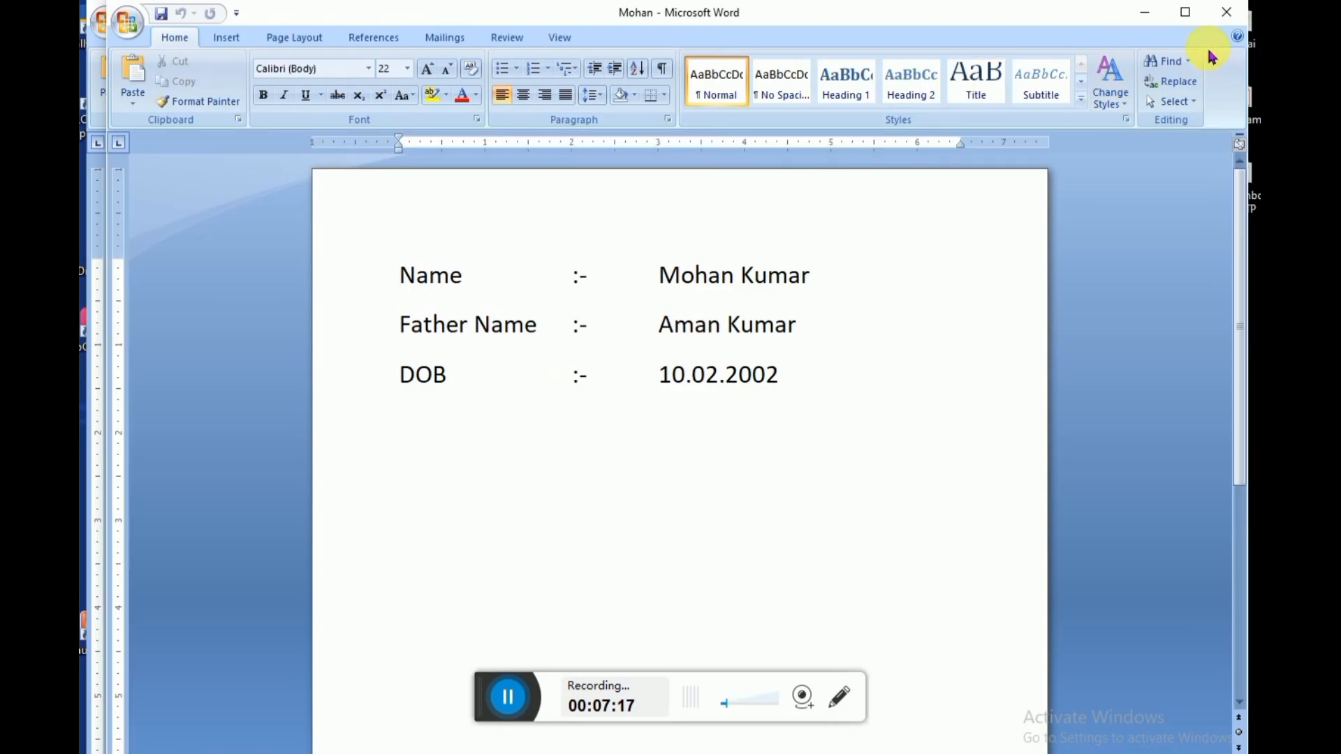
pyautogui.click(1143, 19)
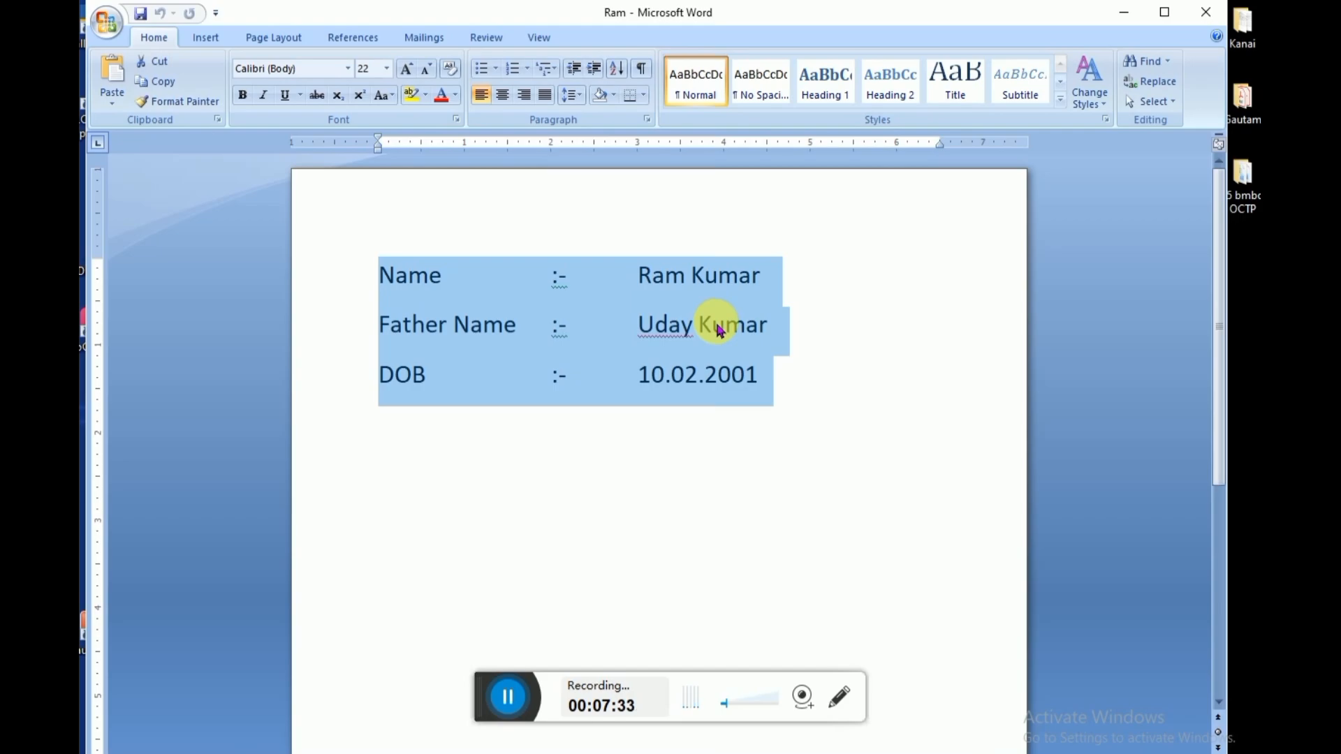
# Step: Highlight the three detail lines in the original document and review its Save and Save As commands
pyautogui.click(401, 278)
pyautogui.doubleClick(401, 278)
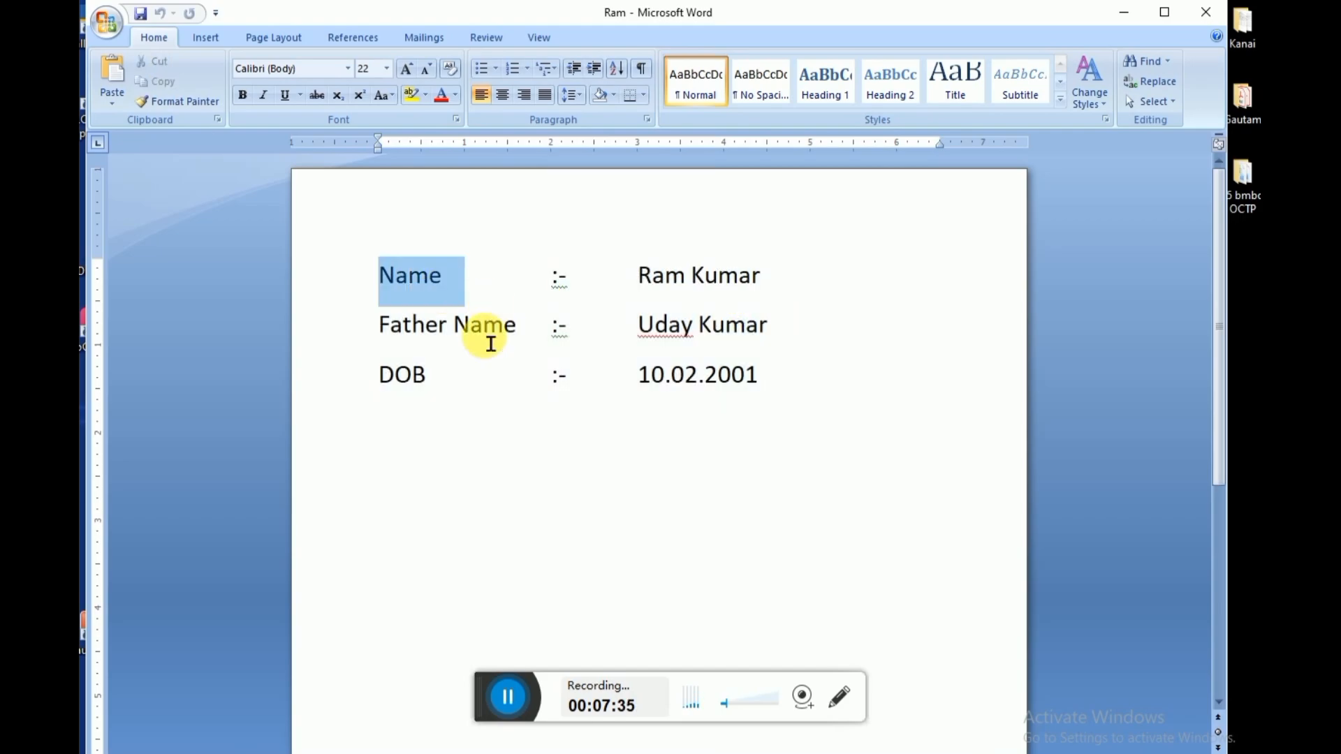
pyautogui.keyDown('shift'); pyautogui.click(536, 395); pyautogui.keyUp('shift')
pyautogui.moveTo(537, 396); pyautogui.dragTo(596, 396)
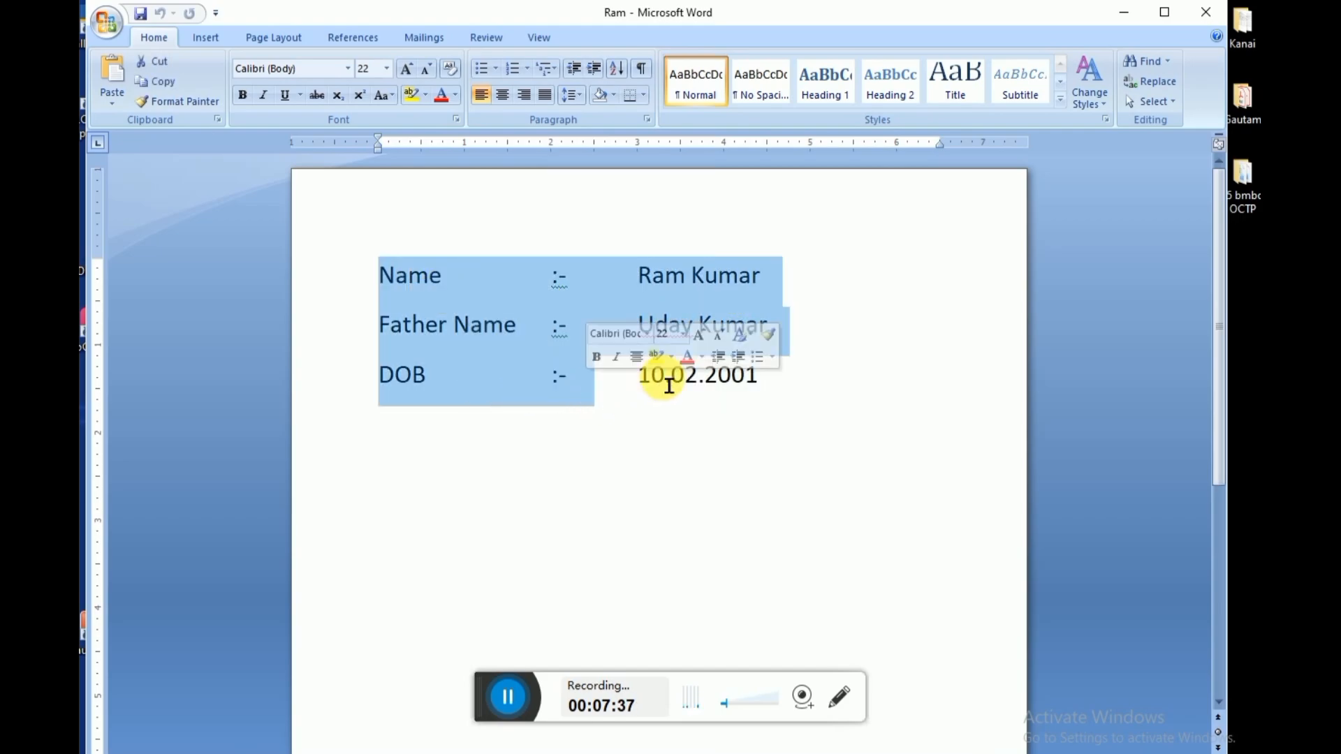
pyautogui.click(697, 404)
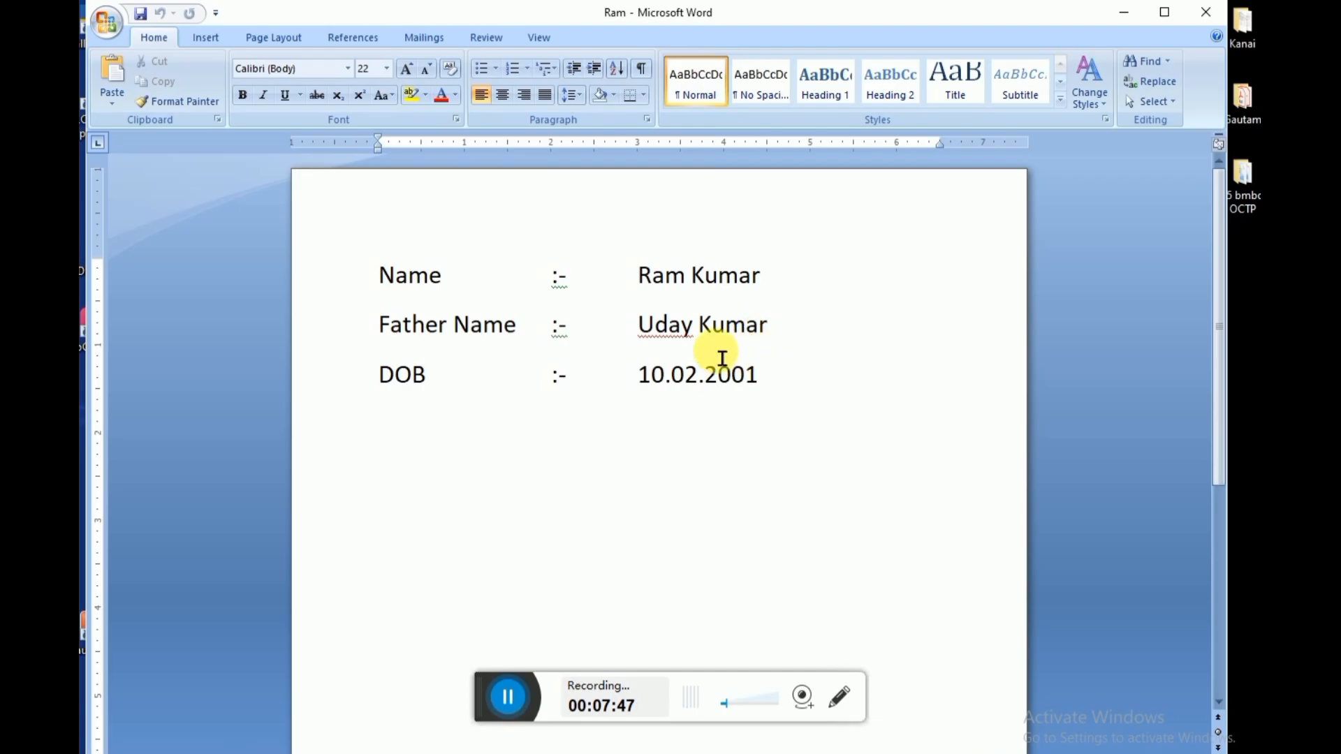
pyautogui.click(106, 34)
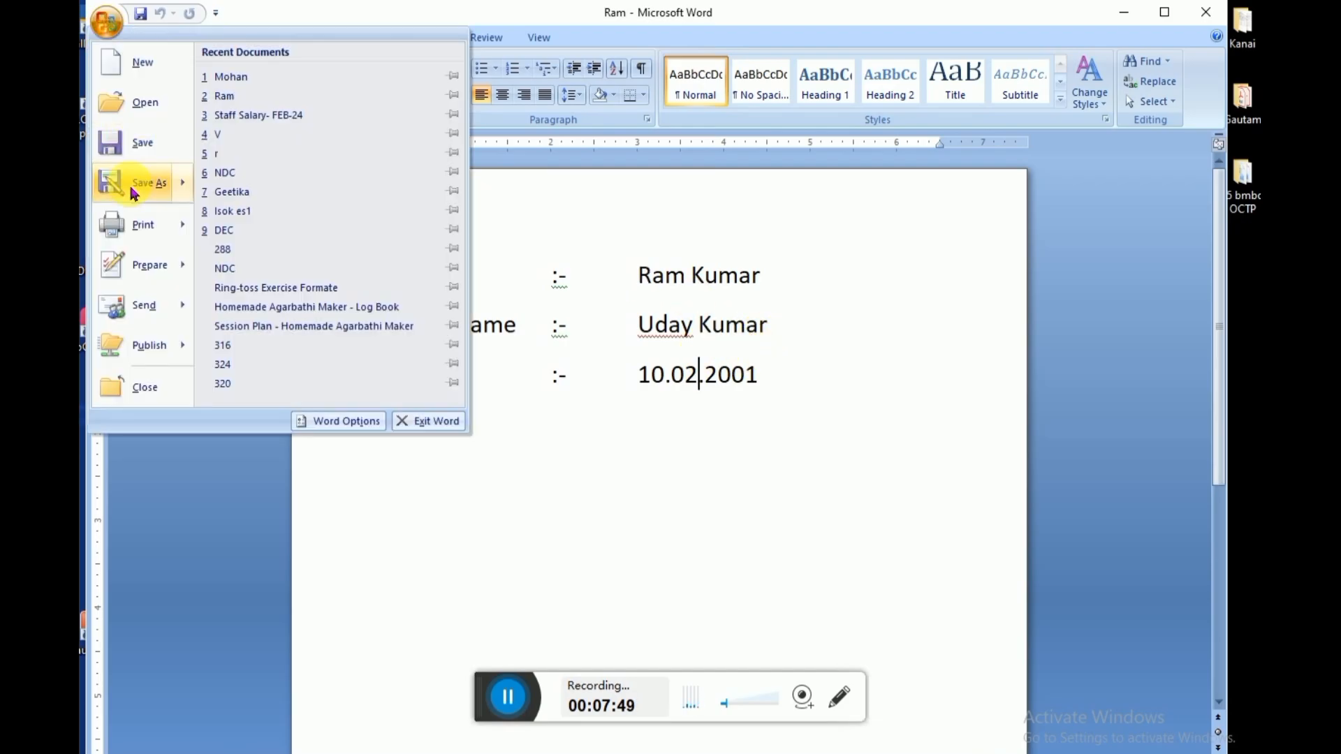
pyautogui.moveTo(149, 199)
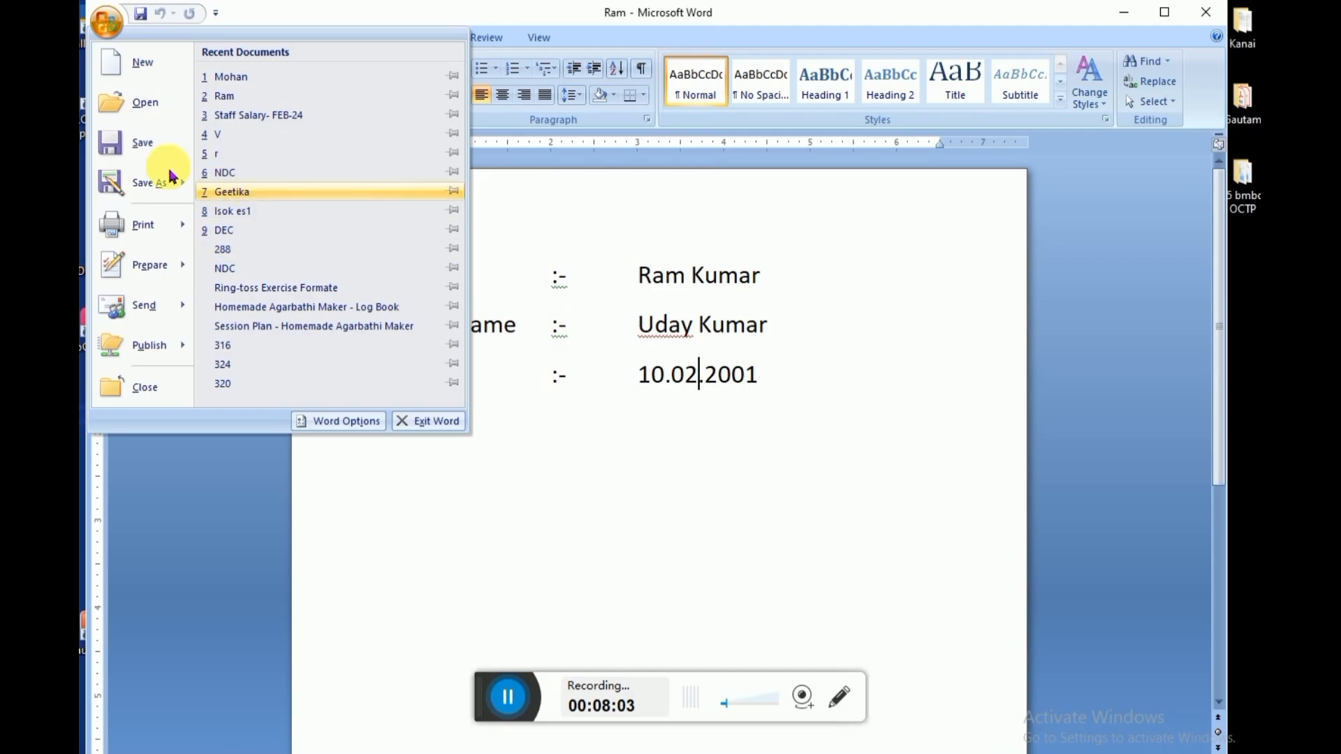
pyautogui.click(649, 356)
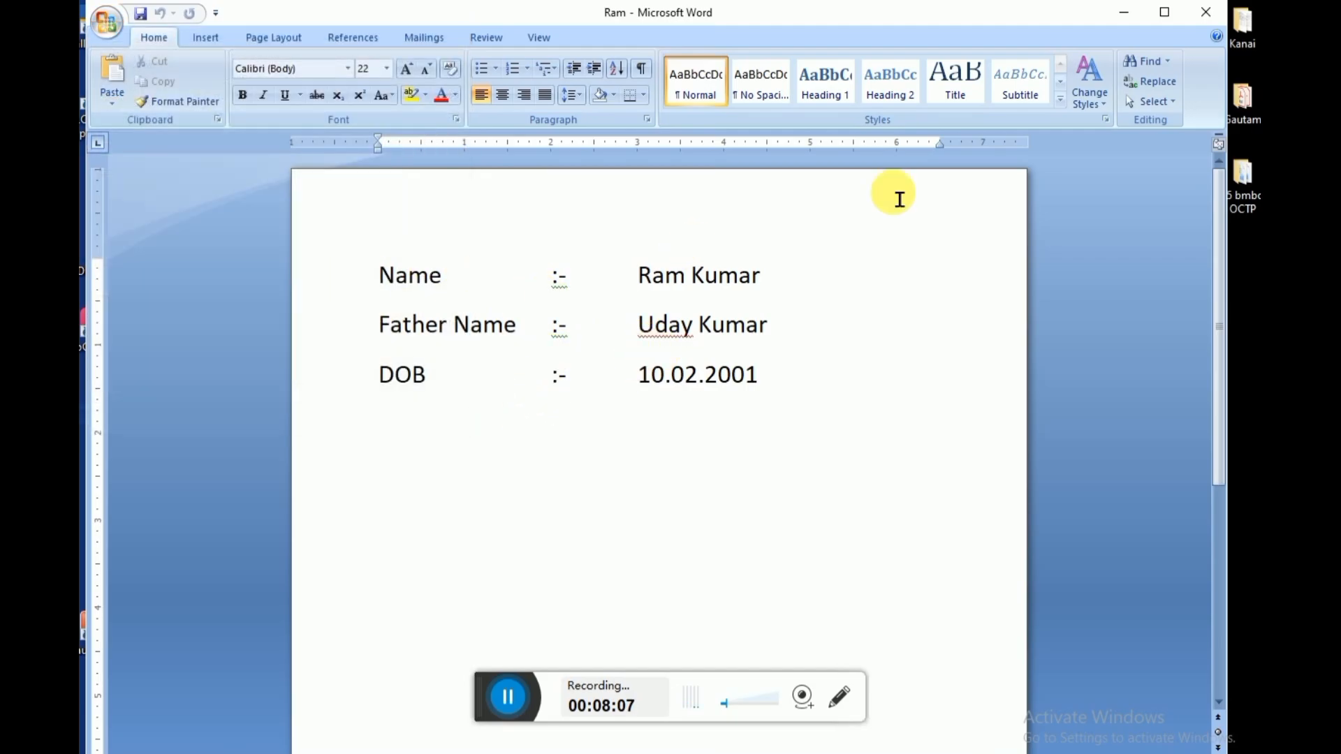
# Step: Switch to the Resume folder and check the contents of the separately saved copy again
pyautogui.click(1151, 38)
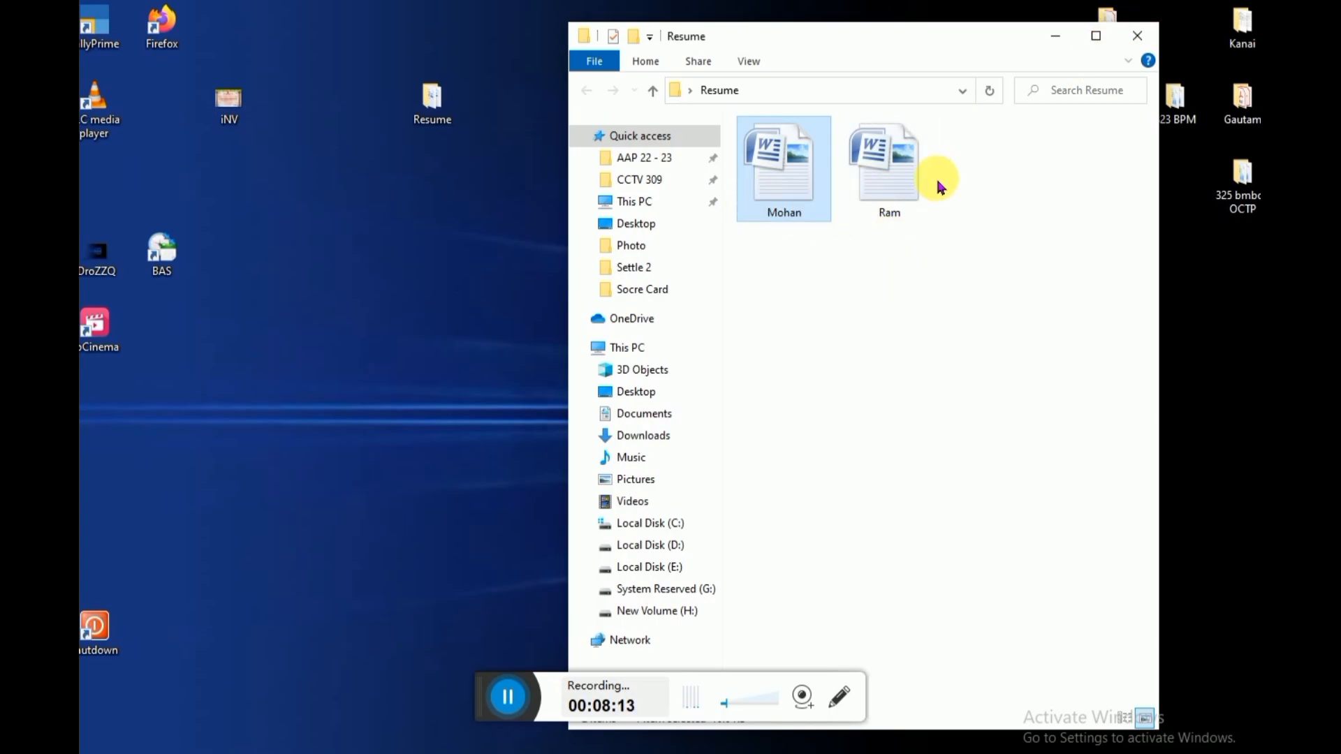
pyautogui.doubleClick(812, 187)
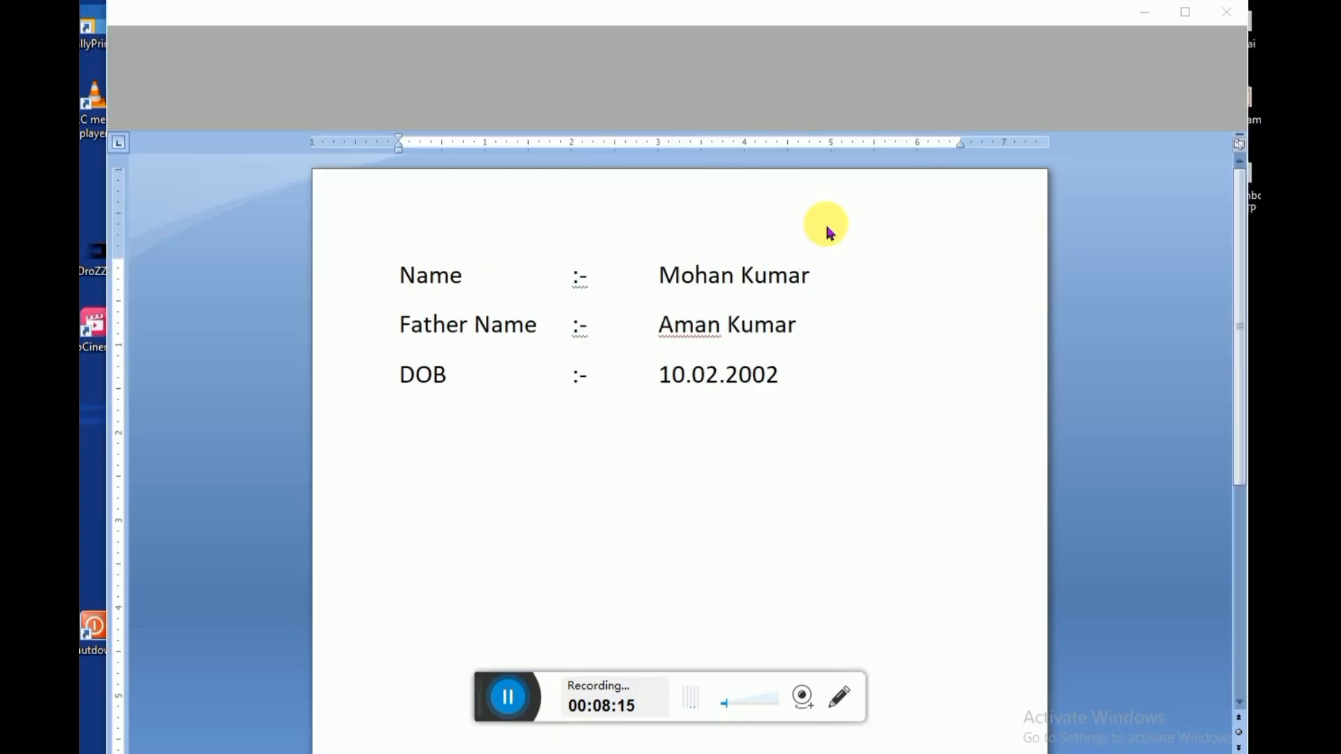
pyautogui.click(1150, 14)
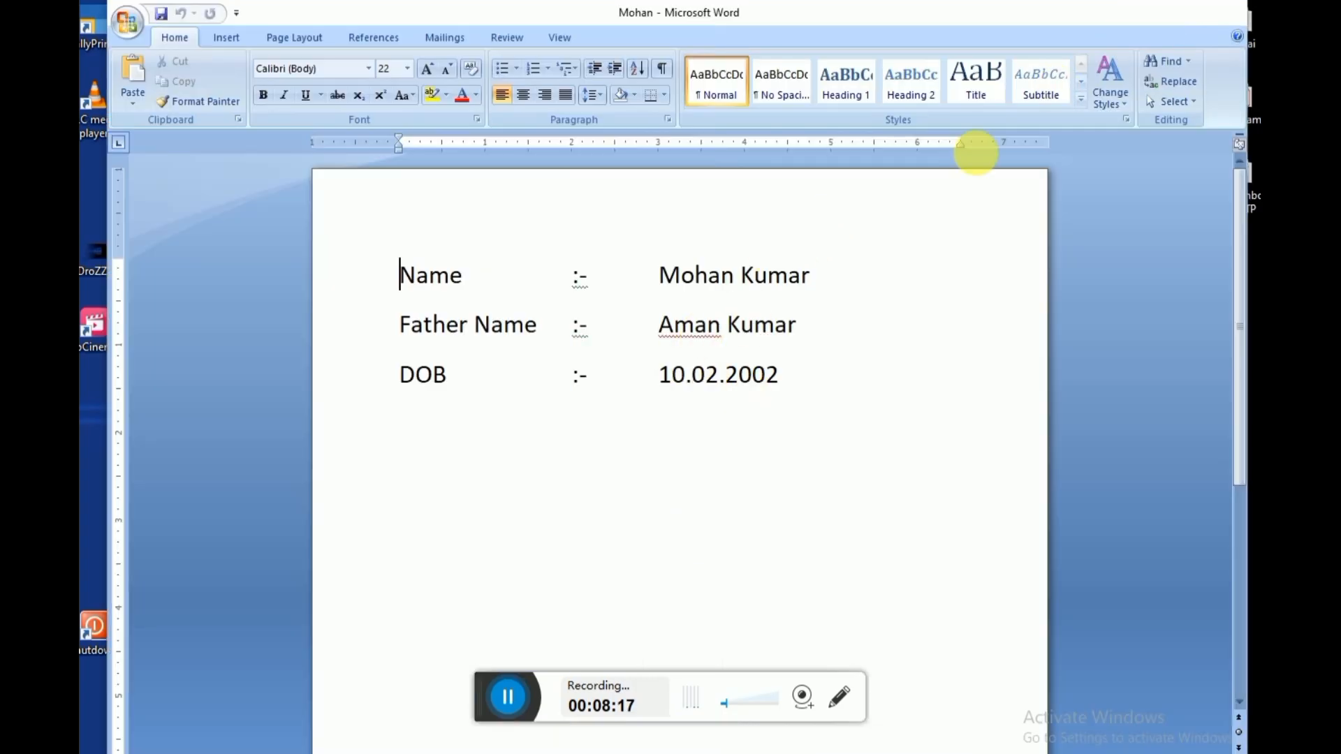
# Step: Bring back the original document and use Save As to create another Word document under a different first name in the Resume folder
pyautogui.doubleClick(889, 178)
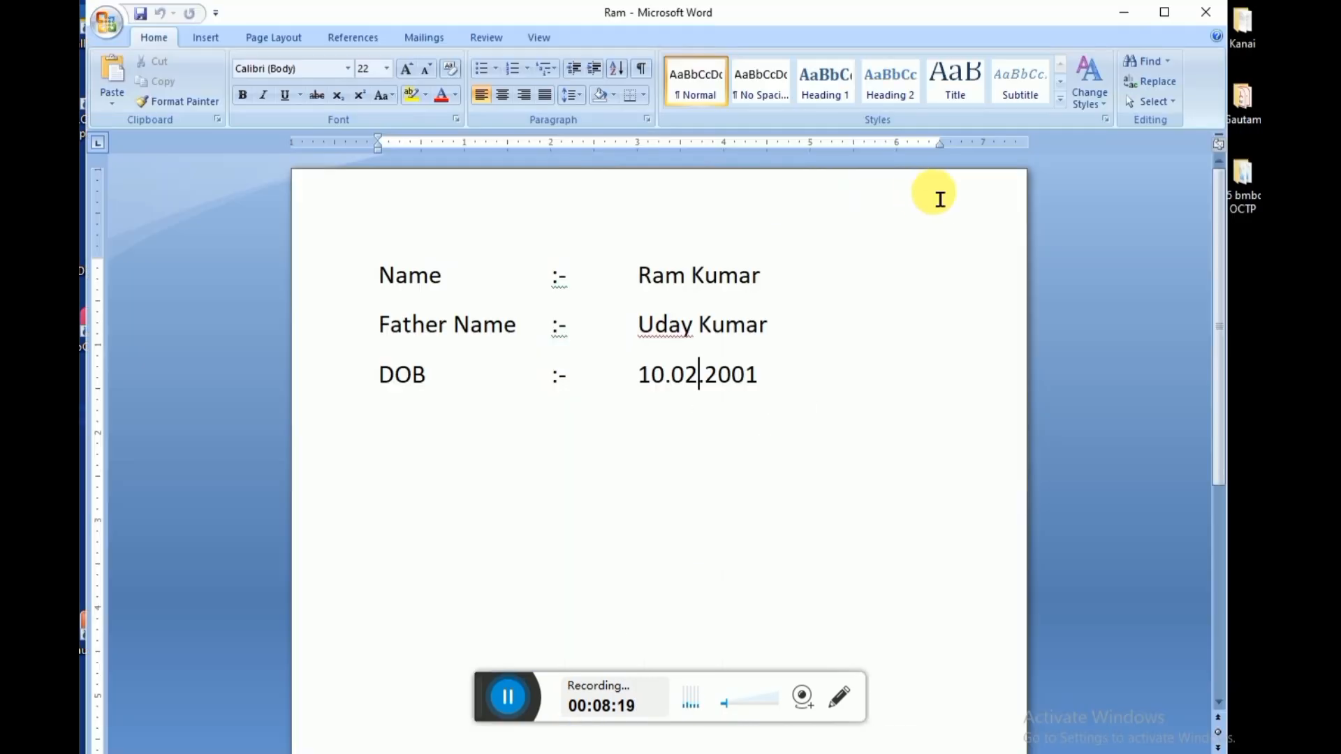
pyautogui.click(104, 20)
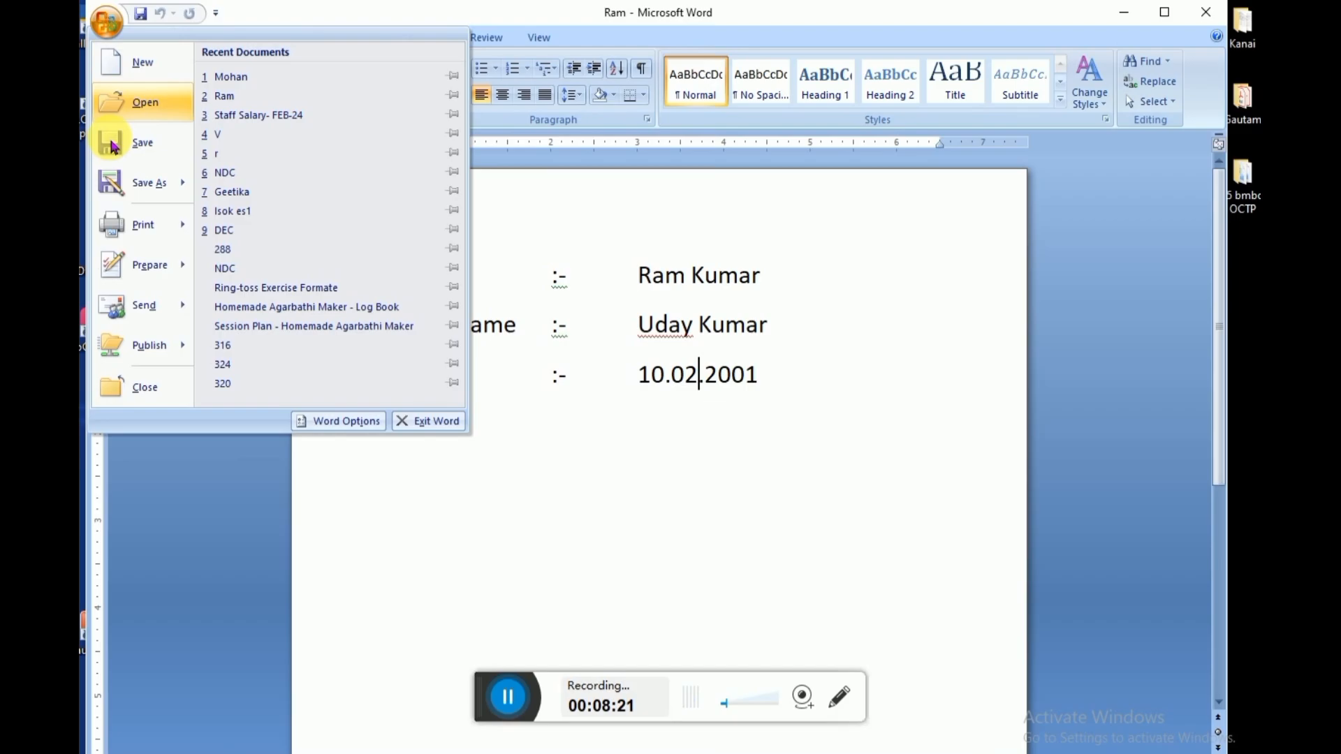
pyautogui.click(133, 180)
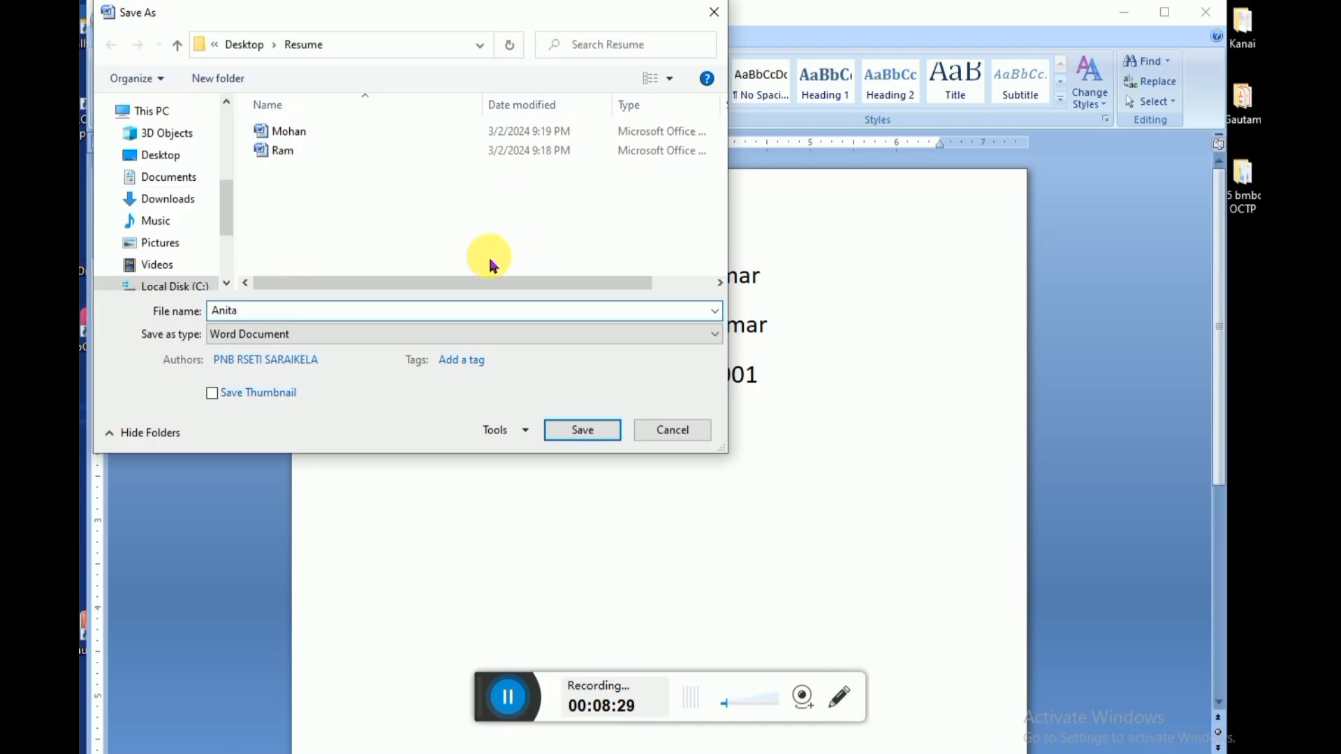
pyautogui.click(579, 434)
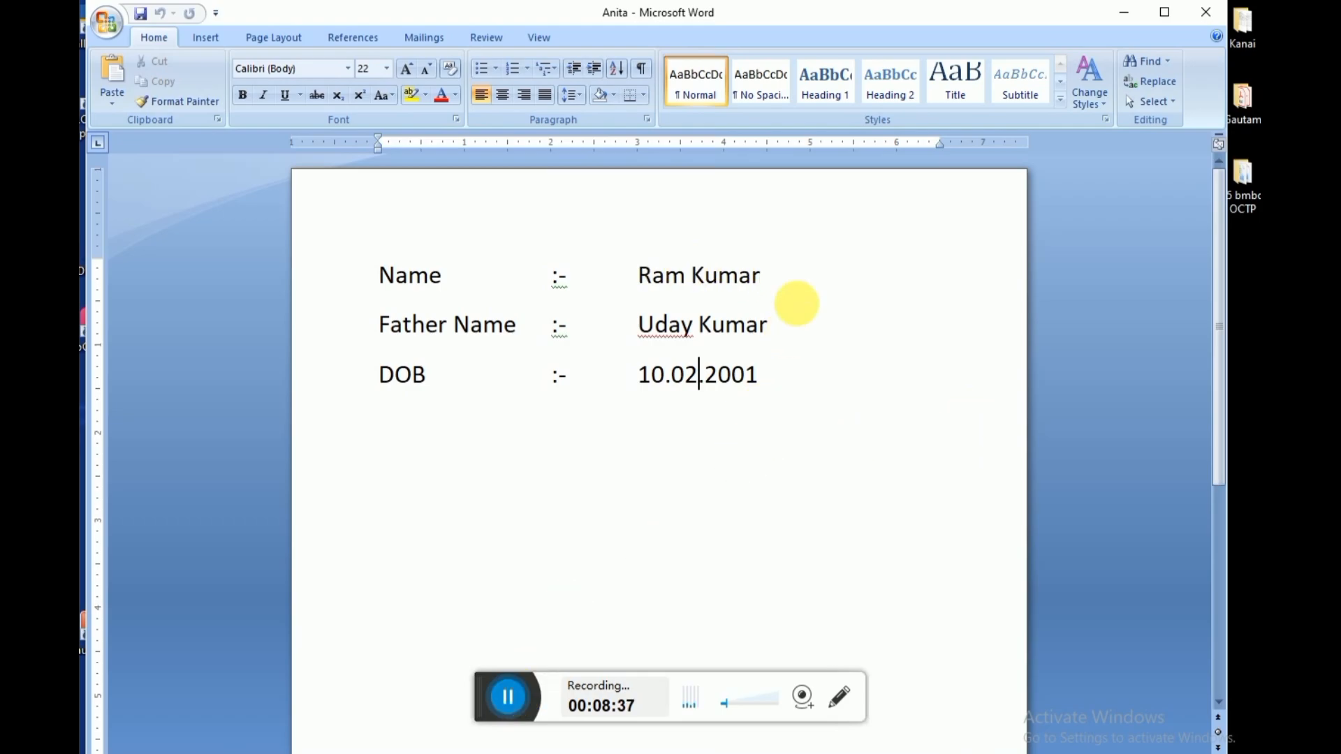
# Step: Replace the full name in the Name line of the newest copy, save it to its existing file, and close it
pyautogui.moveTo(771, 279); pyautogui.dragTo(658, 265)
pyautogui.write('Anit')
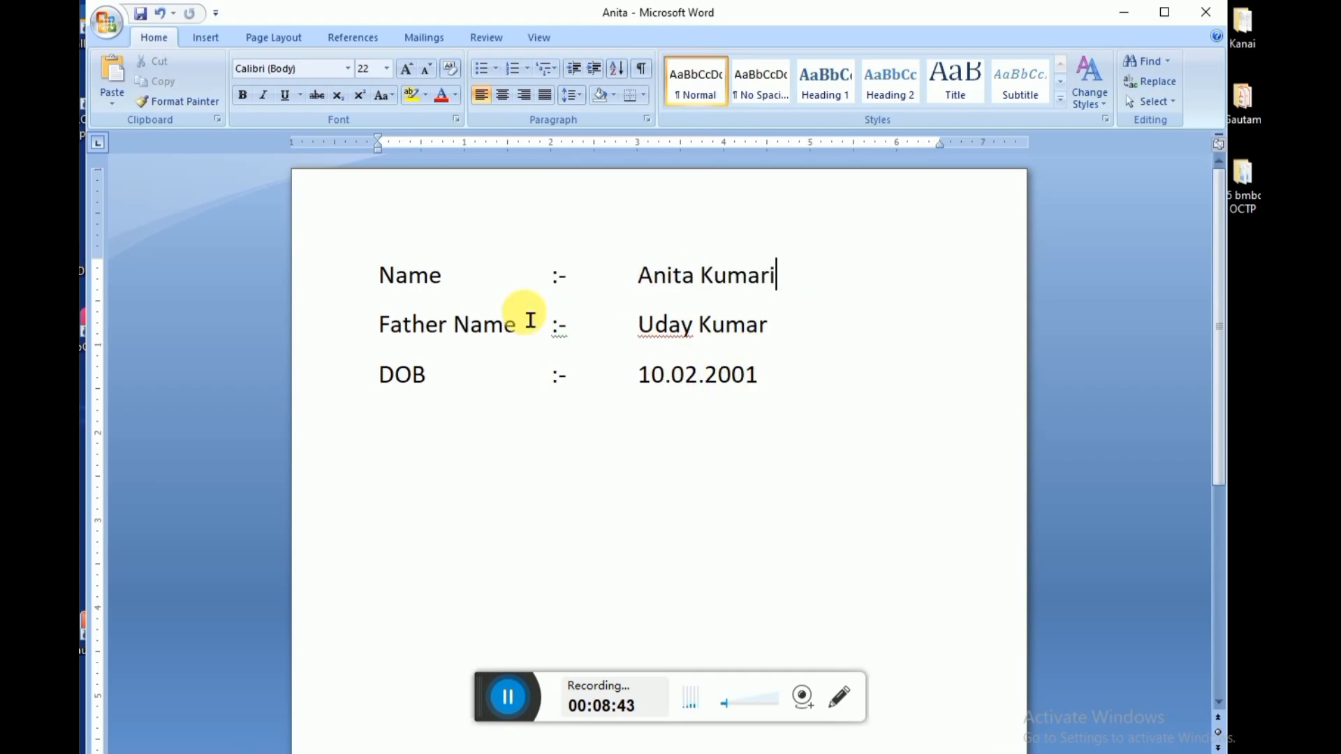
pyautogui.click(109, 19)
pyautogui.click(141, 140)
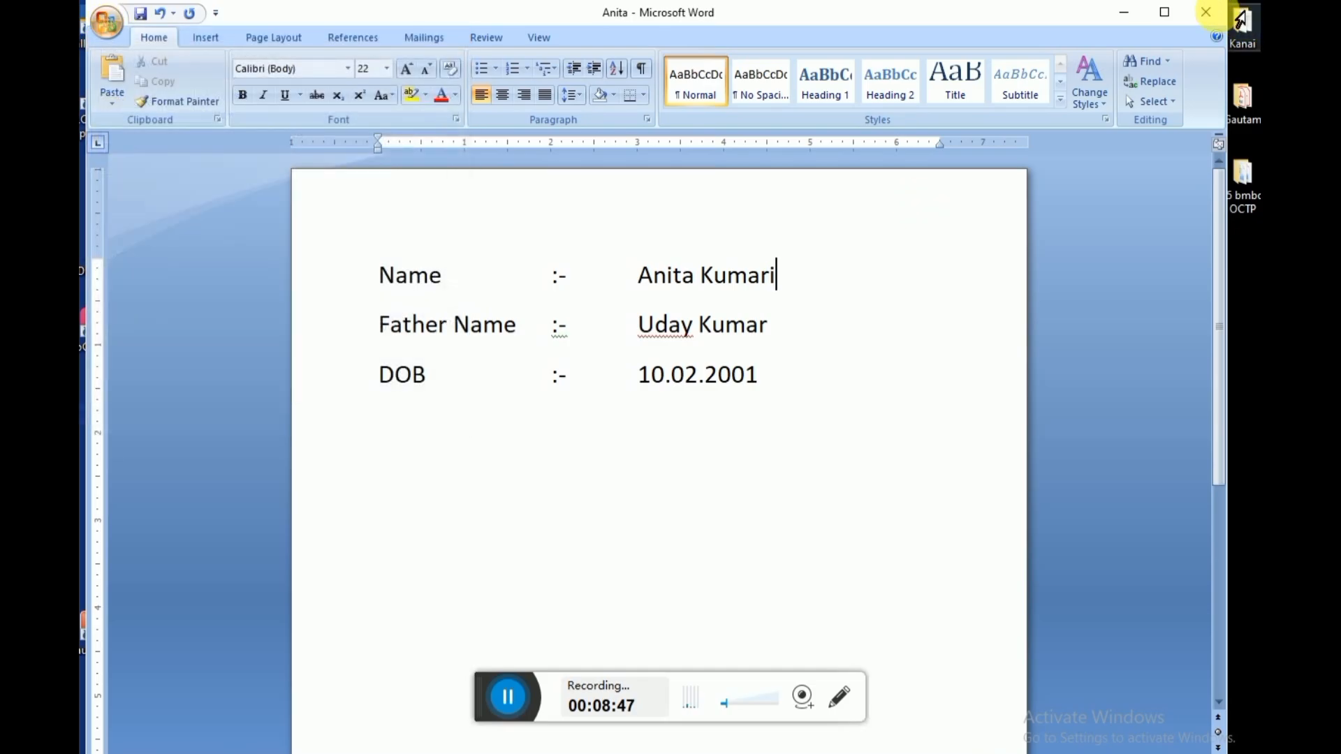
pyautogui.click(1206, 13)
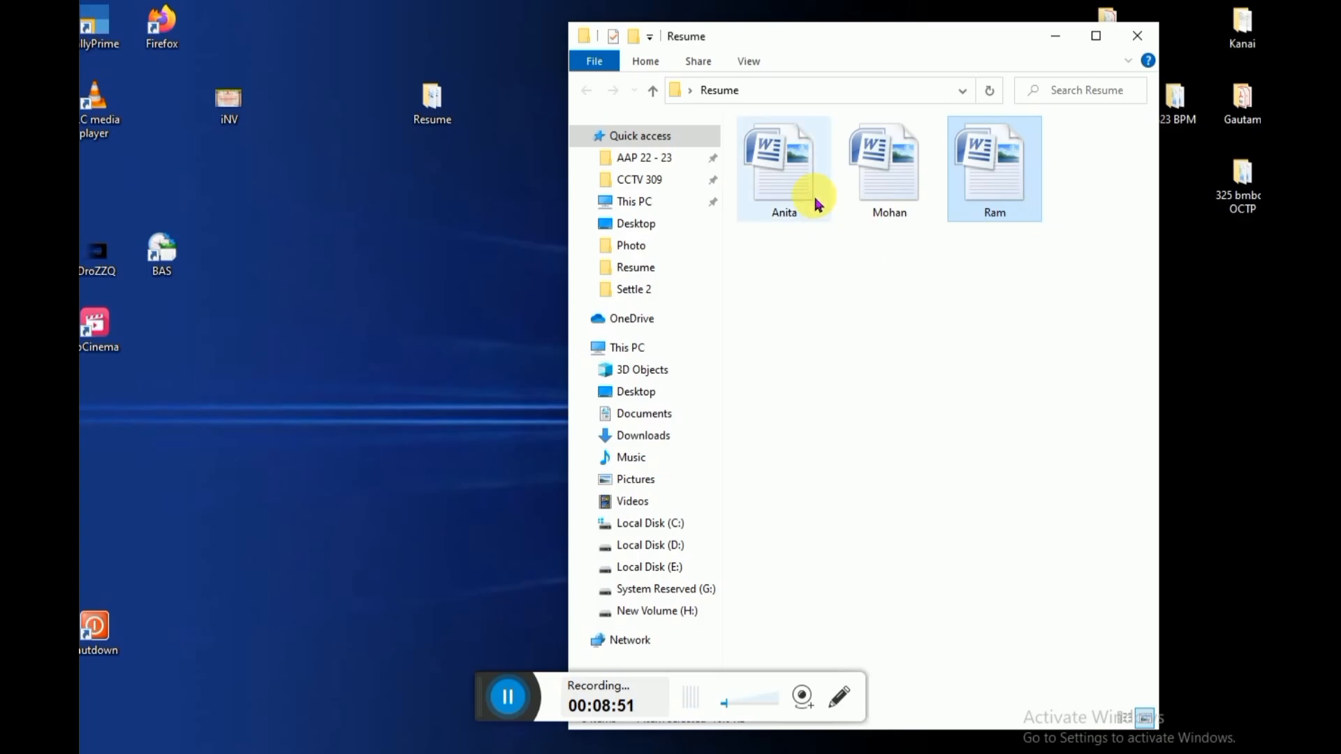
# Step: Open the newest copy from the Resume folder to check its details, and compare them with the first copy
pyautogui.doubleClick(813, 197)
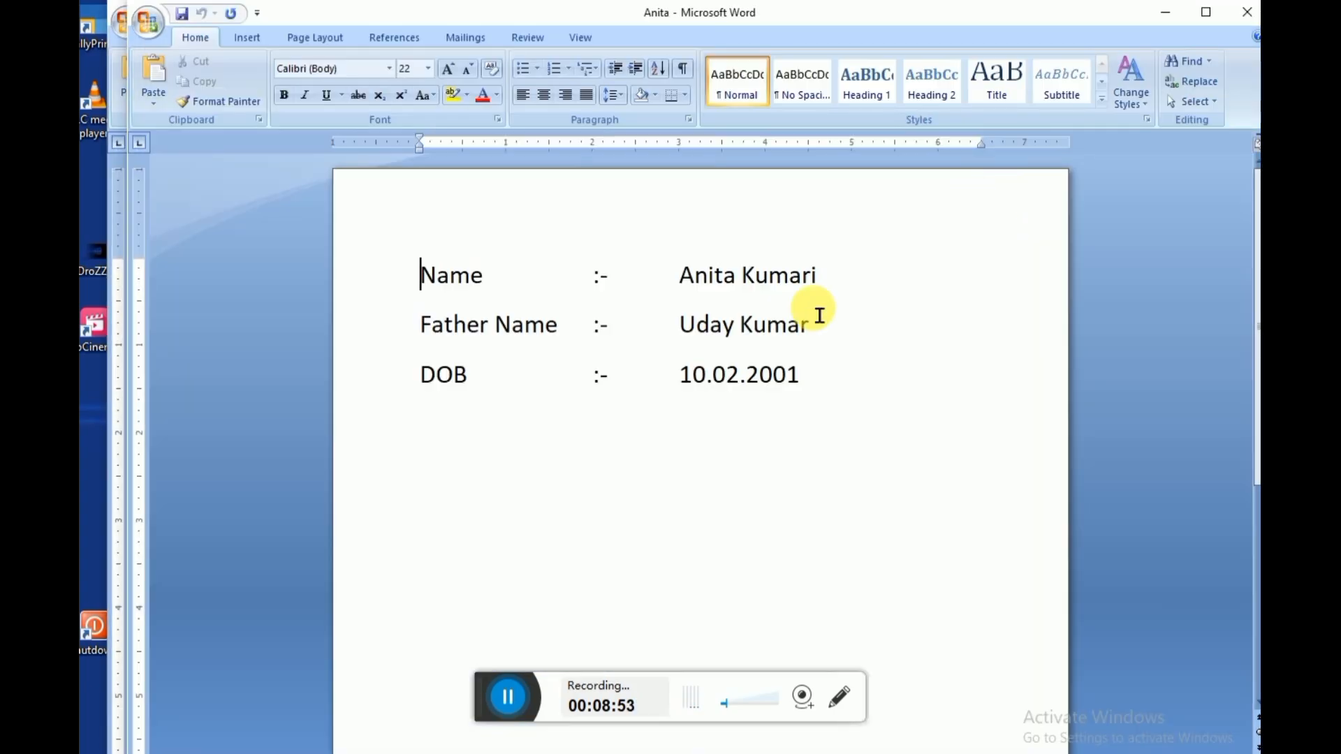
pyautogui.click(1165, 12)
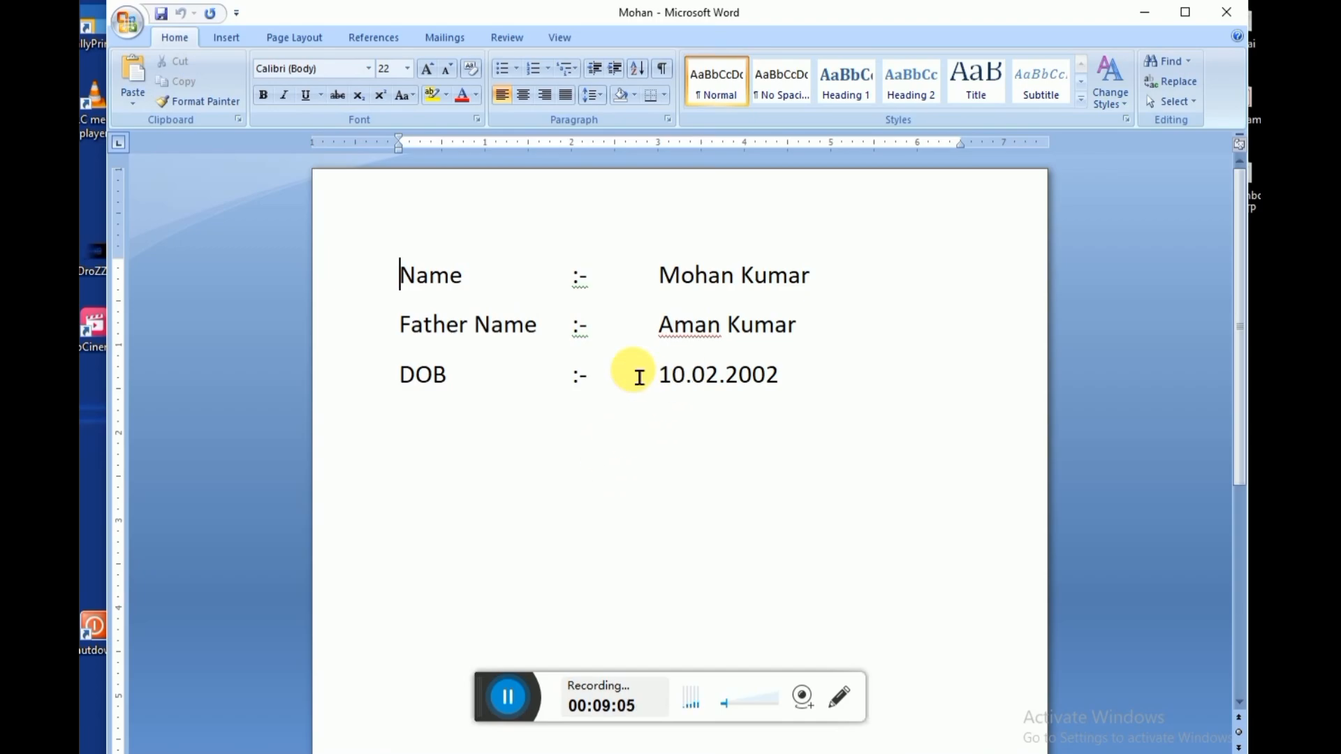
pyautogui.moveTo(745, 28); pyautogui.dragTo(737, 20)
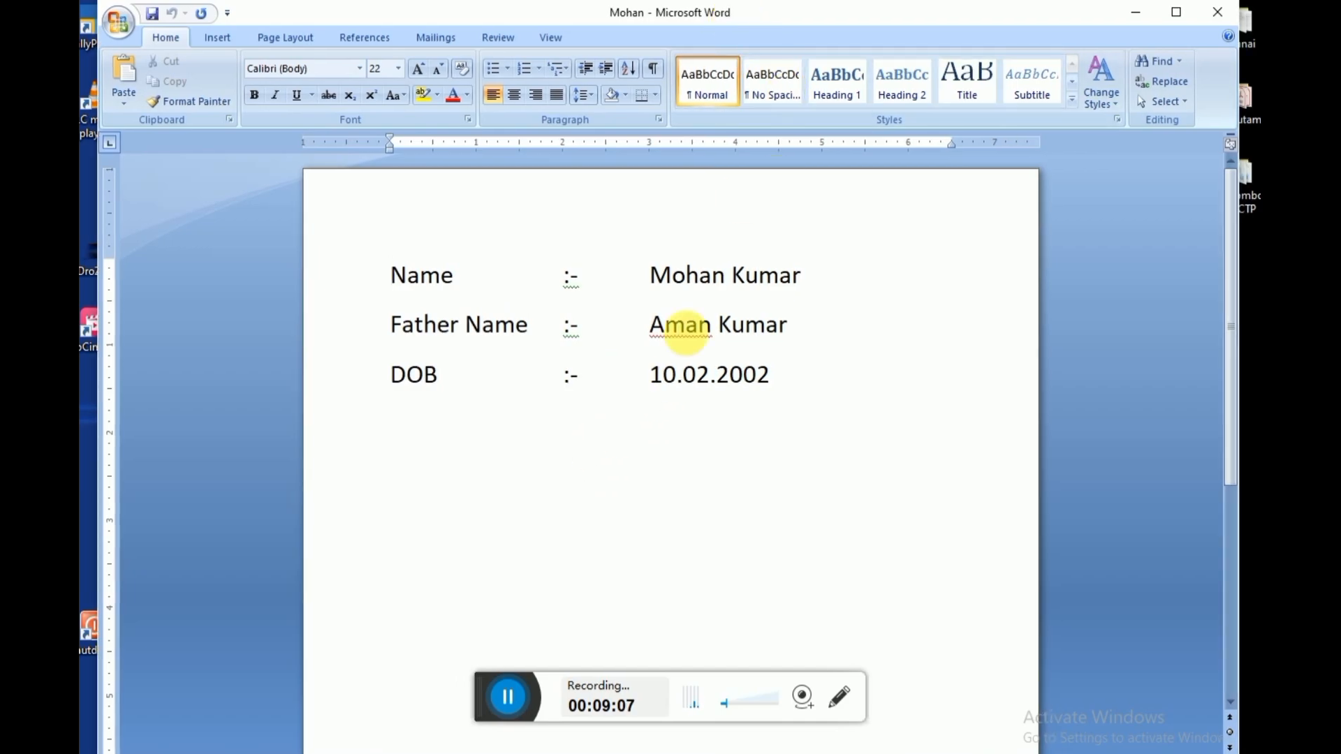